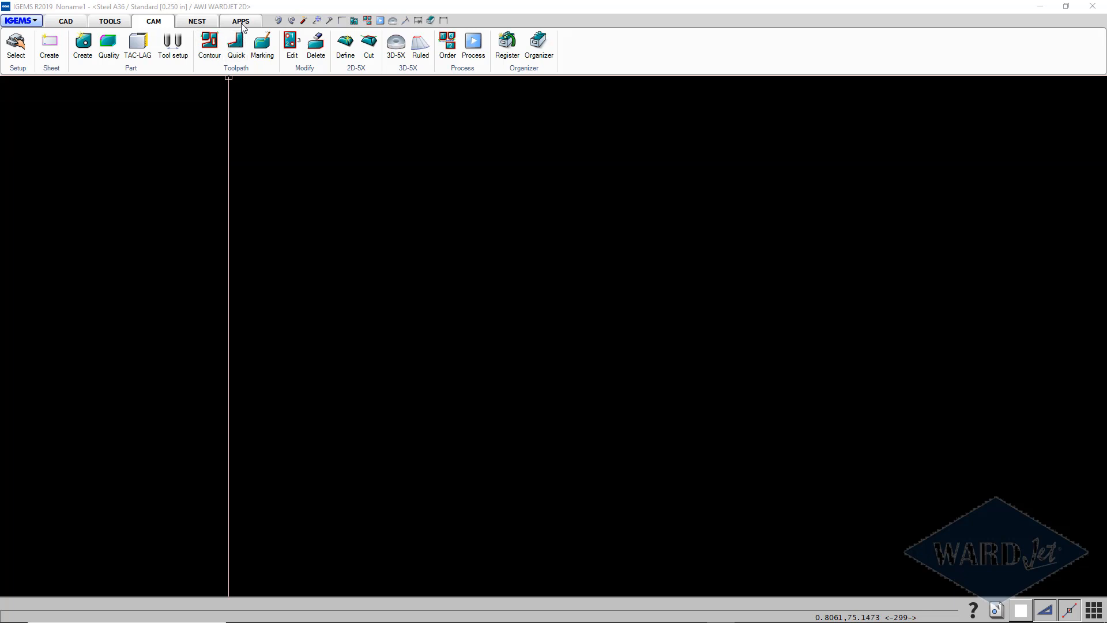
Step: Generate a DogBone profile with the width of the wide section (B) set to 1
click(241, 23)
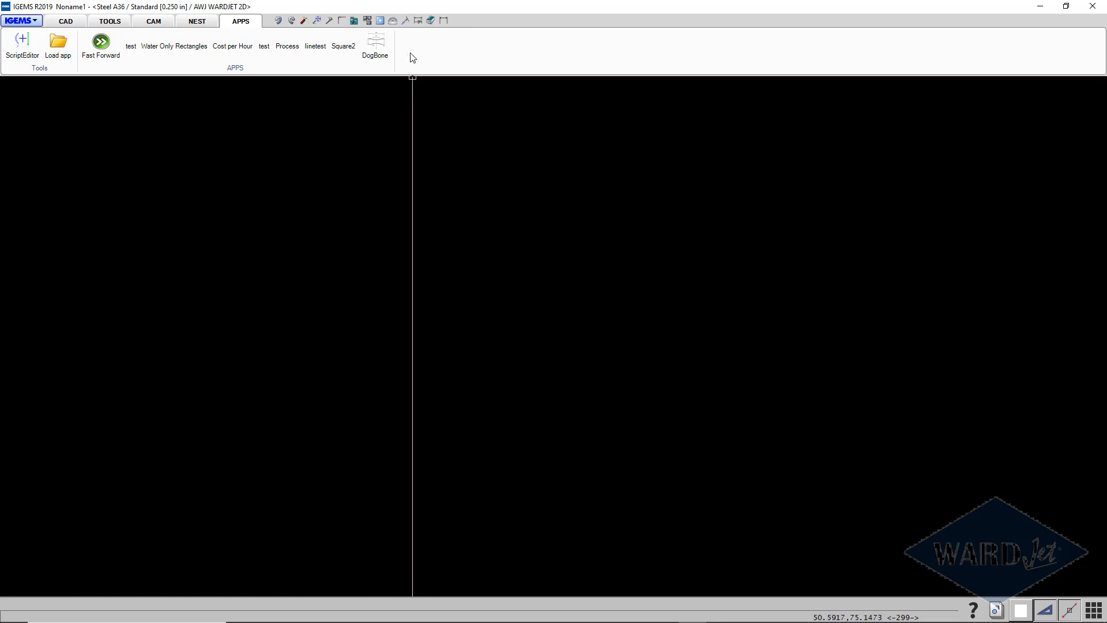
click(376, 45)
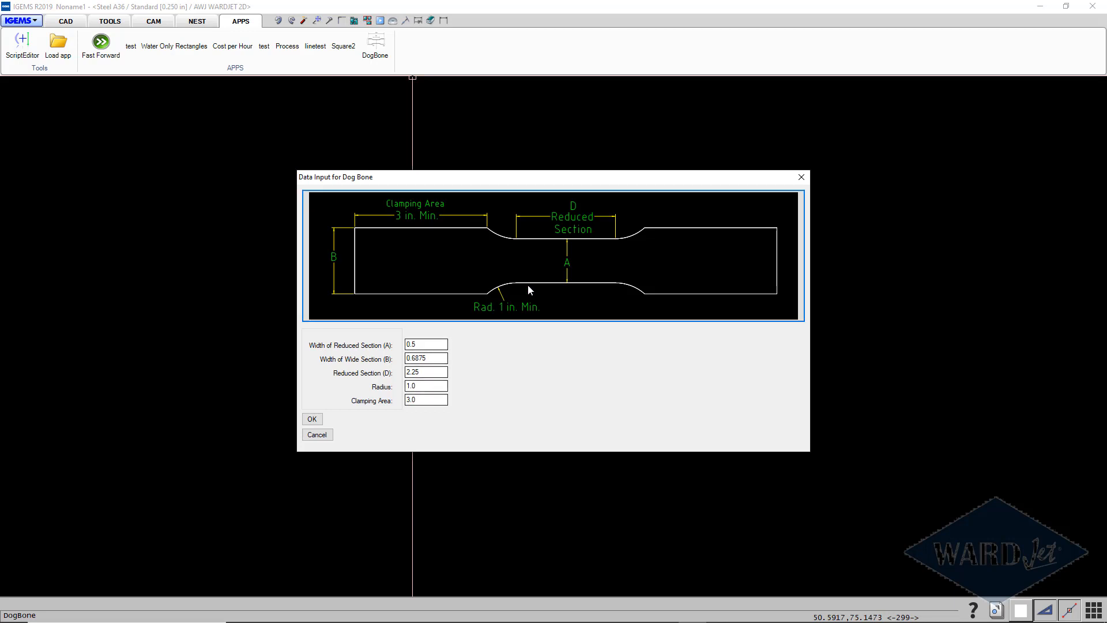
click(426, 344)
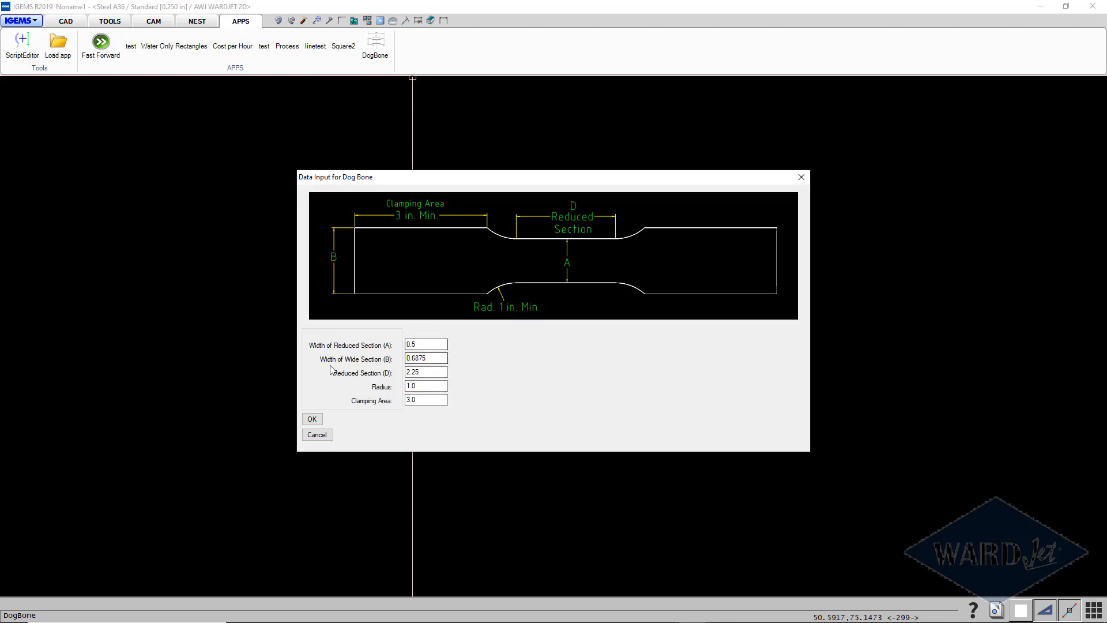
key(Tab)
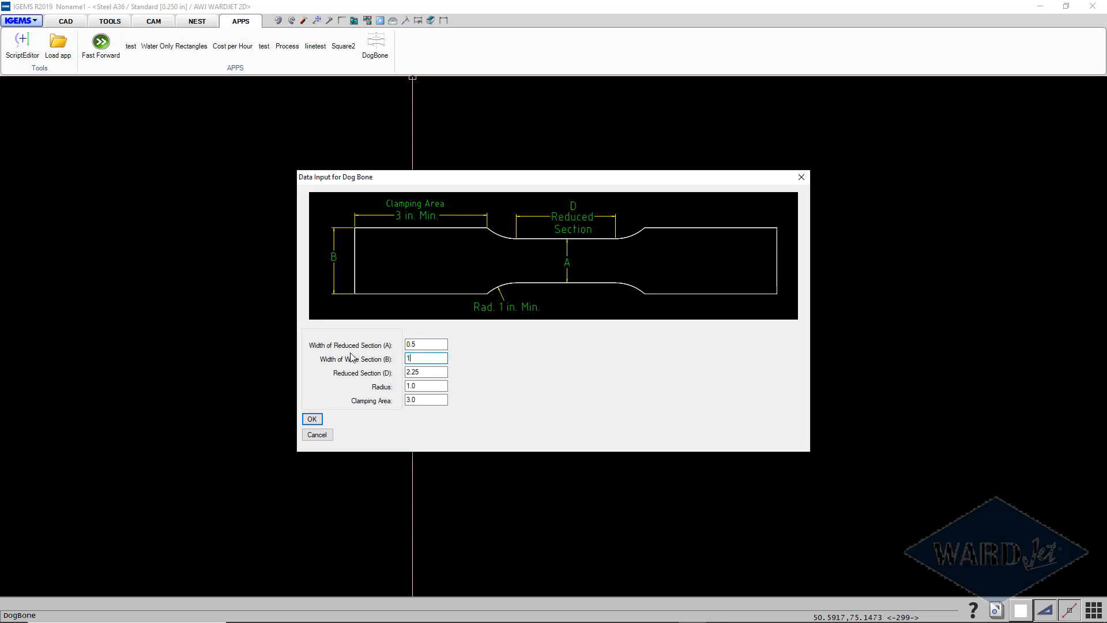
click(309, 419)
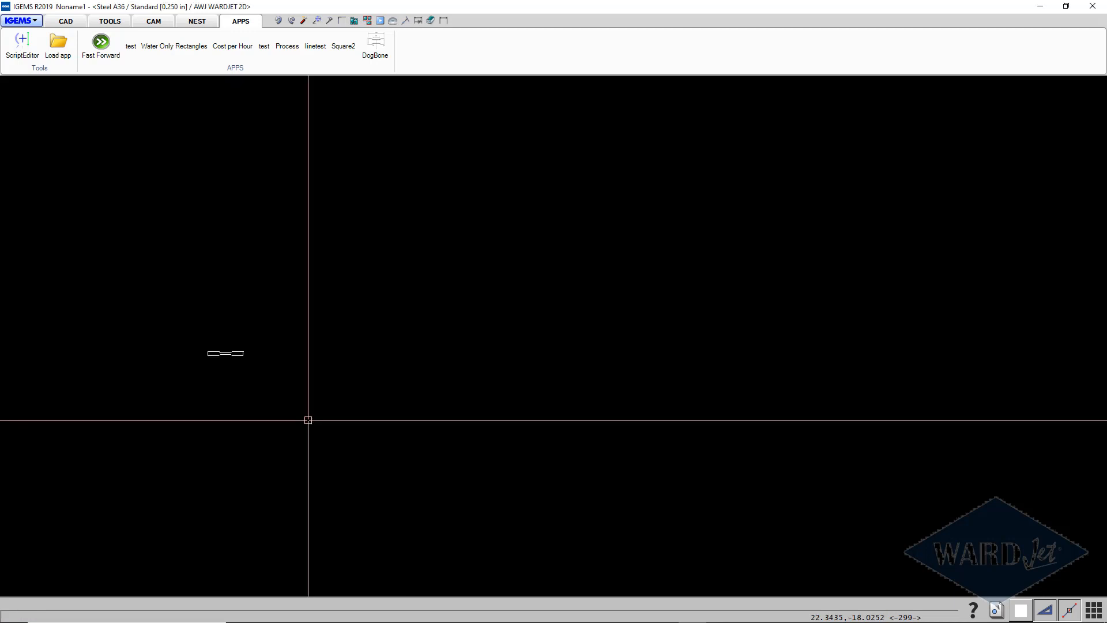
scroll(200, 353, up, 5)
scroll(303, 344, up, 4)
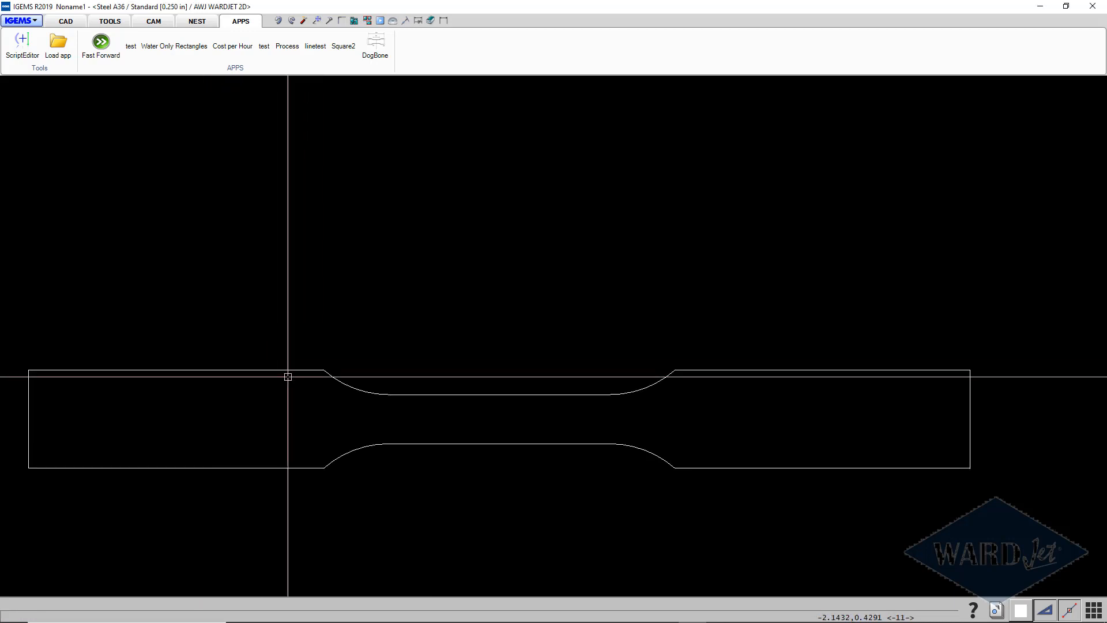
scroll(304, 378, down, 4)
middle_drag(313, 385, 375, 357)
scroll(388, 373, up, 5)
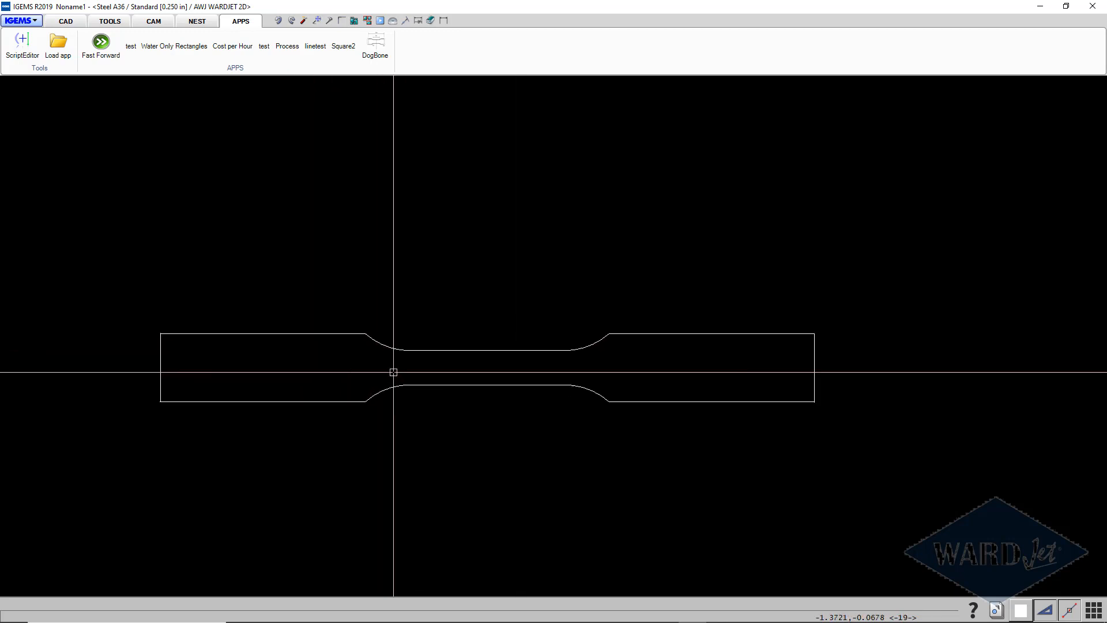
scroll(390, 372, down, 5)
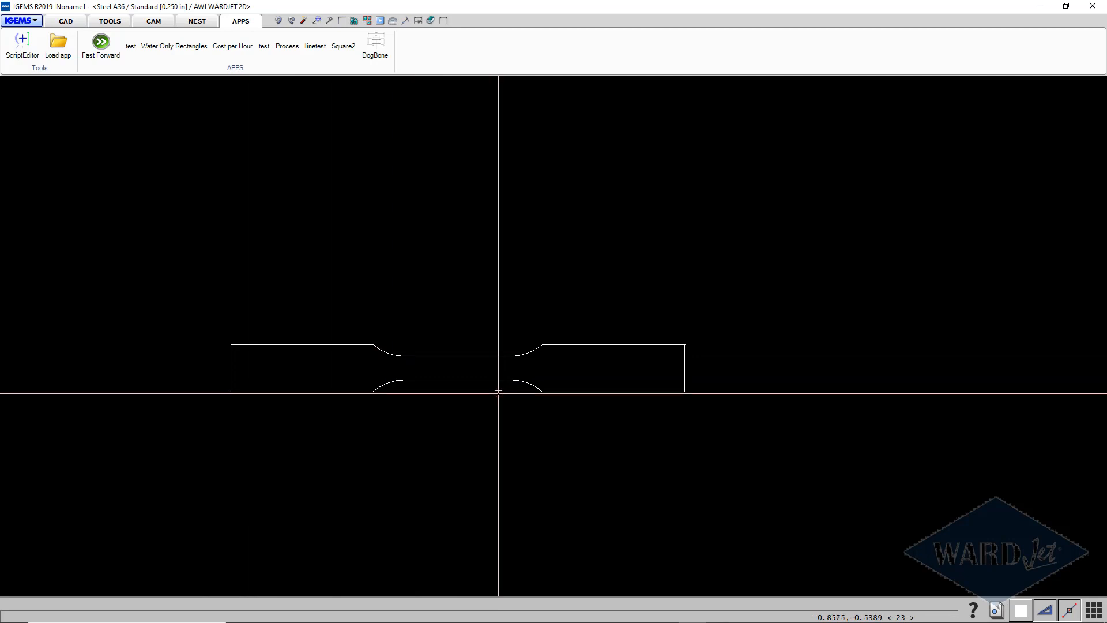
Step: Confirm the CAM setup with machine AWJ WARDJET 2D, cutting parameters 14-40 55K and material Steel A36, Standard, 0.250
click(154, 24)
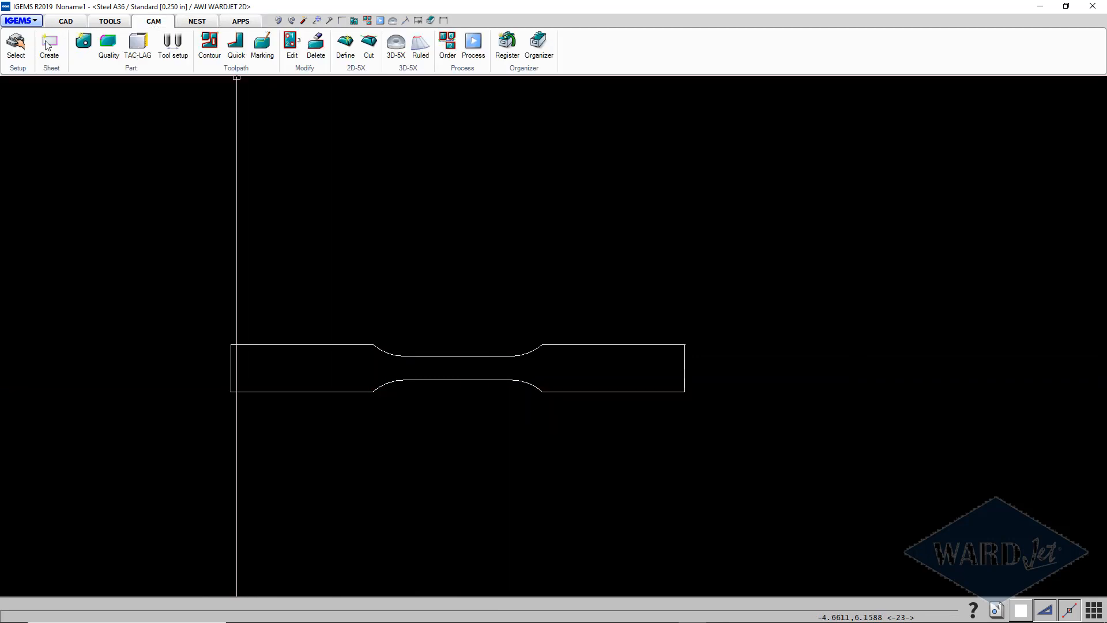
click(15, 45)
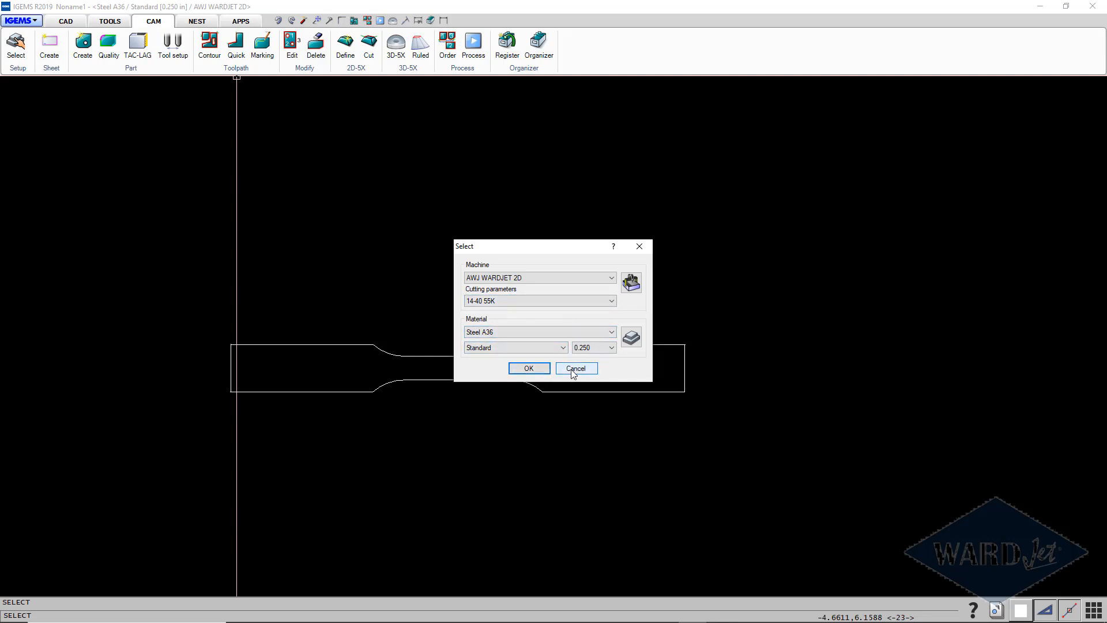
click(539, 372)
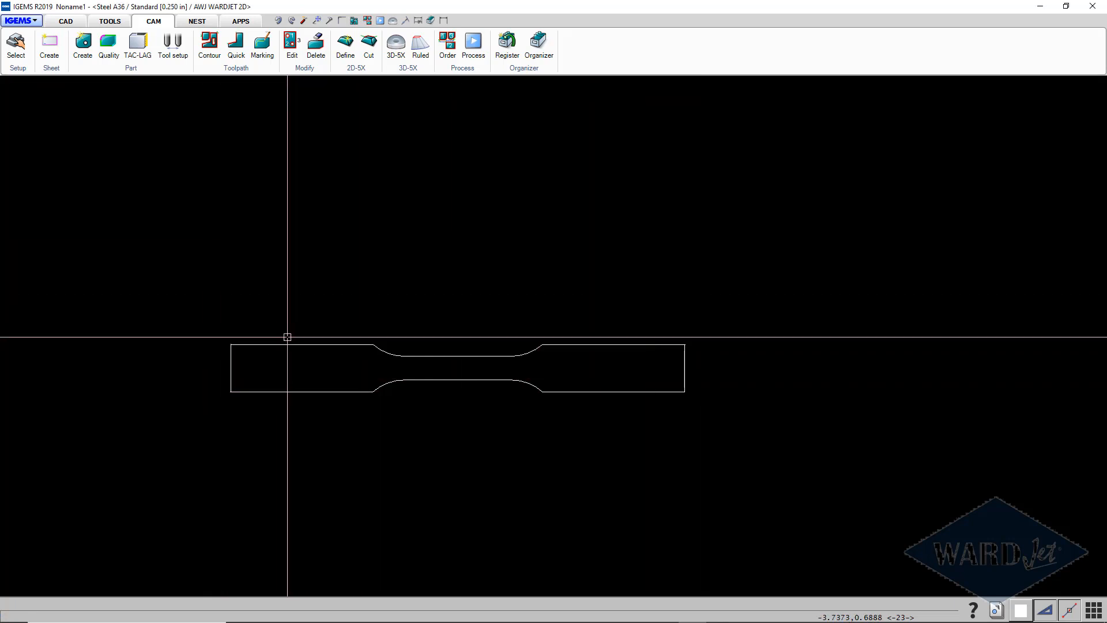
middle_drag(428, 332, 367, 324)
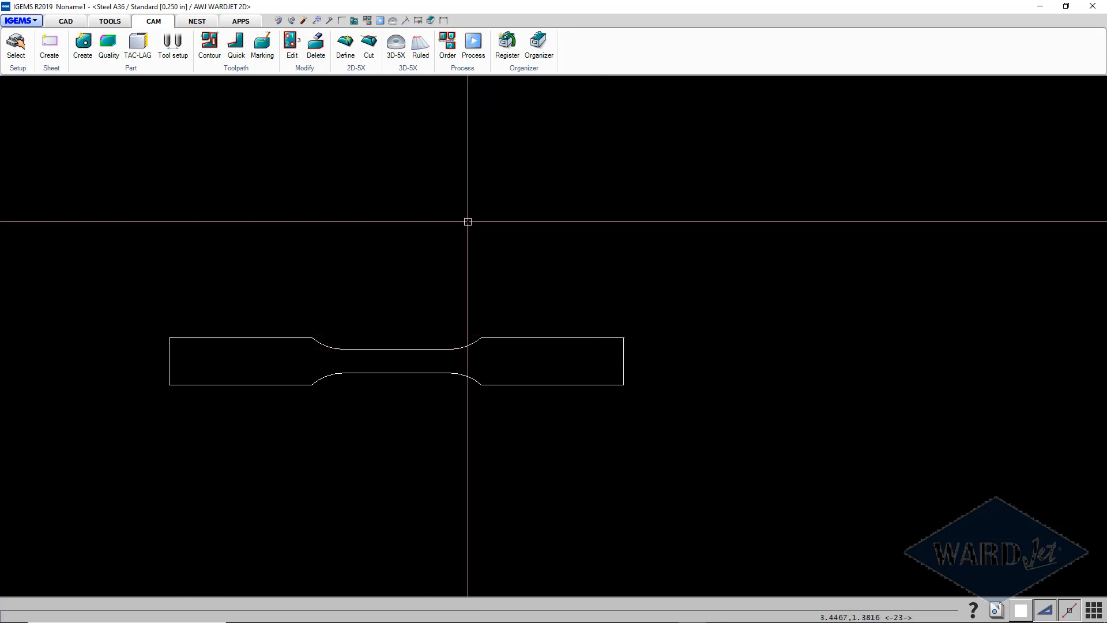
Step: Switch to the 3D-5X workspace and start a new tube design
click(400, 51)
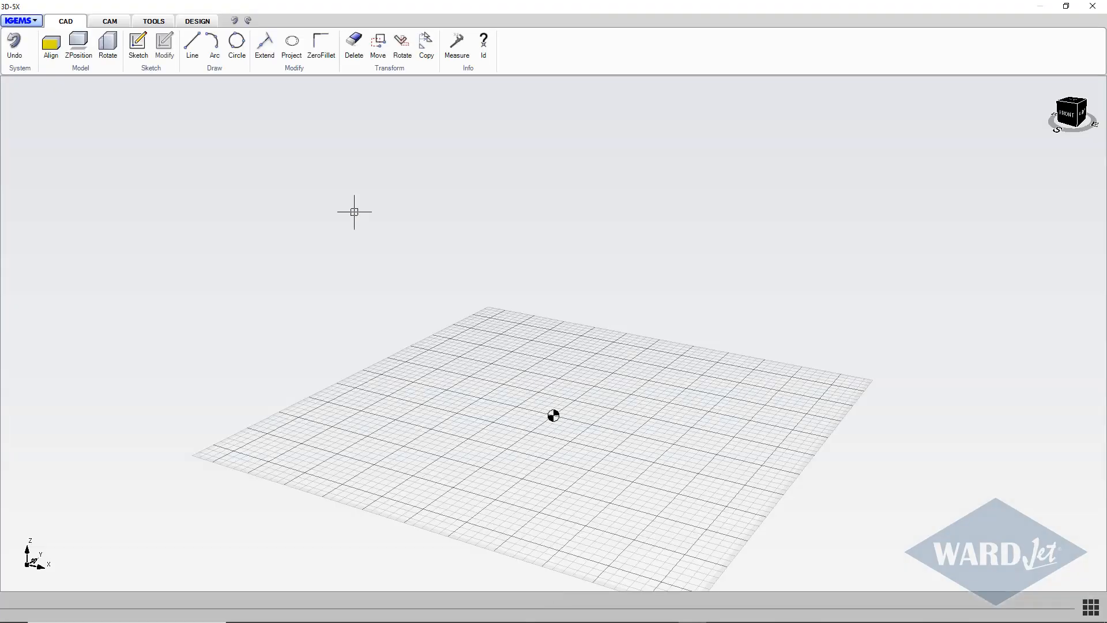
middle_drag(393, 258, 332, 224)
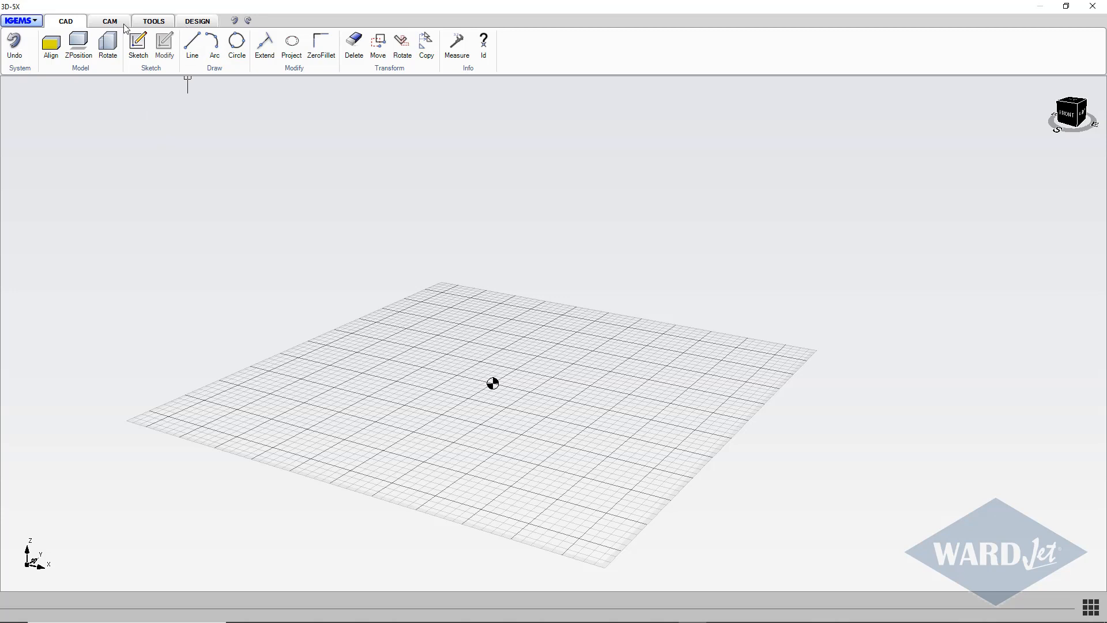
click(196, 25)
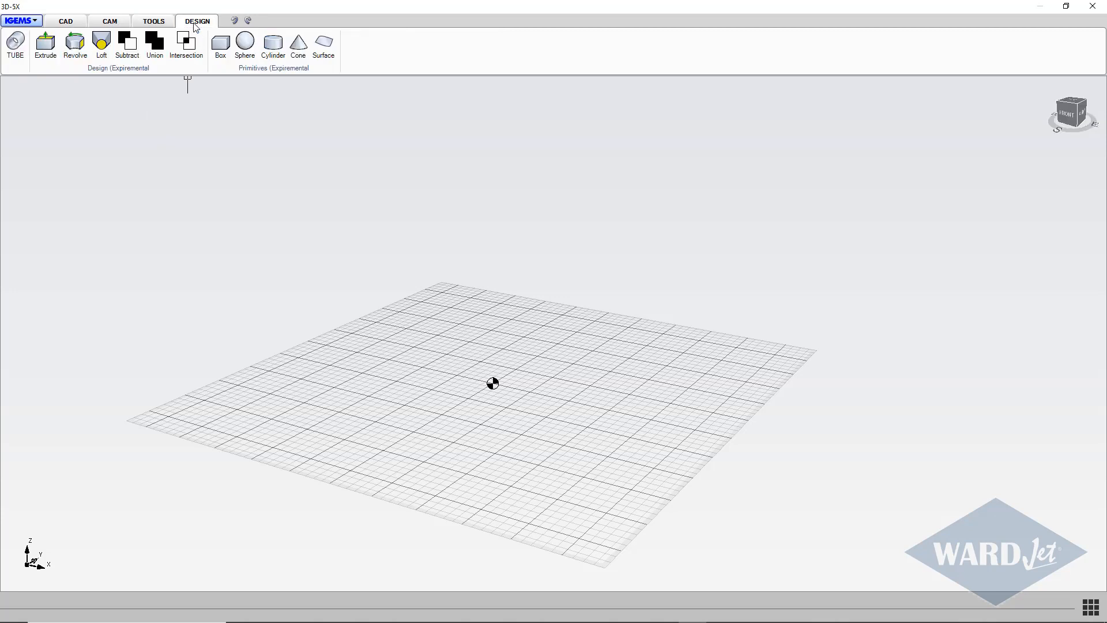
click(15, 45)
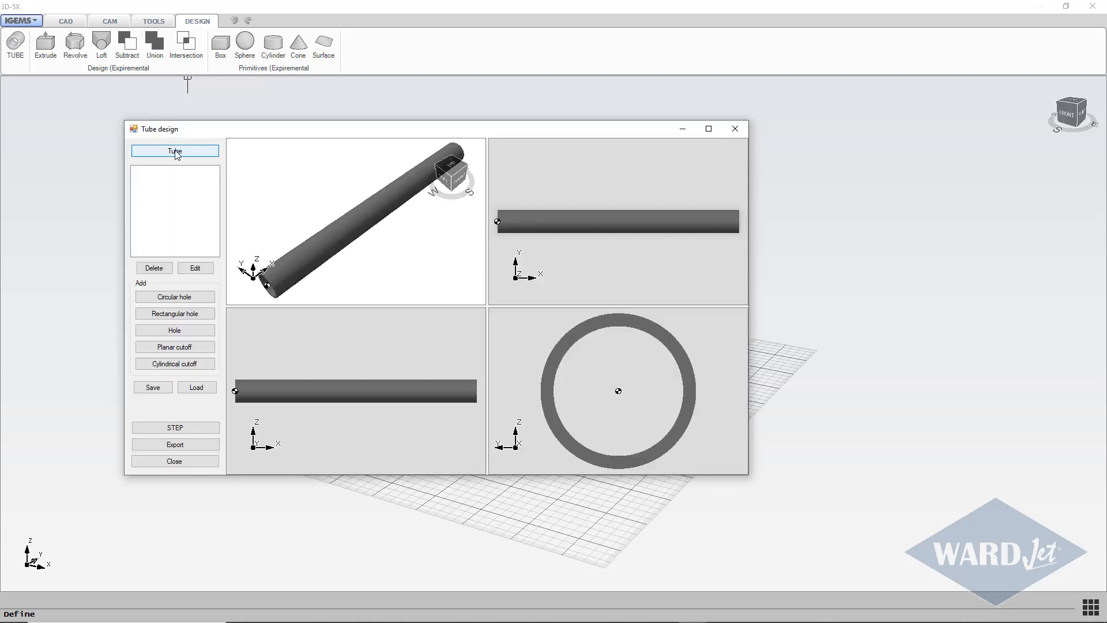
Step: Set the cylindrical tube's length to 26 in and export the tube to the 3D workspace
click(181, 150)
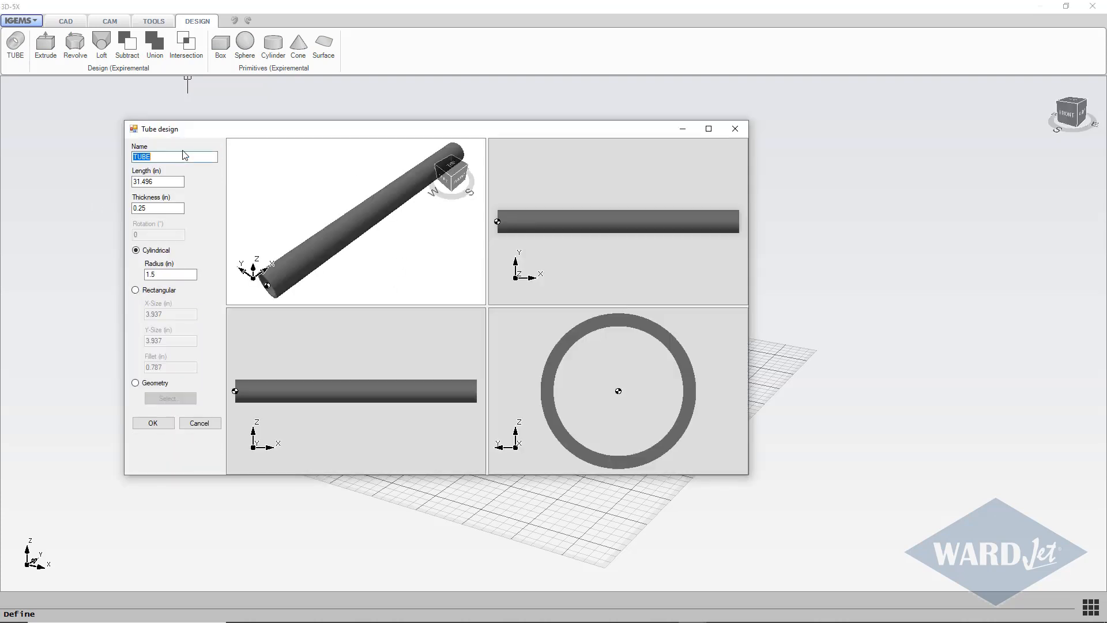
click(146, 183)
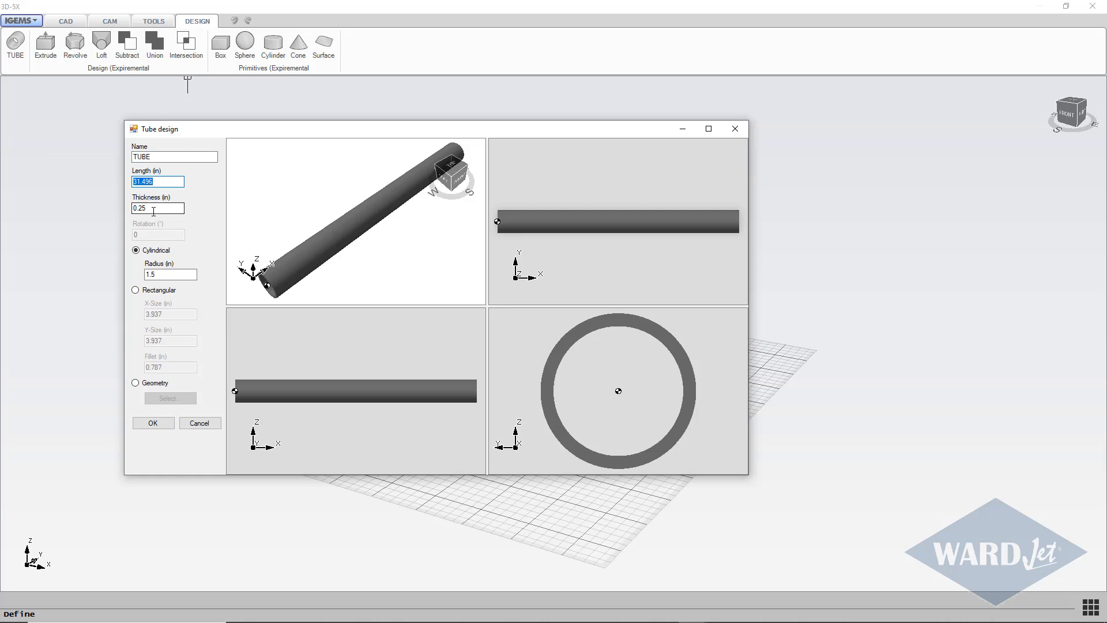
click(153, 211)
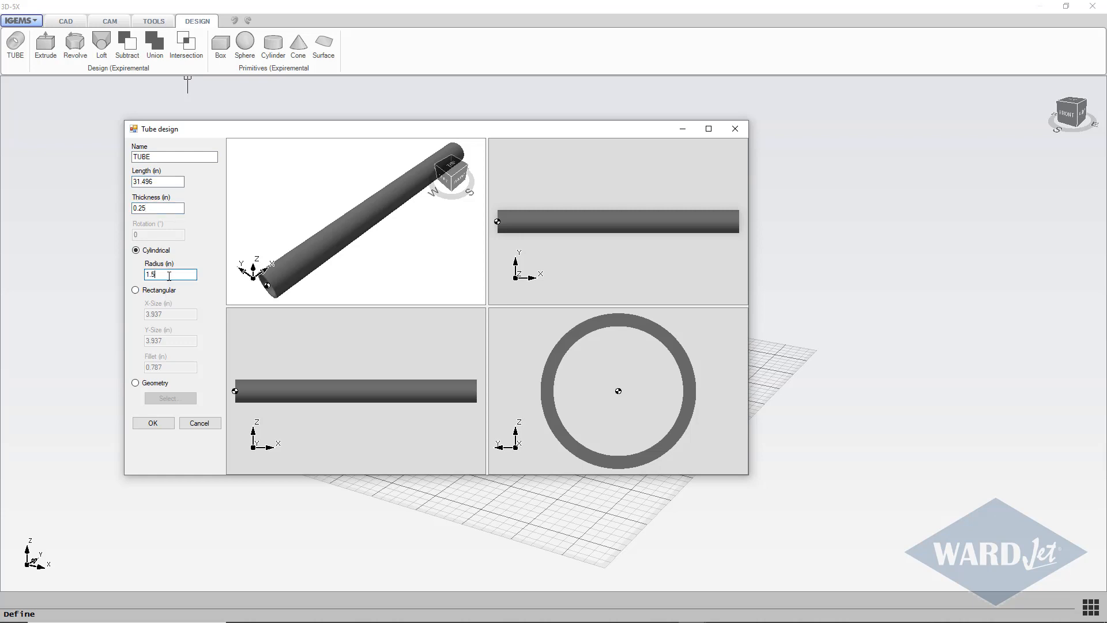
click(165, 181)
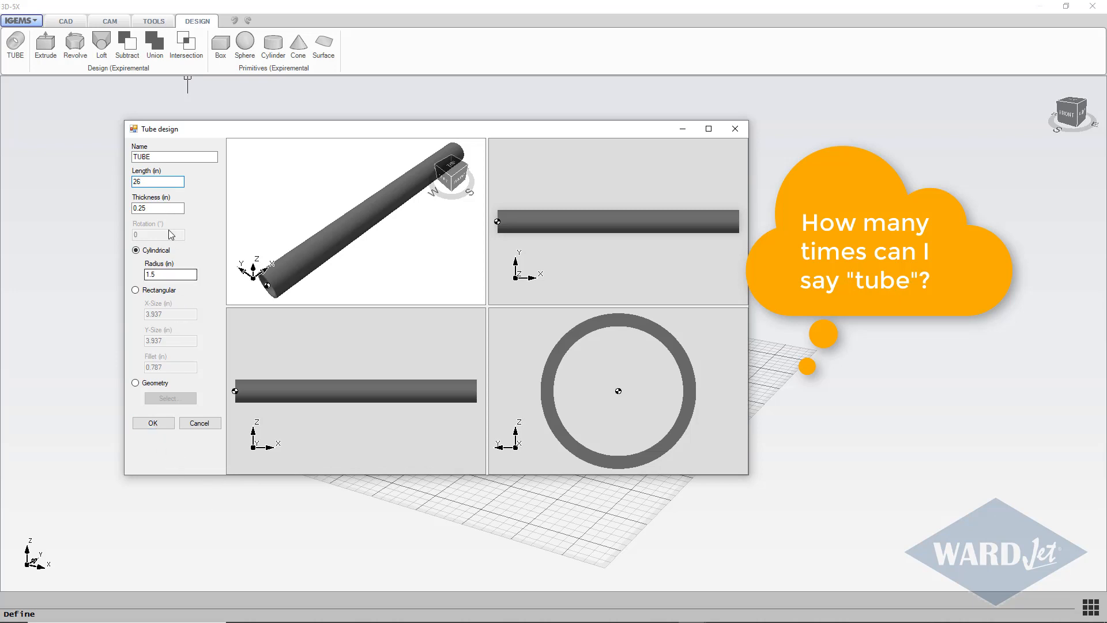
click(153, 424)
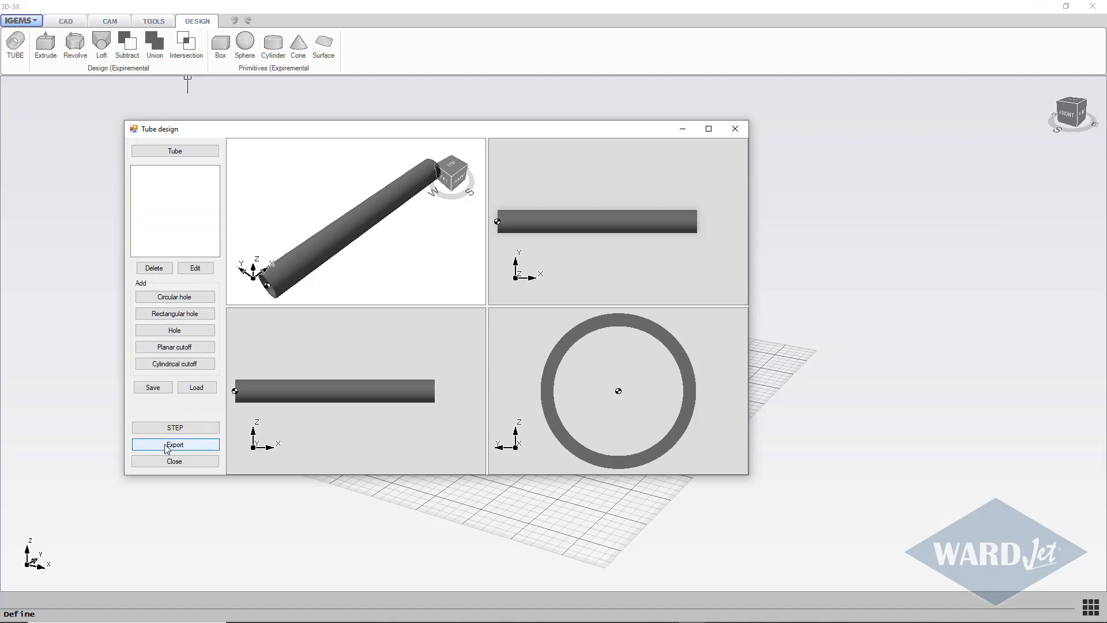
click(164, 444)
scroll(426, 394, down, 3)
scroll(425, 393, down, 3)
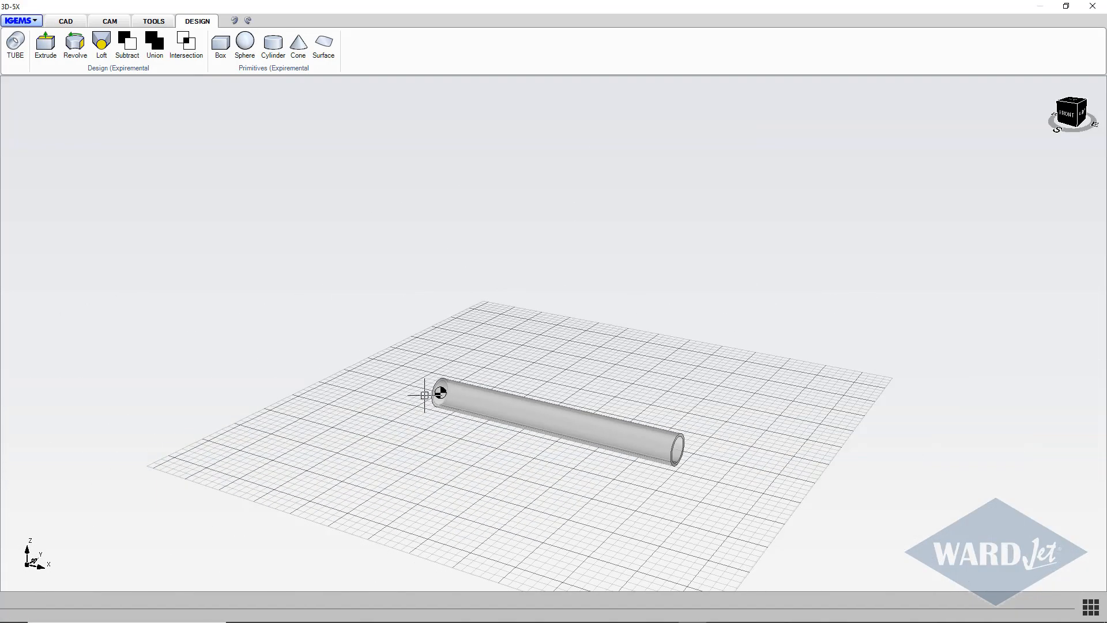
Step: Examine the exported tube from several angles, checking where the zero point lies at its open end
middle_drag(448, 402, 573, 410)
scroll(451, 390, up, 5)
scroll(451, 390, down, 3)
middle_drag(451, 391, 469, 456)
scroll(471, 466, up, 5)
scroll(424, 469, down, 3)
scroll(424, 469, down, 1)
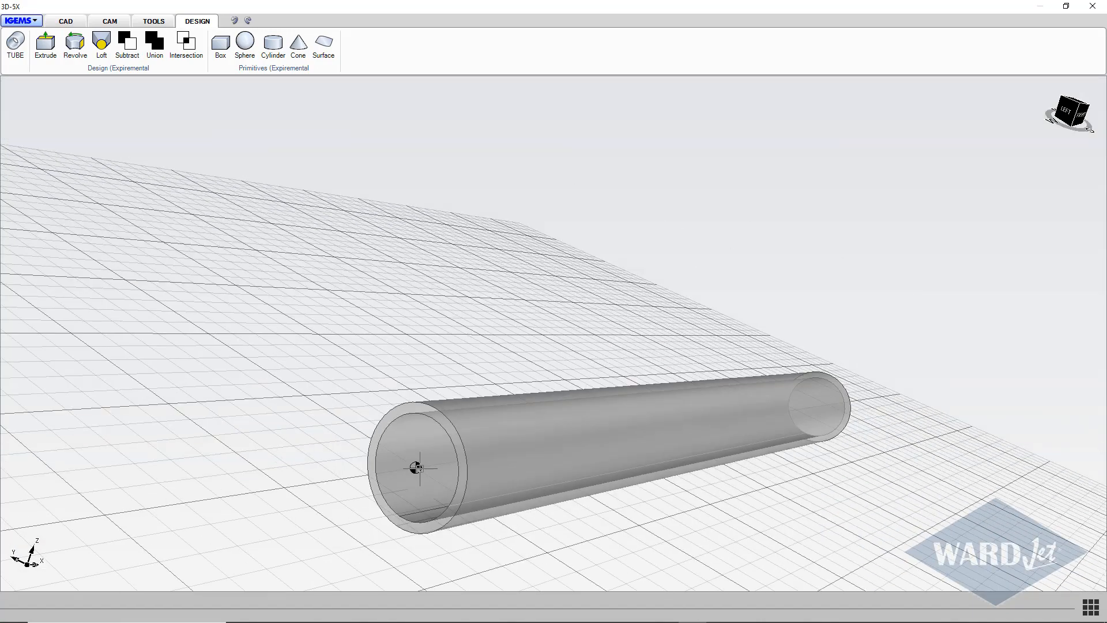
middle_drag(415, 466, 337, 469)
scroll(317, 452, up, 1)
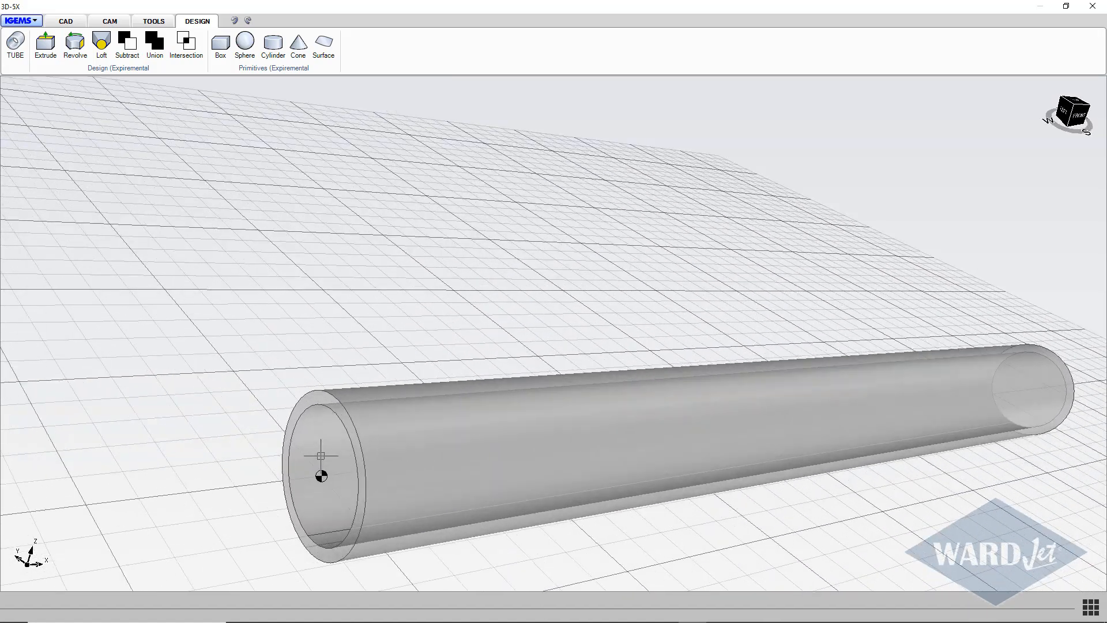
scroll(360, 444, down, 1)
scroll(360, 444, down, 2)
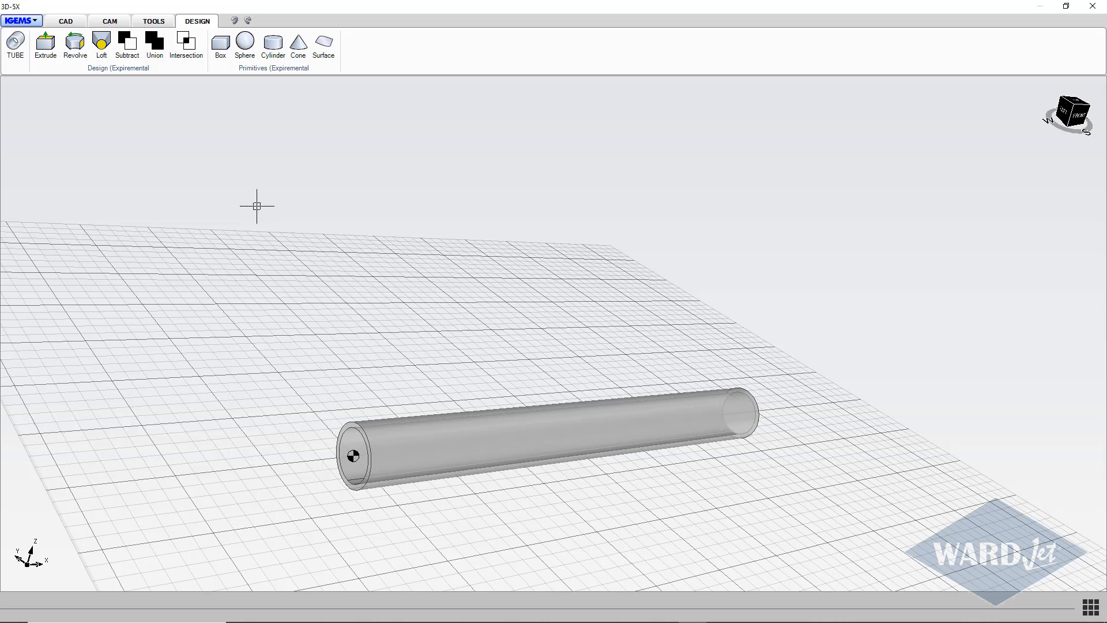
Step: Adjust the tube's Z-Position so that its underside rests on the grid plane
click(73, 24)
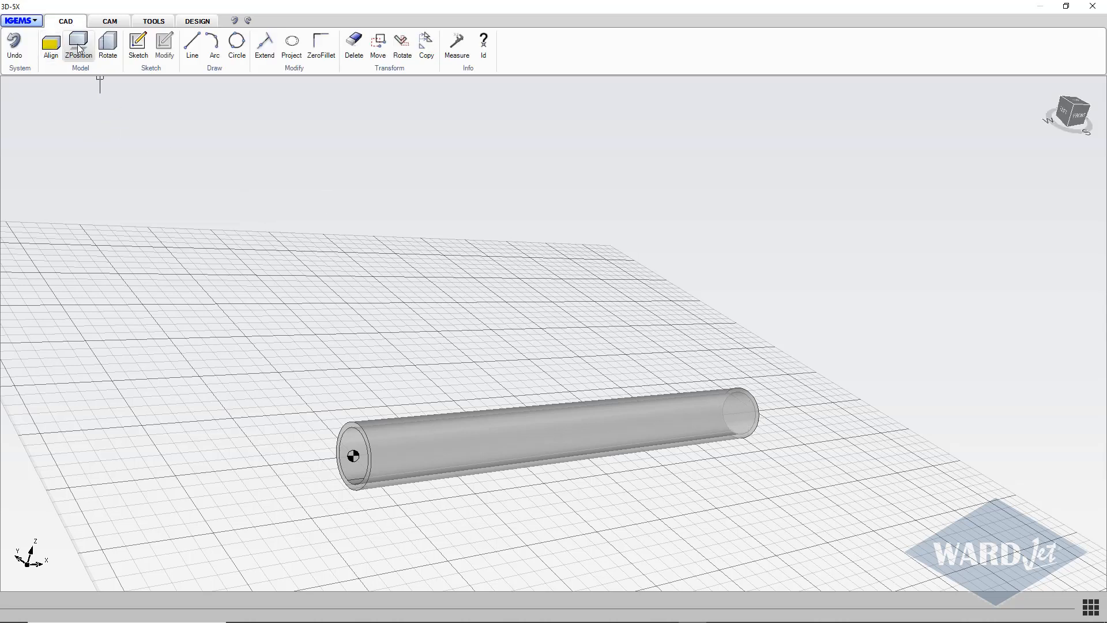
click(79, 49)
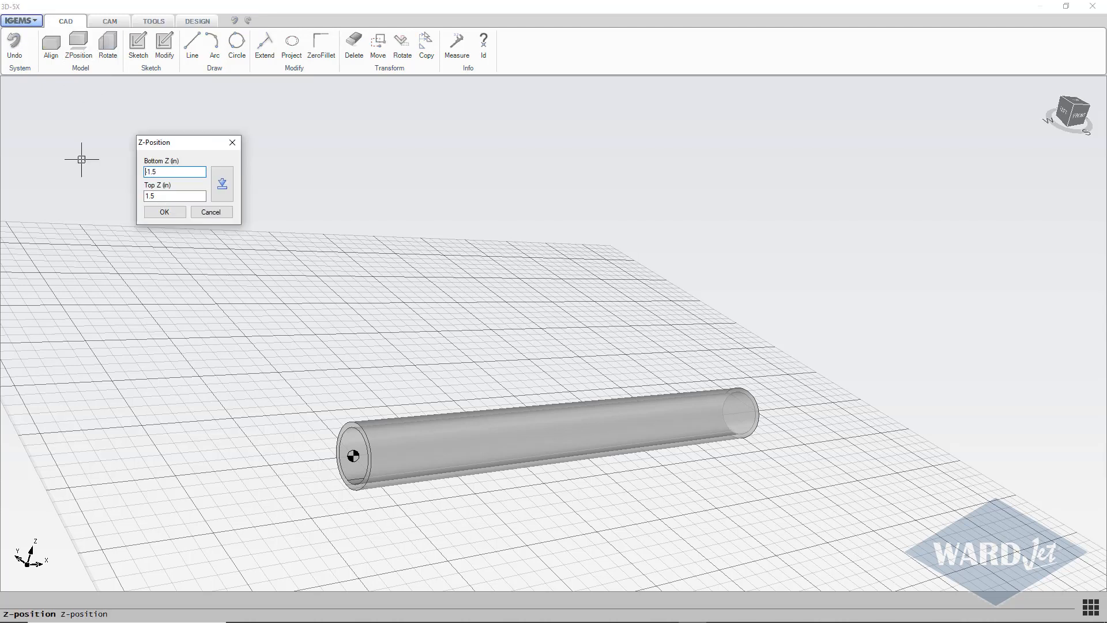
double_click(166, 171)
click(165, 212)
scroll(335, 415, up, 3)
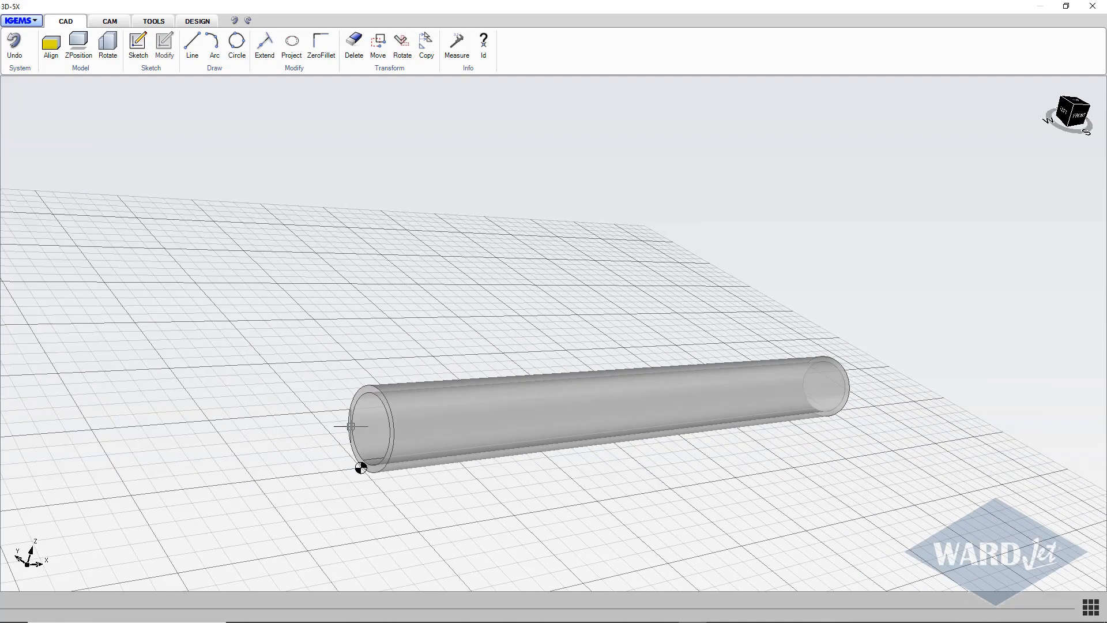
mouse_move(350, 427)
middle_down()
mouse_move(408, 421)
mouse_move(356, 417)
middle_up()
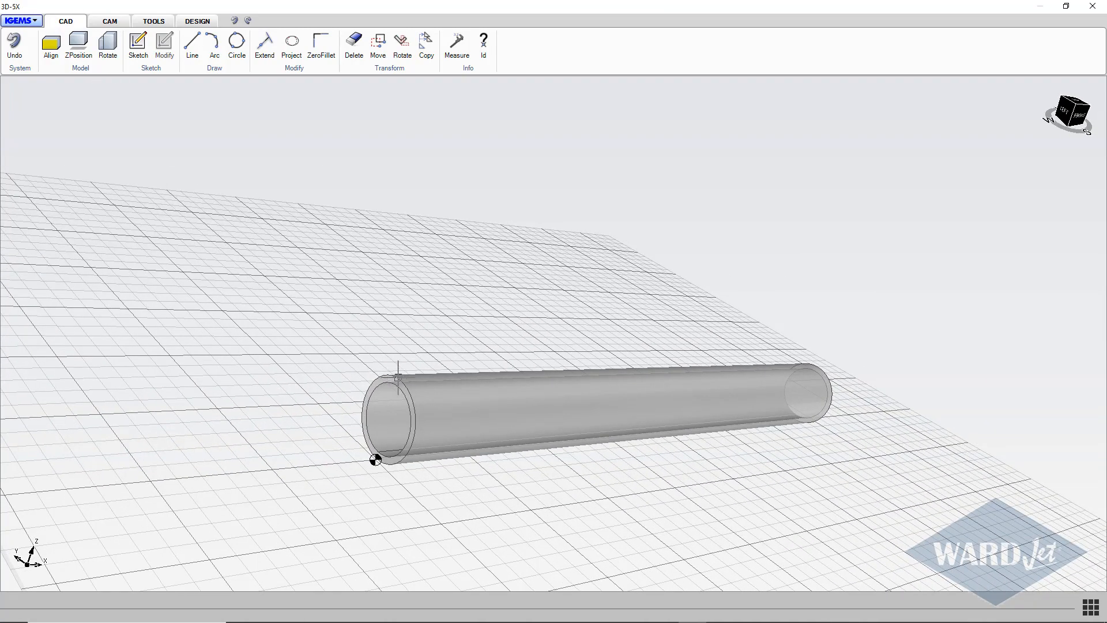
Step: Set the zero point at the upper quadrant of the outer circular edge on the tube's near end
scroll(398, 378, up, 4)
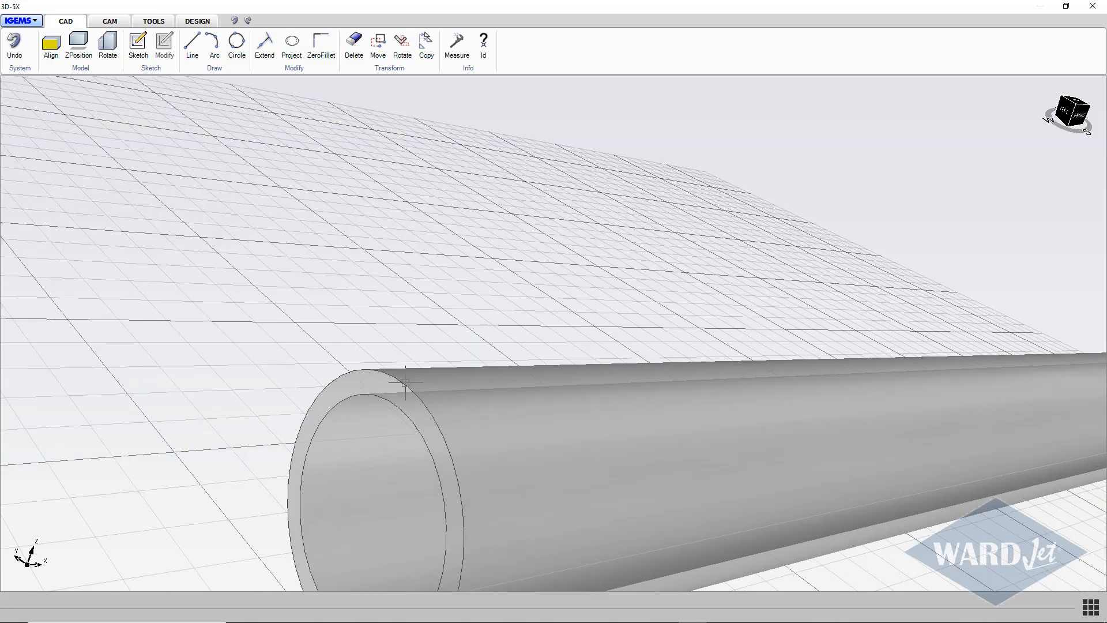
click(110, 22)
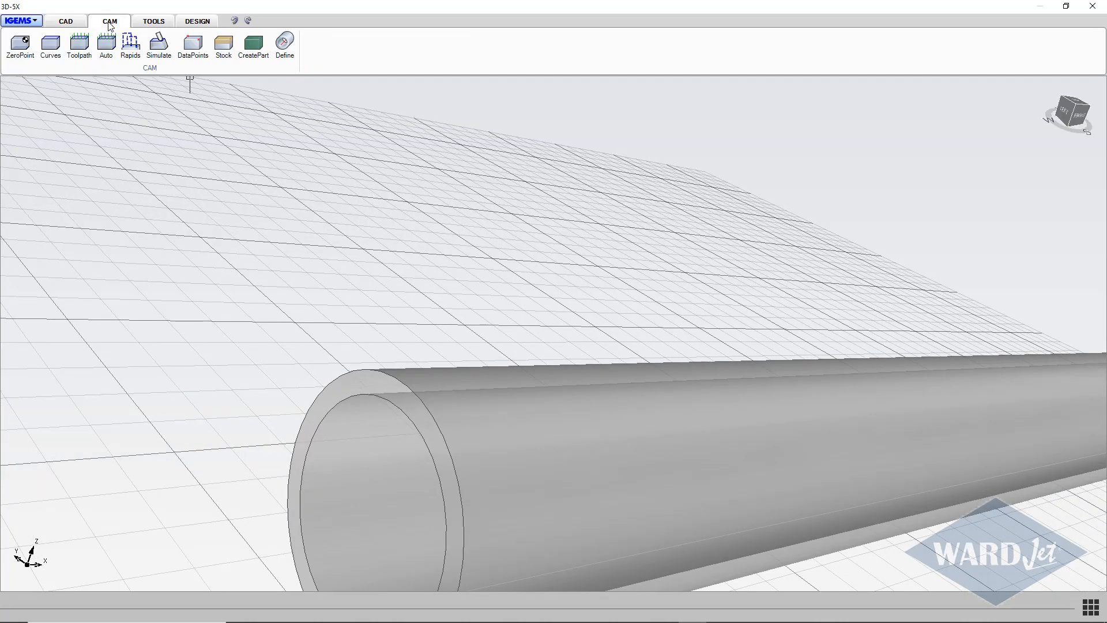
click(26, 47)
right_click(312, 242)
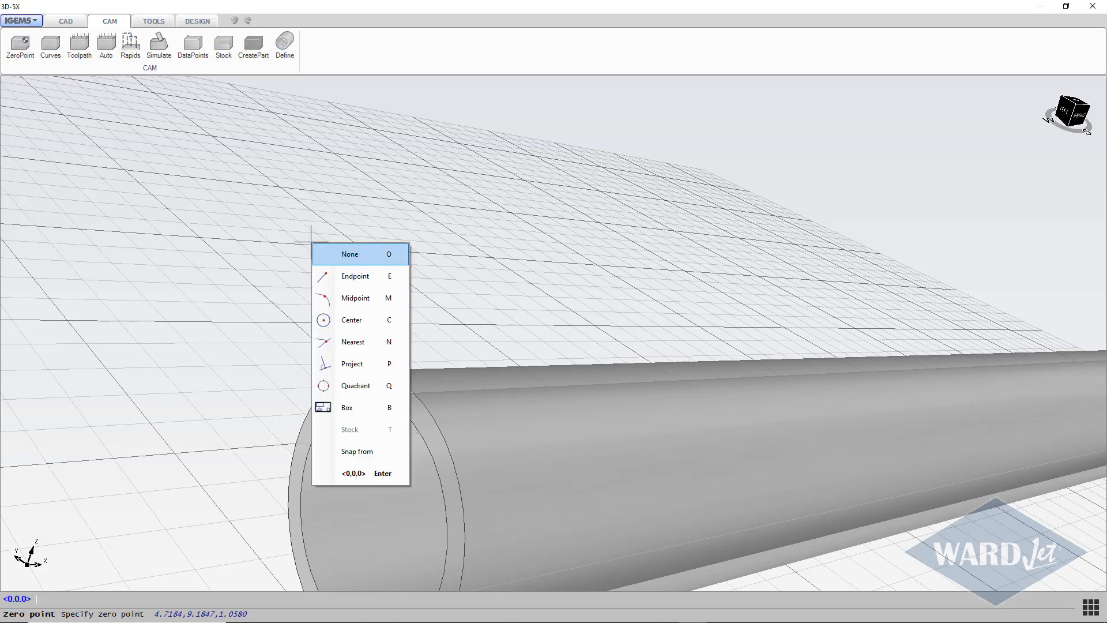
click(355, 386)
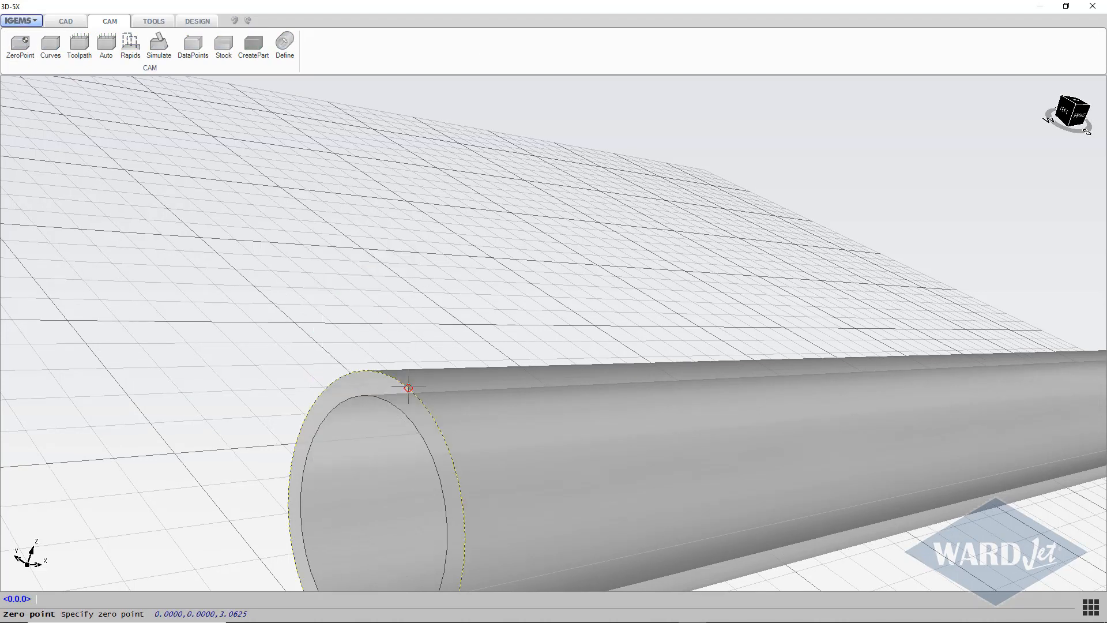
click(406, 385)
middle_drag(415, 387, 415, 420)
scroll(488, 405, down, 7)
scroll(503, 402, up, 4)
middle_drag(332, 459, 363, 438)
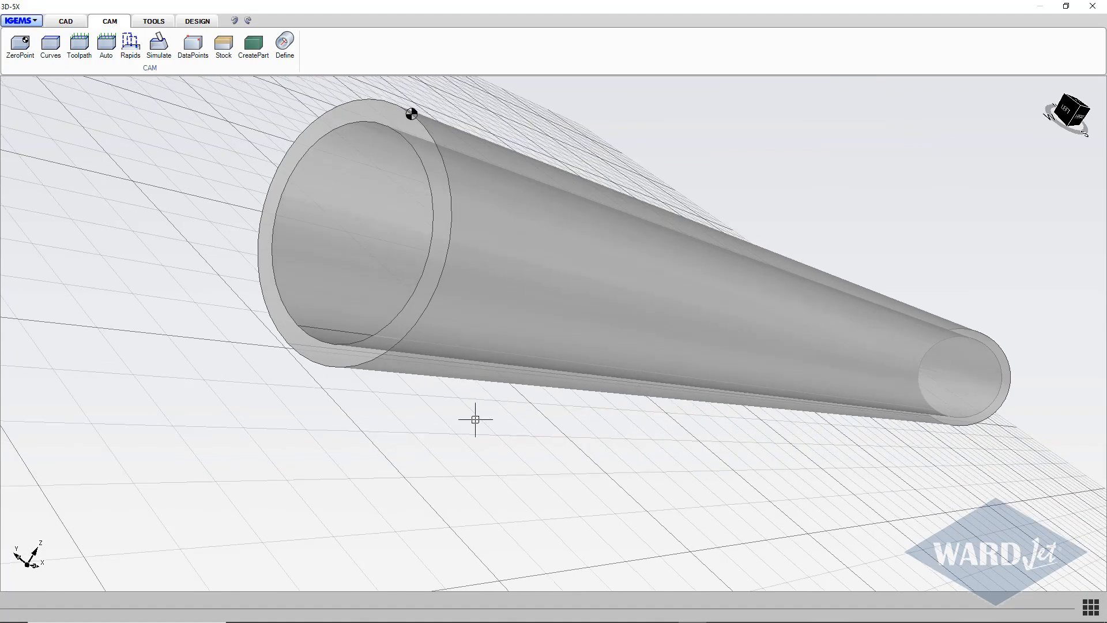
scroll(478, 416, down, 4)
middle_drag(484, 386, 415, 438)
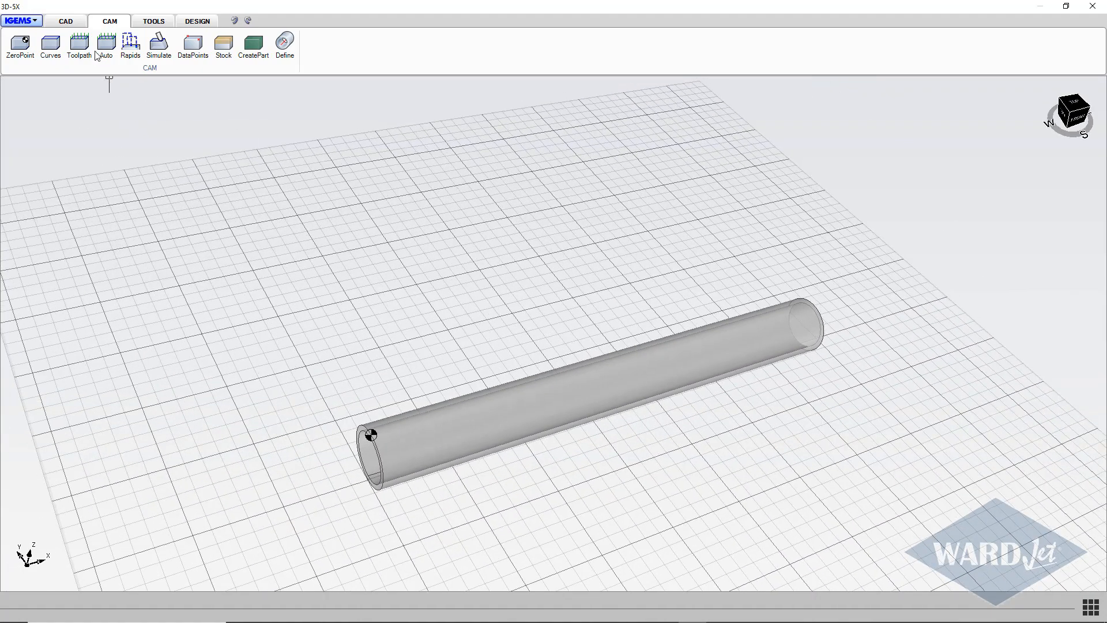
Step: Model a box plate 0.25 in high on the grid plane, with its rectangular footprint extending beyond the tube on all sides
click(191, 22)
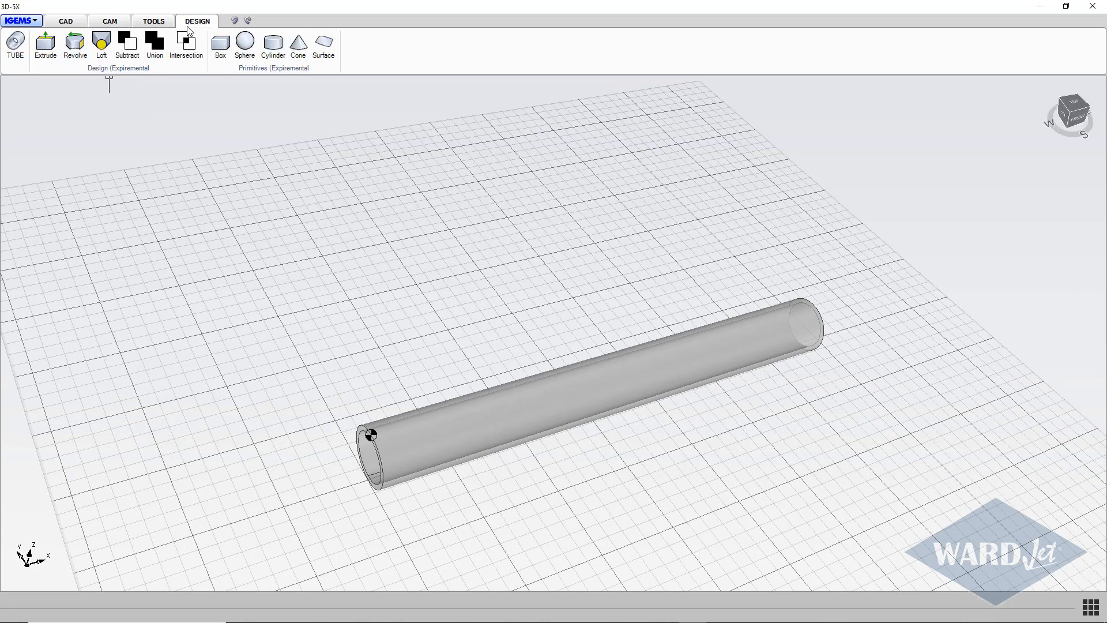
click(223, 49)
scroll(257, 388, up, 1)
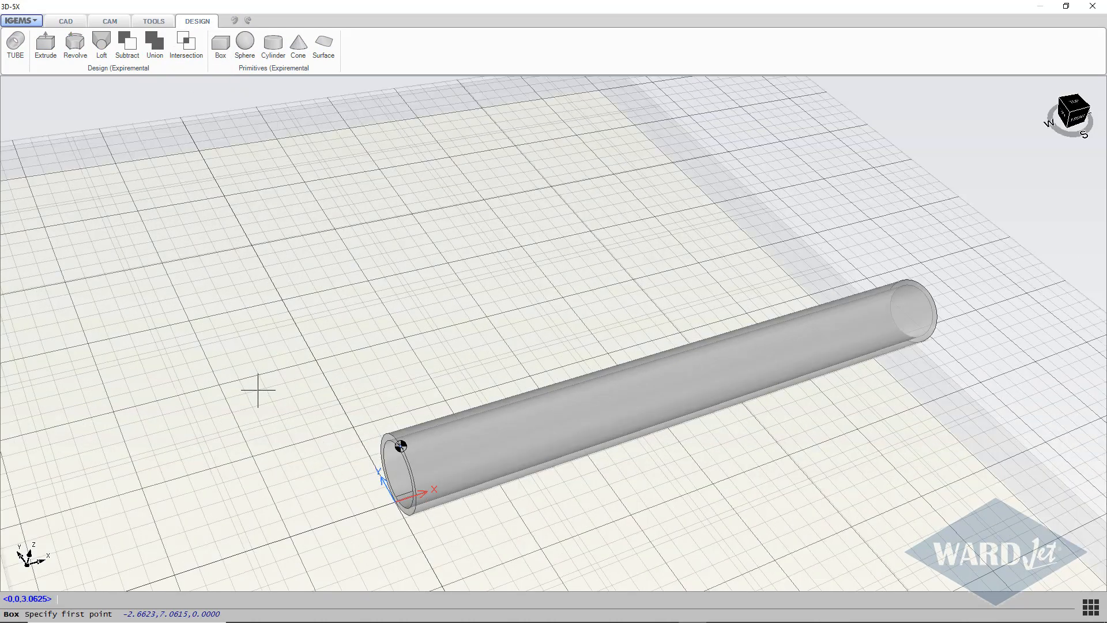
scroll(259, 389, down, 2)
middle_drag(258, 380, 230, 239)
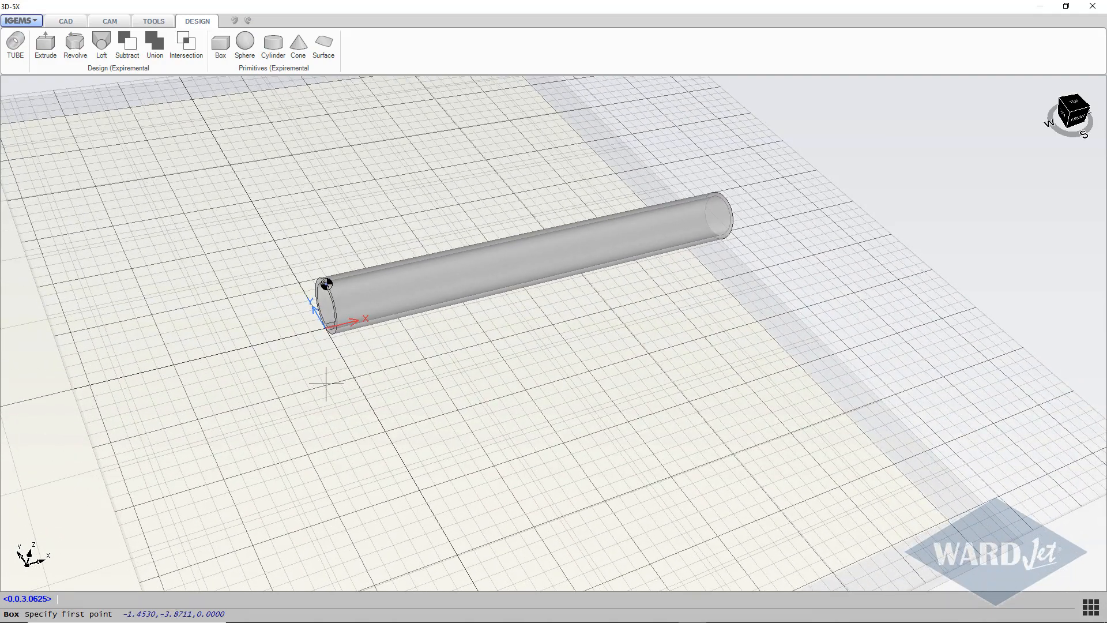
shift+middle_drag(328, 381, 328, 420)
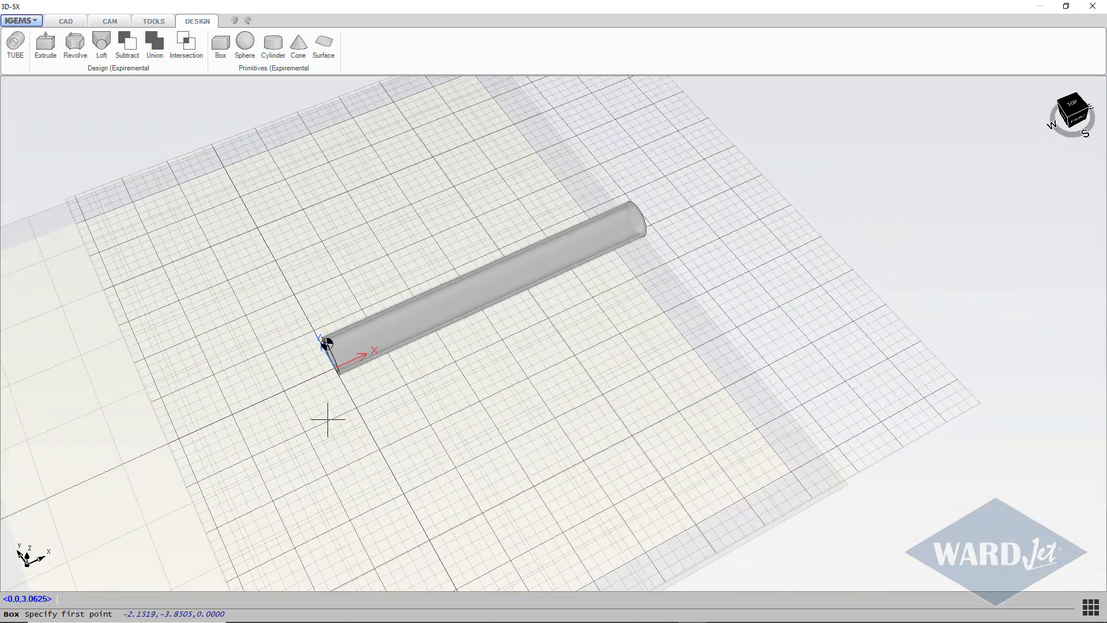
click(330, 419)
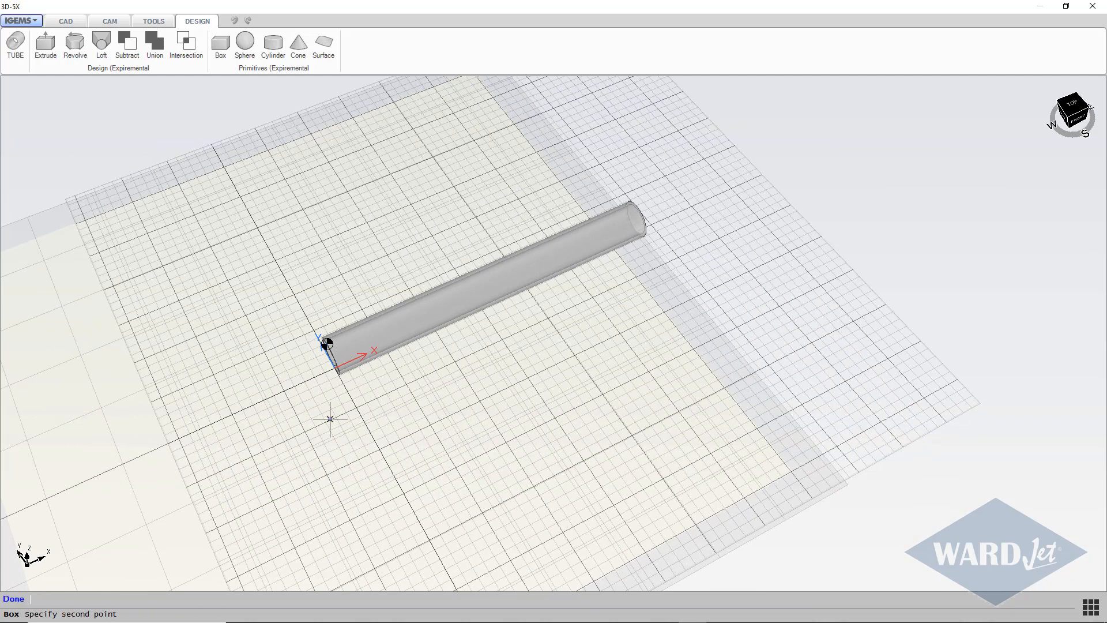
click(637, 162)
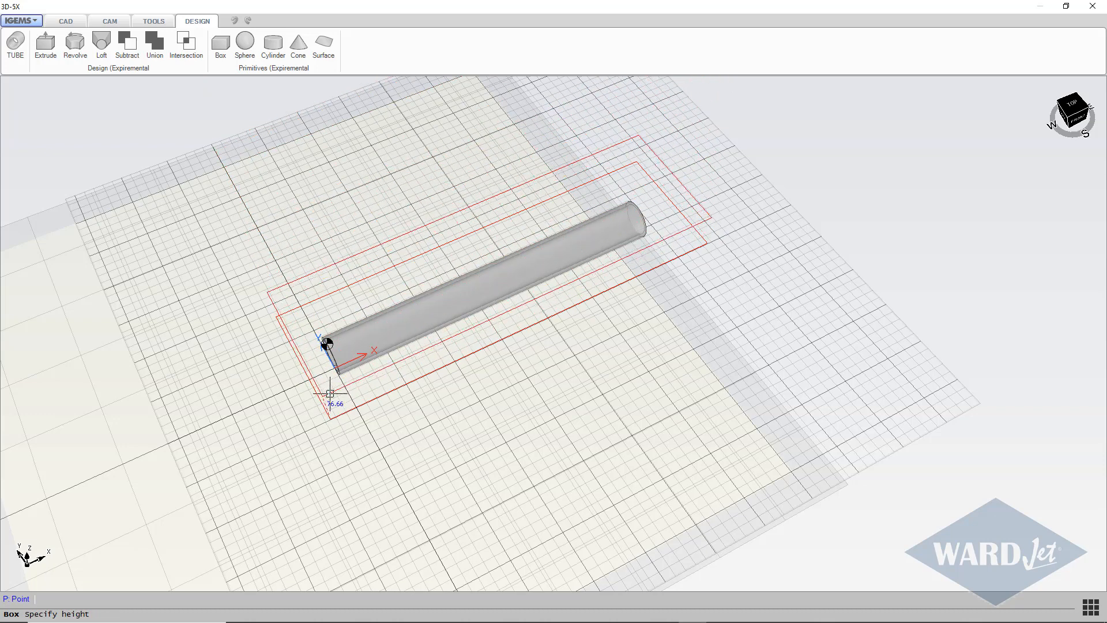
text(0.25)
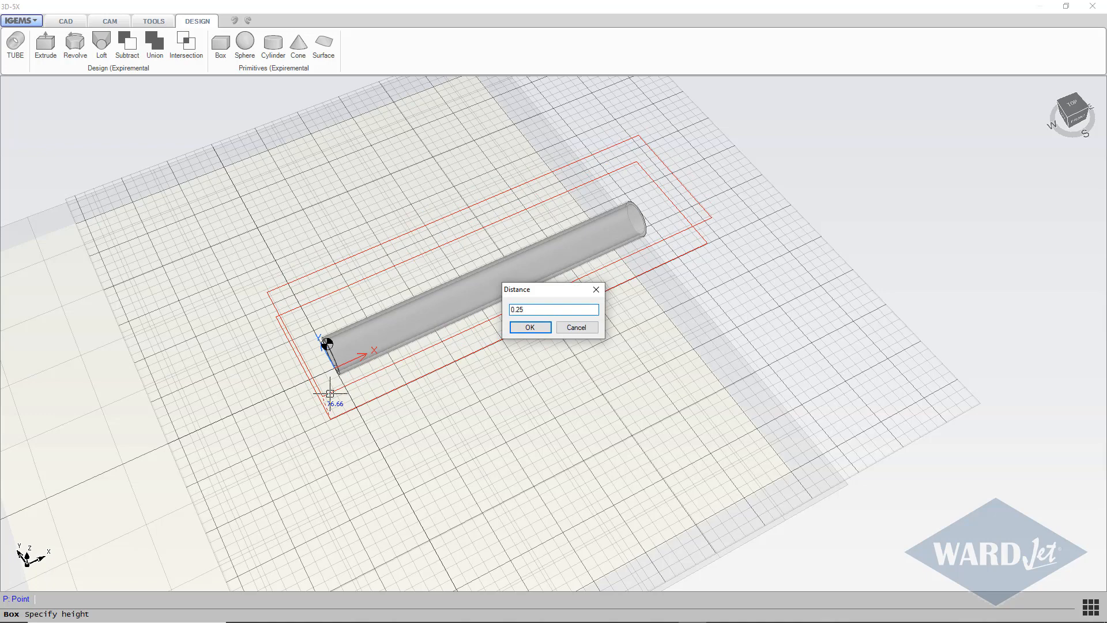
key(Return)
Step: Create a horizontal section curve through the tube at the height of the plate's upper near corner point
middle_drag(328, 394, 357, 367)
scroll(358, 367, up, 3)
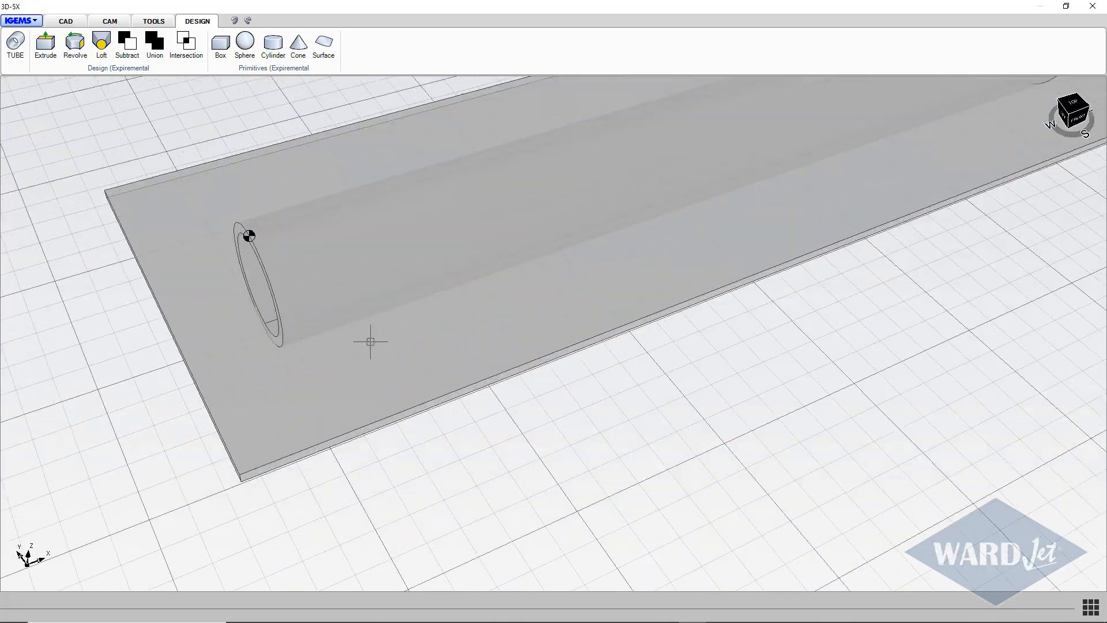
scroll(319, 334, down, 3)
scroll(309, 289, up, 3)
scroll(309, 323, down, 1)
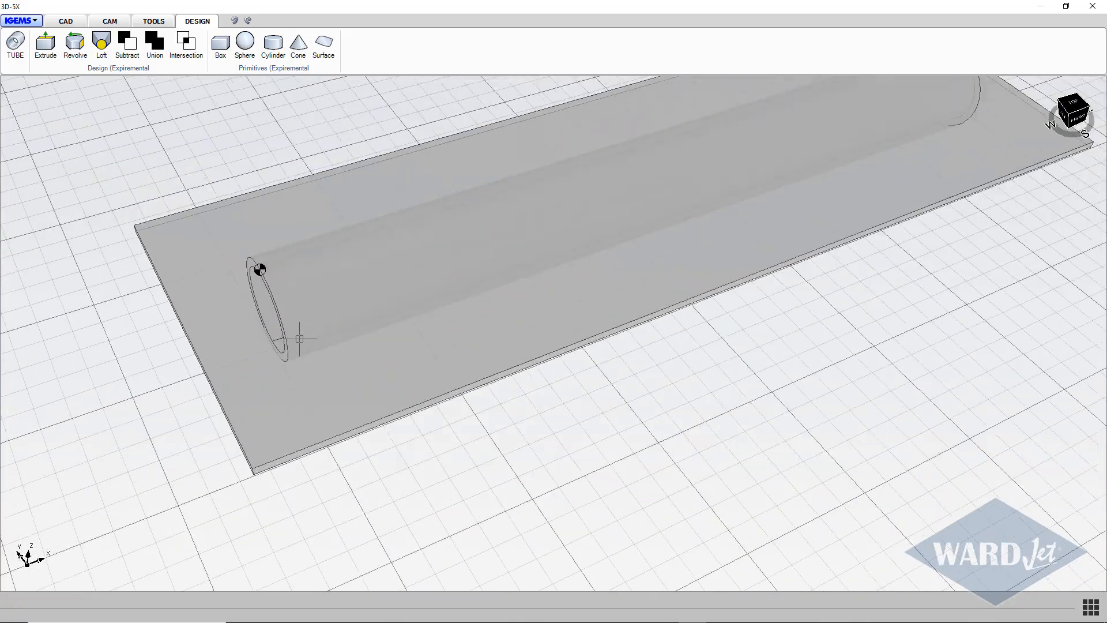
middle_drag(297, 336, 337, 340)
click(154, 21)
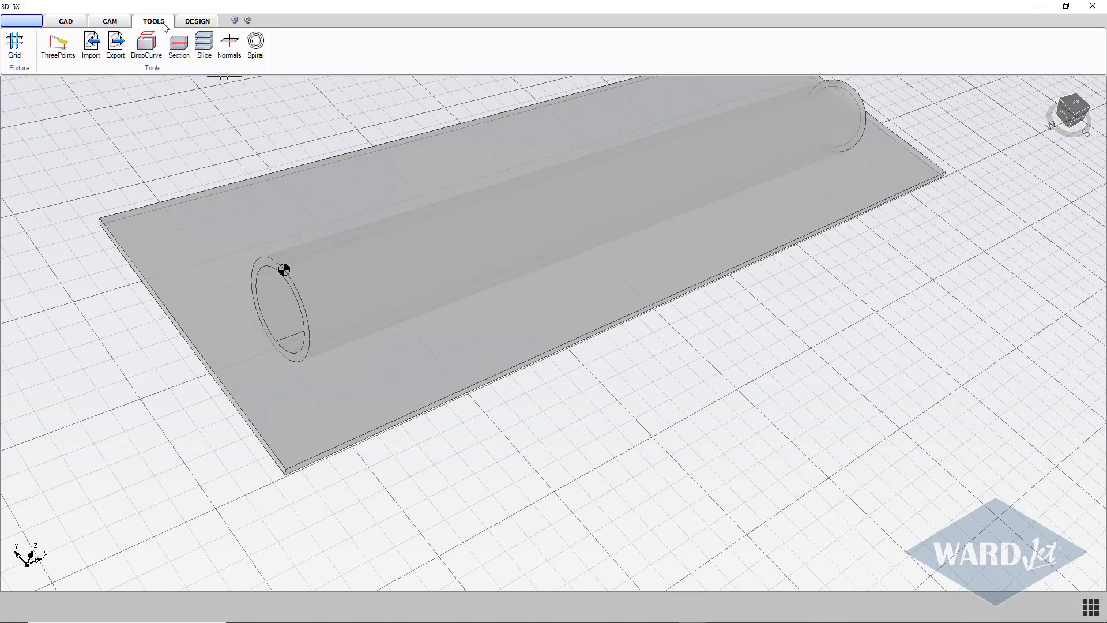
click(180, 48)
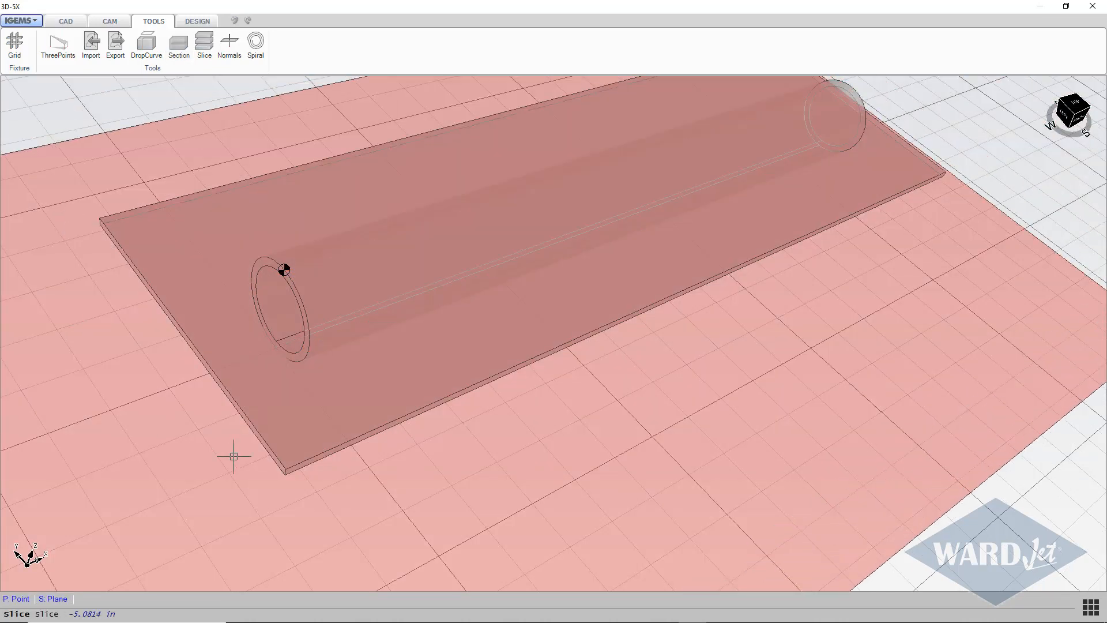
click(19, 601)
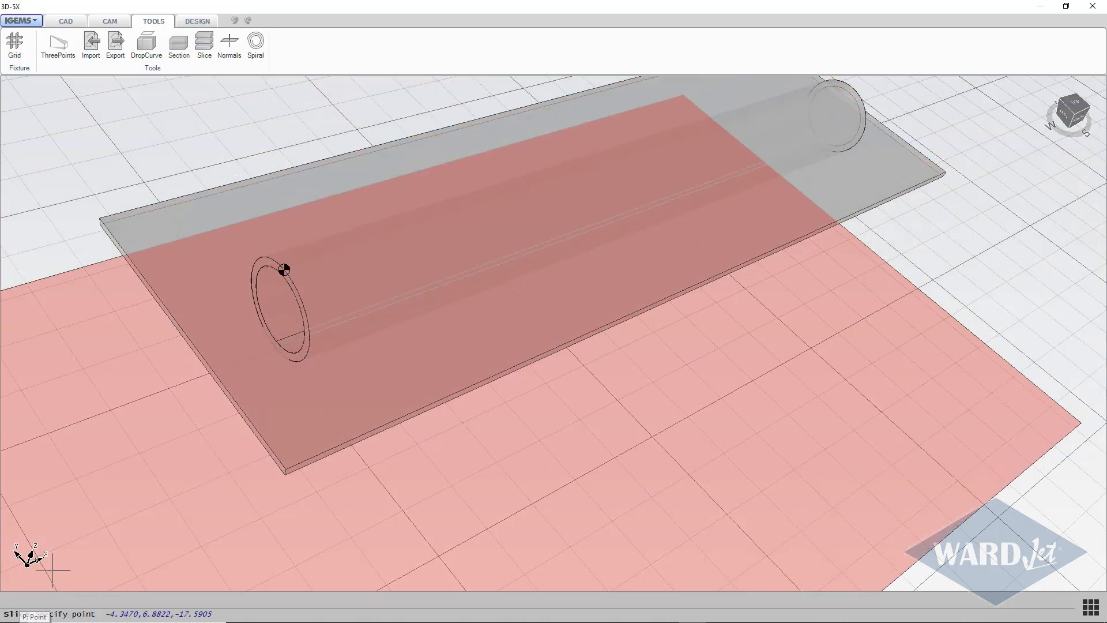
click(285, 469)
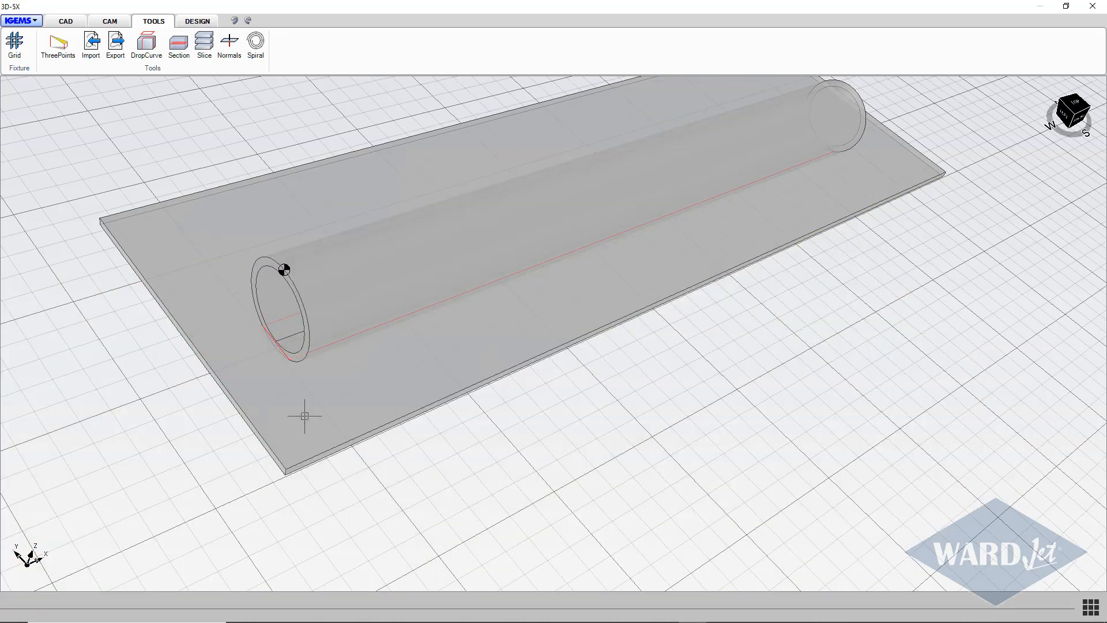
Step: Examine the section outline along the tube and where the tube's near end passes through the plate
scroll(273, 315, up, 5)
middle_drag(273, 318, 244, 364)
middle_drag(600, 306, 248, 392)
scroll(745, 273, down, 5)
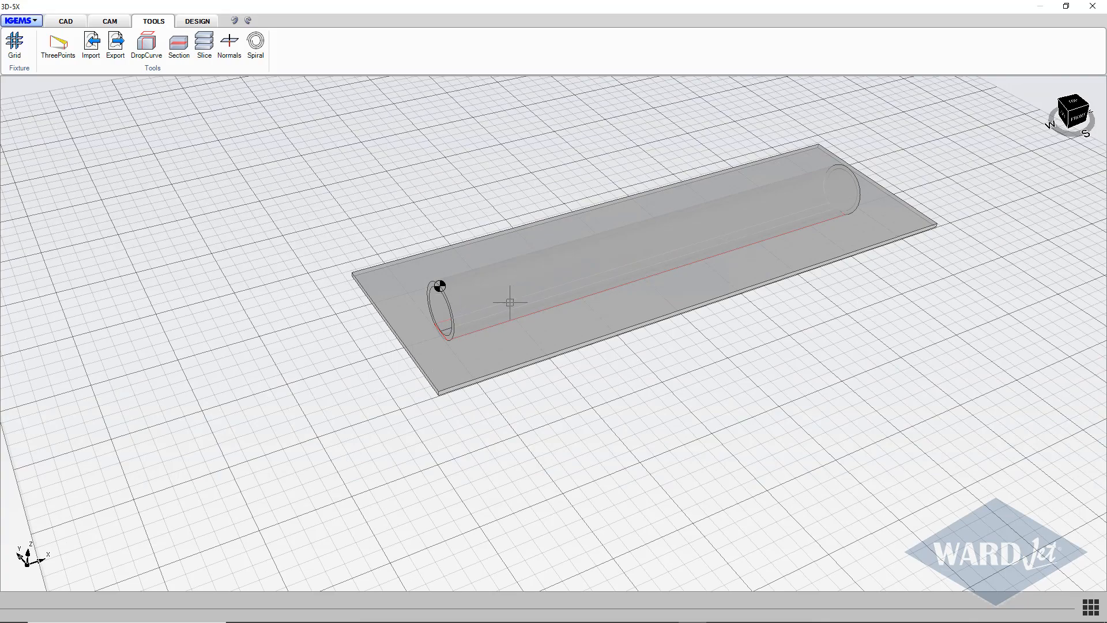
scroll(690, 287, up, 1)
scroll(701, 302, down, 3)
scroll(562, 329, up, 2)
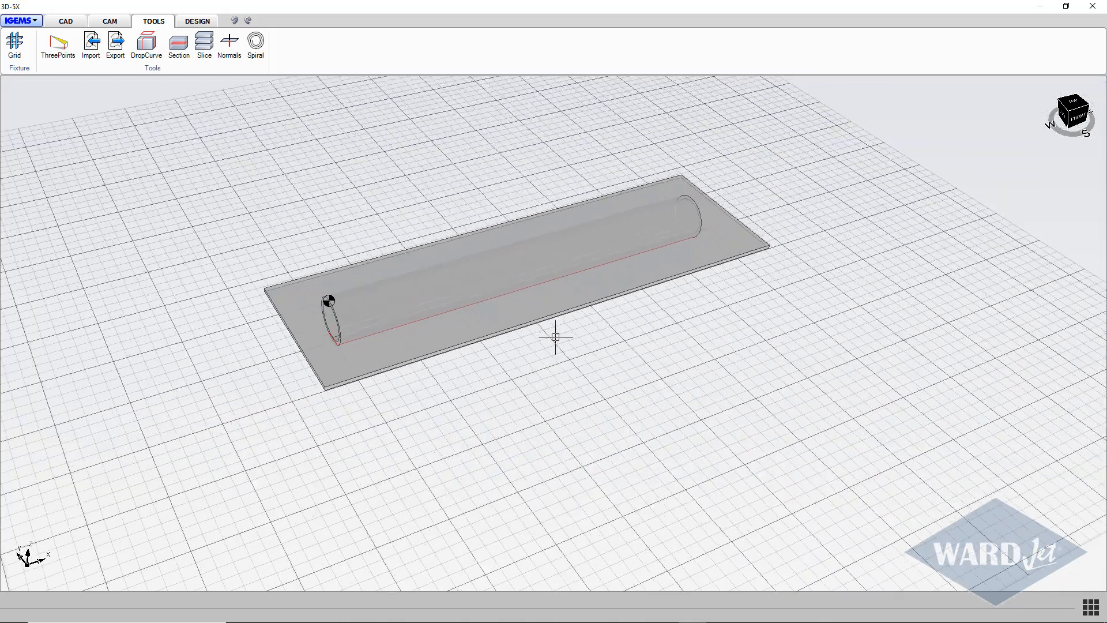
scroll(555, 337, down, 2)
shift+middle_drag(555, 337, 452, 406)
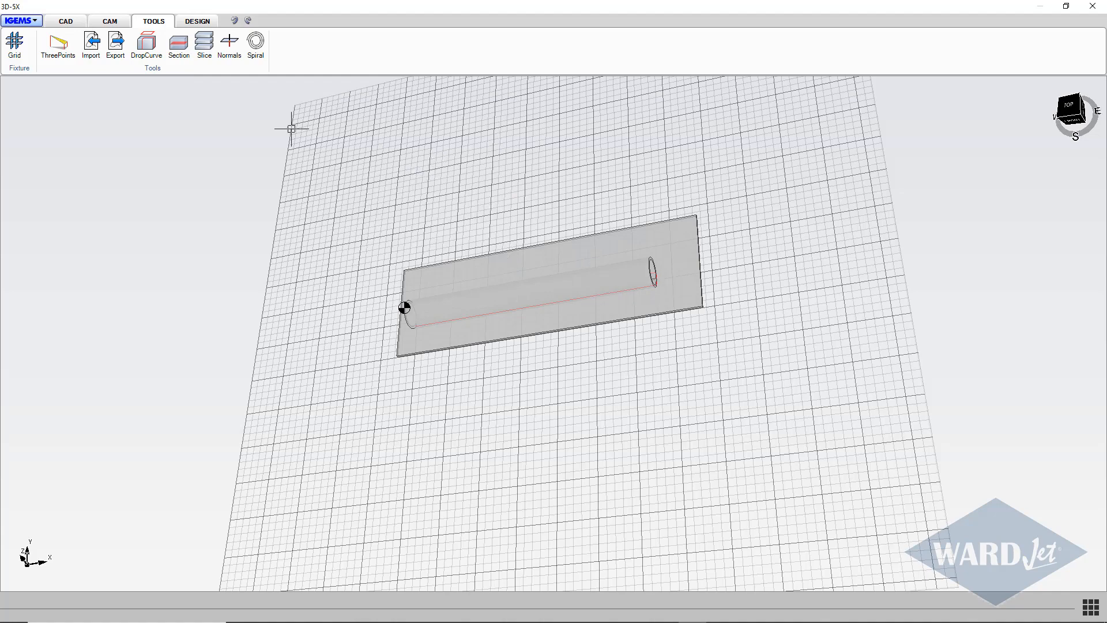
Step: Move the plate and the section outline, excluding the tube, by the relative offset 0,-24,0 from the plate's corner
click(68, 26)
middle_drag(291, 194, 323, 168)
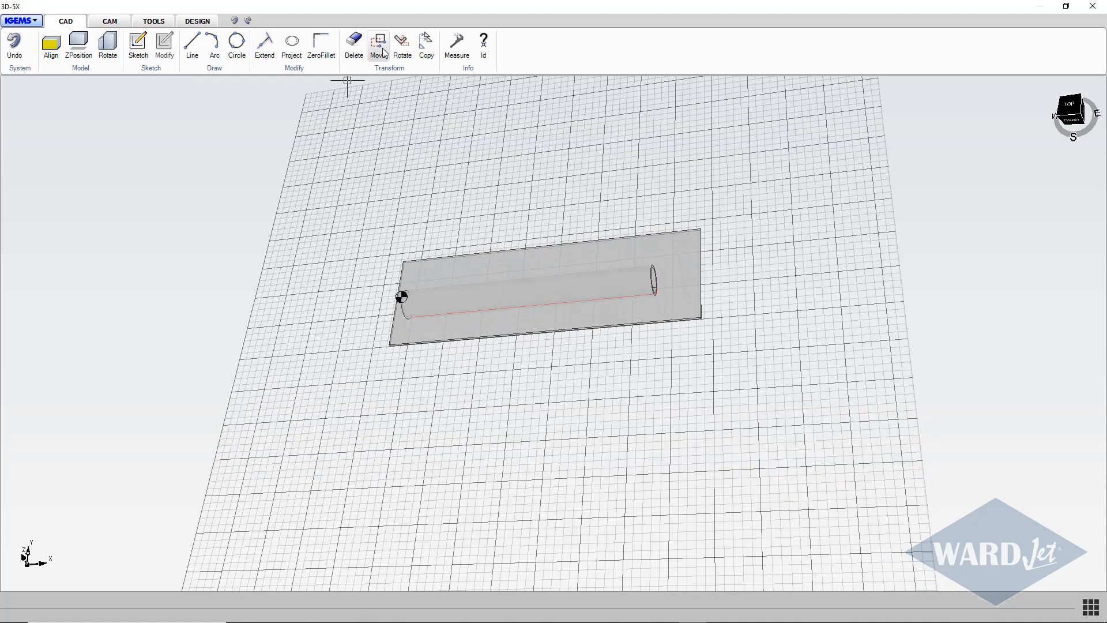
click(385, 53)
drag(338, 194, 787, 398)
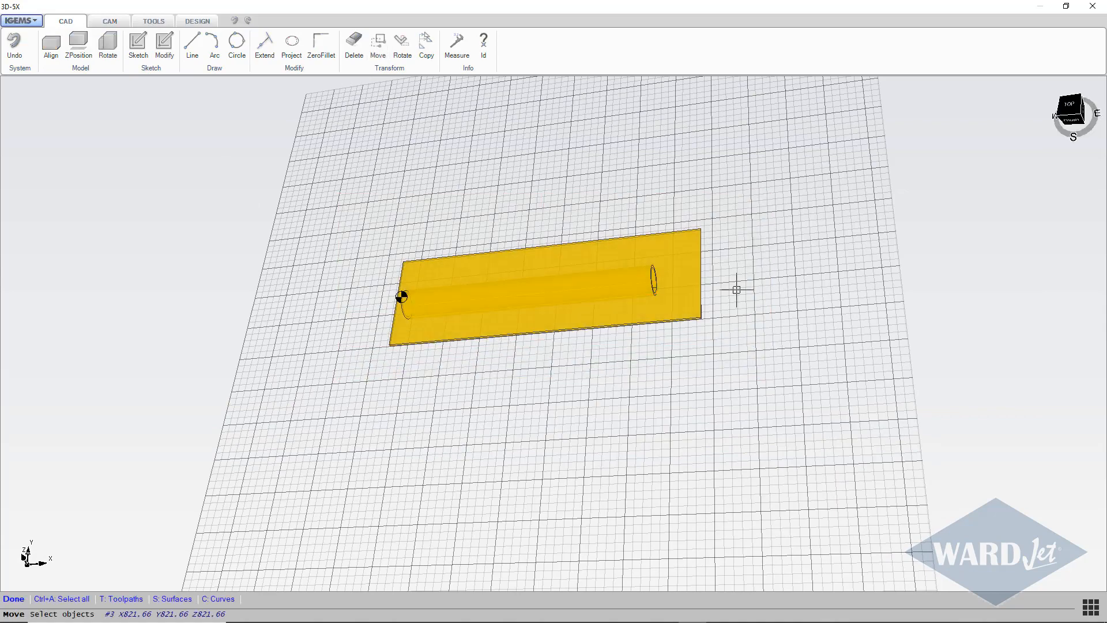
middle_drag(736, 289, 455, 287)
drag(456, 279, 432, 232)
middle_drag(432, 232, 730, 262)
scroll(729, 296, down, 6)
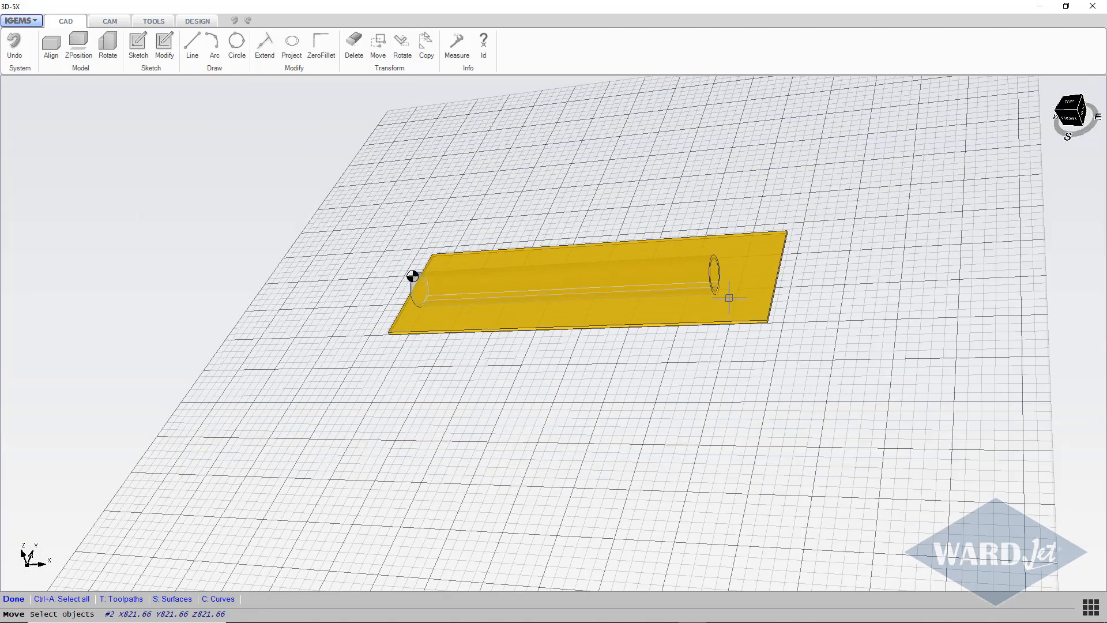
middle_drag(712, 359, 717, 399)
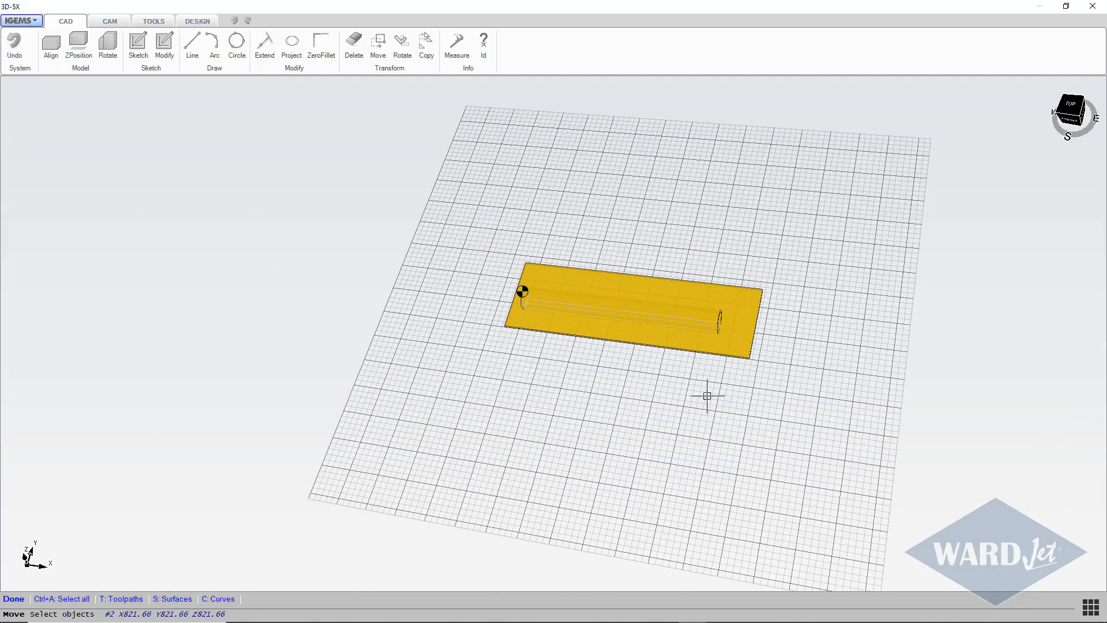
key(Return)
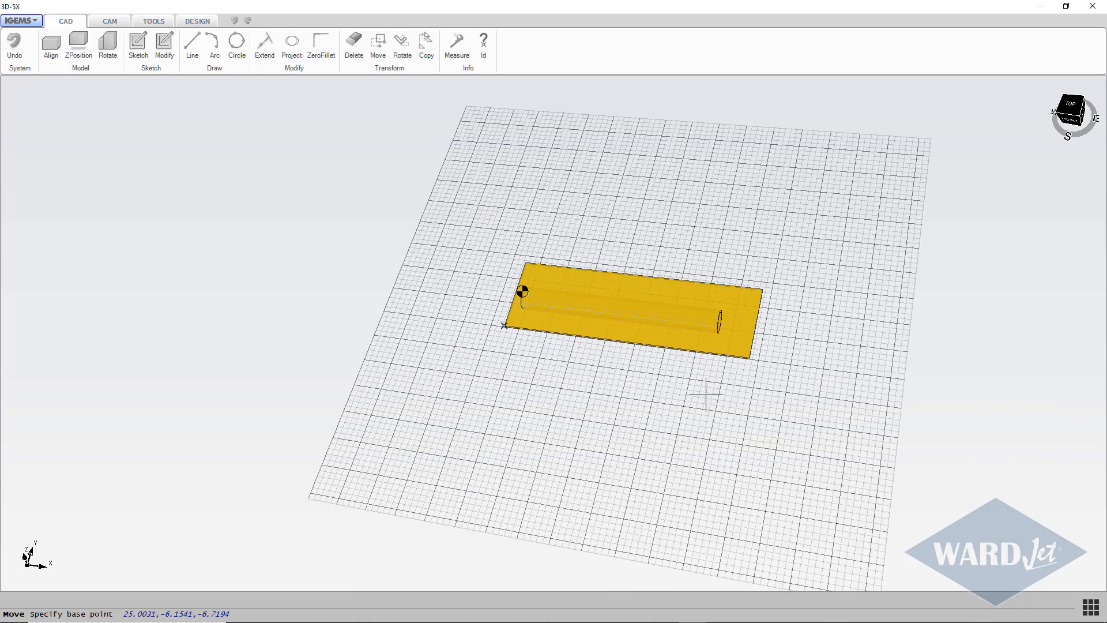
click(749, 358)
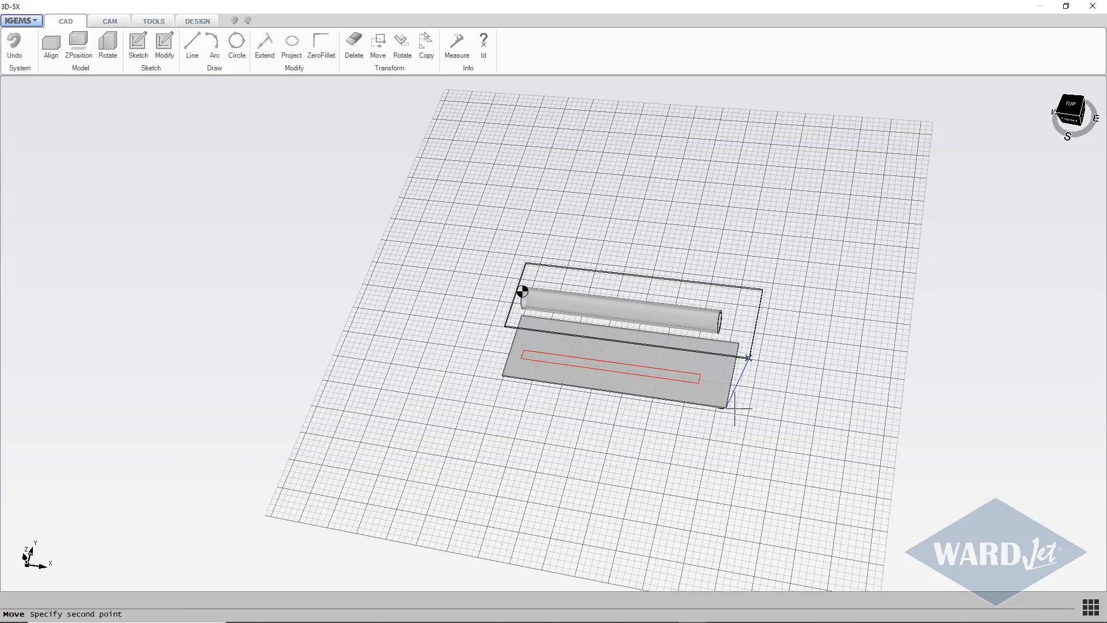
text(0,-24,0)
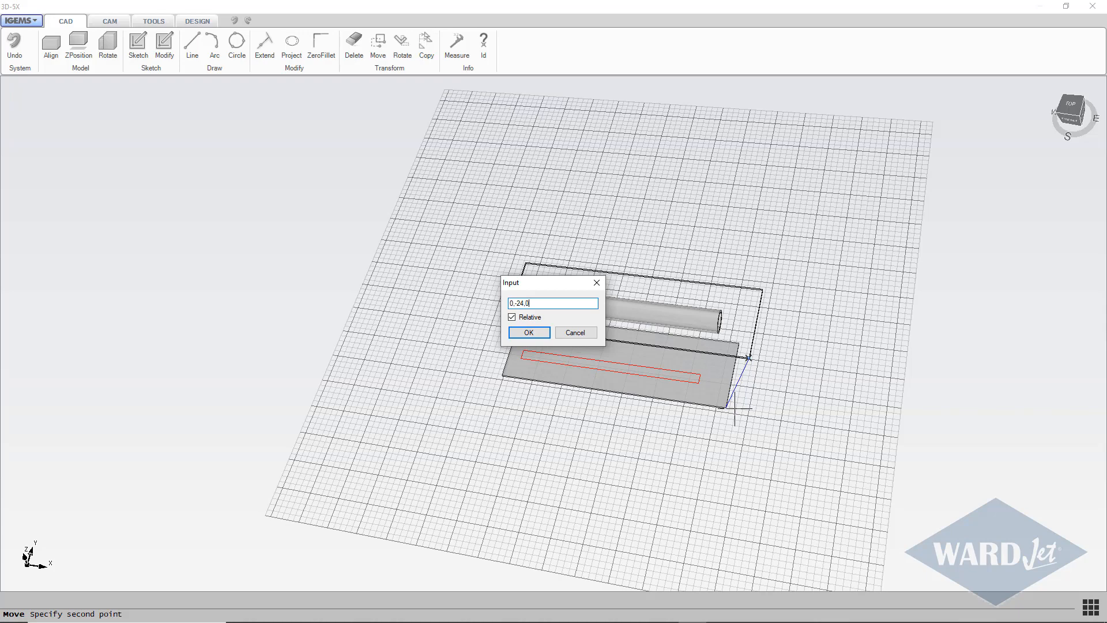
key(Return)
Step: Set up a blind extrusion of the rectangular section outline on the plate with a length of 0.25 in
middle_drag(652, 426, 615, 354)
scroll(568, 421, up, 2)
scroll(566, 421, down, 2)
middle_drag(519, 378, 618, 432)
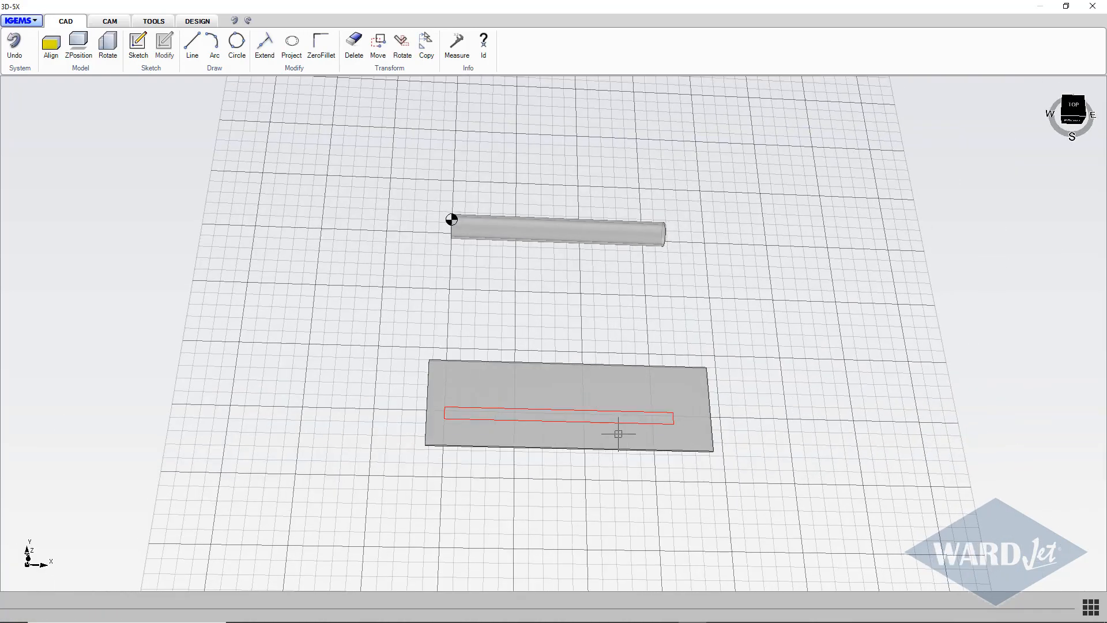
scroll(603, 425, up, 3)
click(199, 23)
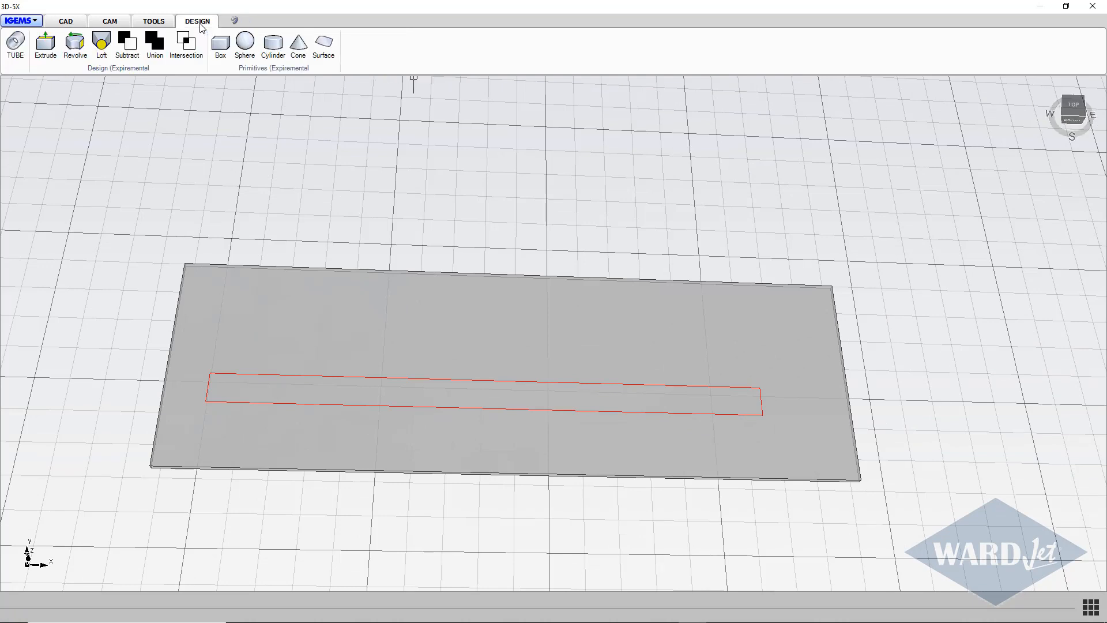
click(46, 46)
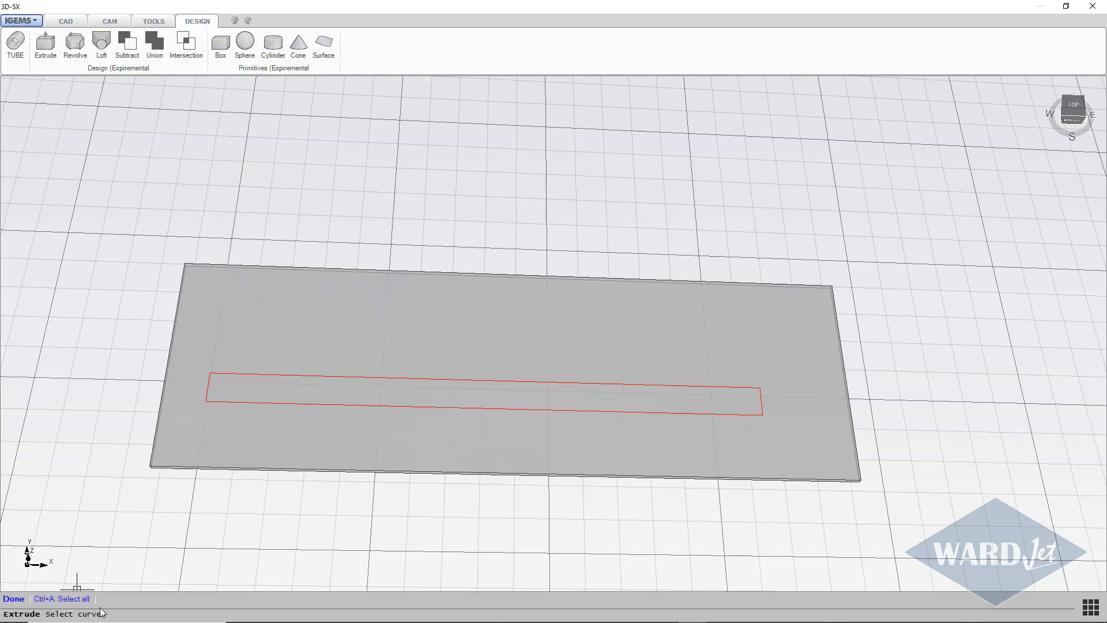
click(237, 373)
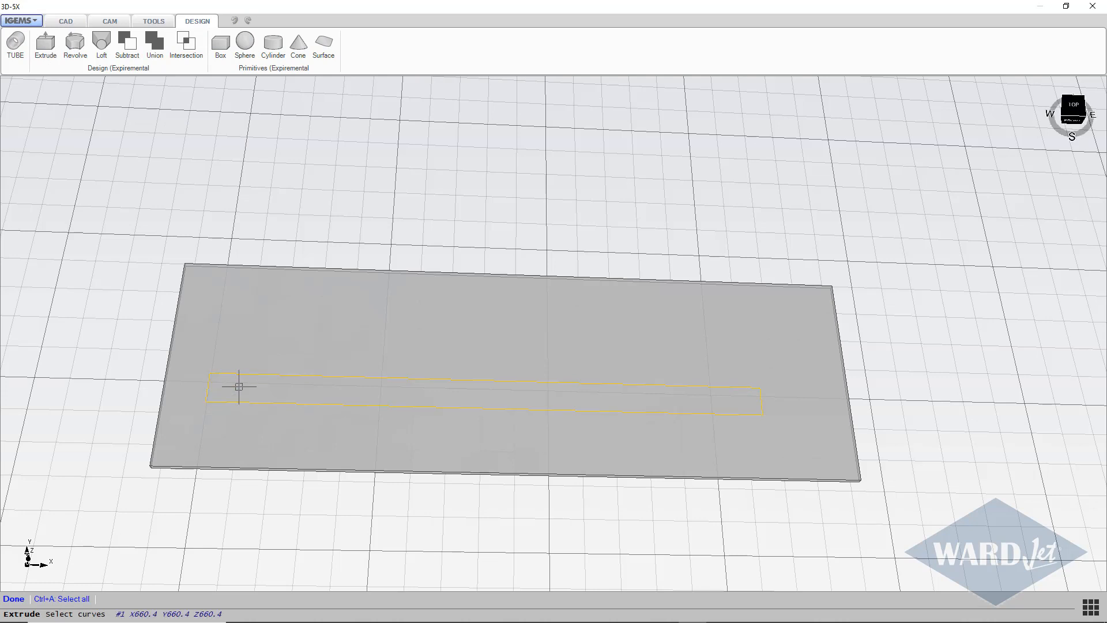
key(Return)
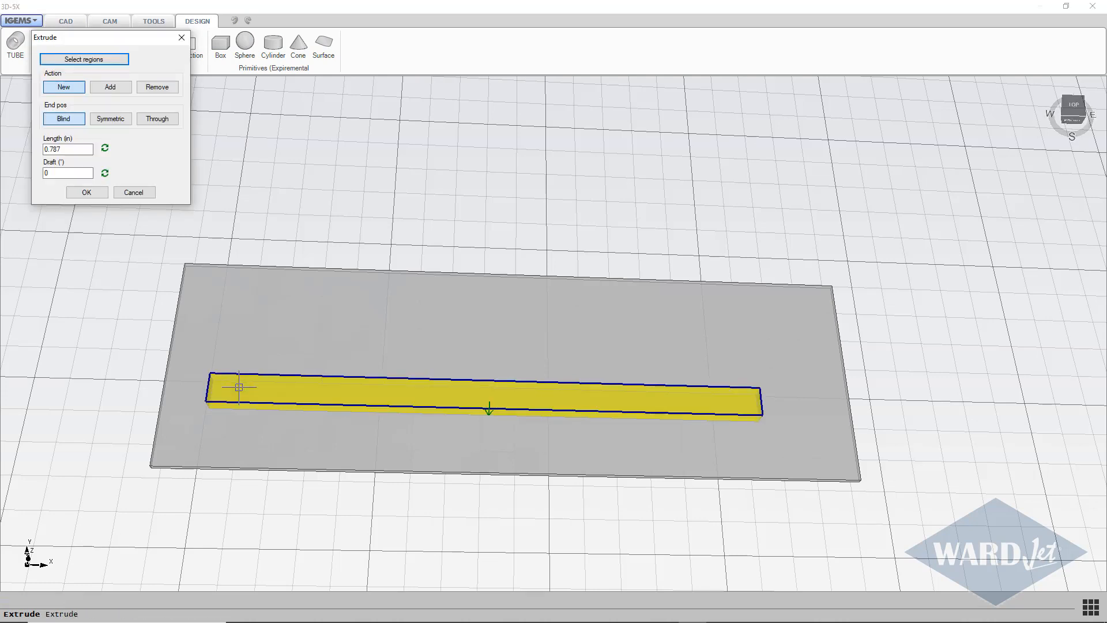
double_click(52, 151)
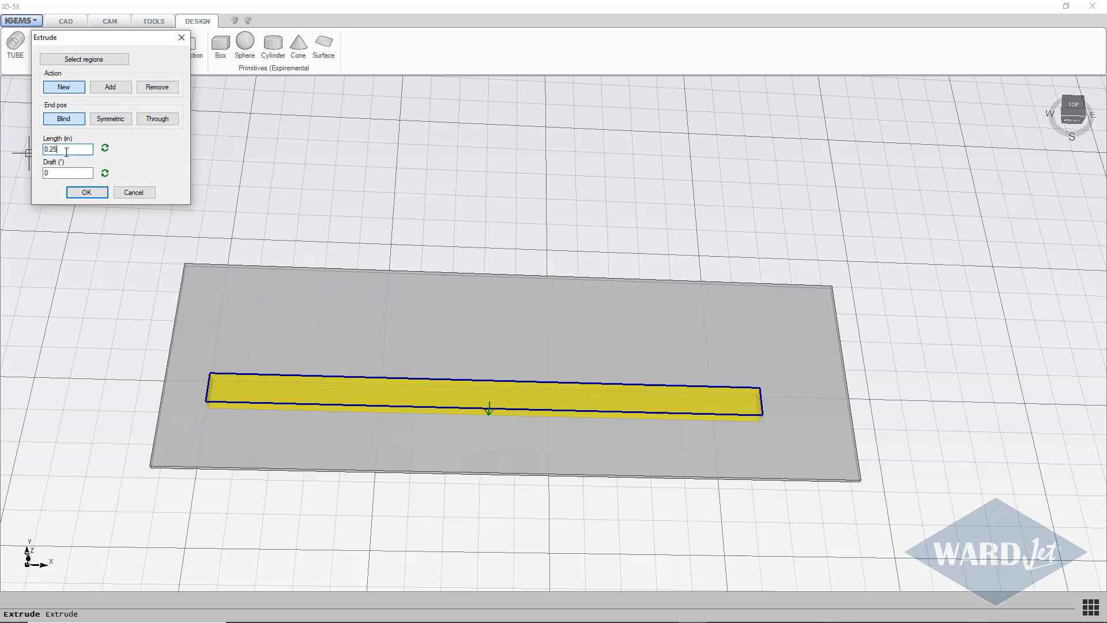
Step: Direct the extrusion down through the plate and apply it with the Remove action to cut the rectangular slot
scroll(314, 373, down, 2)
middle_drag(322, 373, 415, 410)
scroll(427, 395, up, 3)
scroll(334, 346, down, 2)
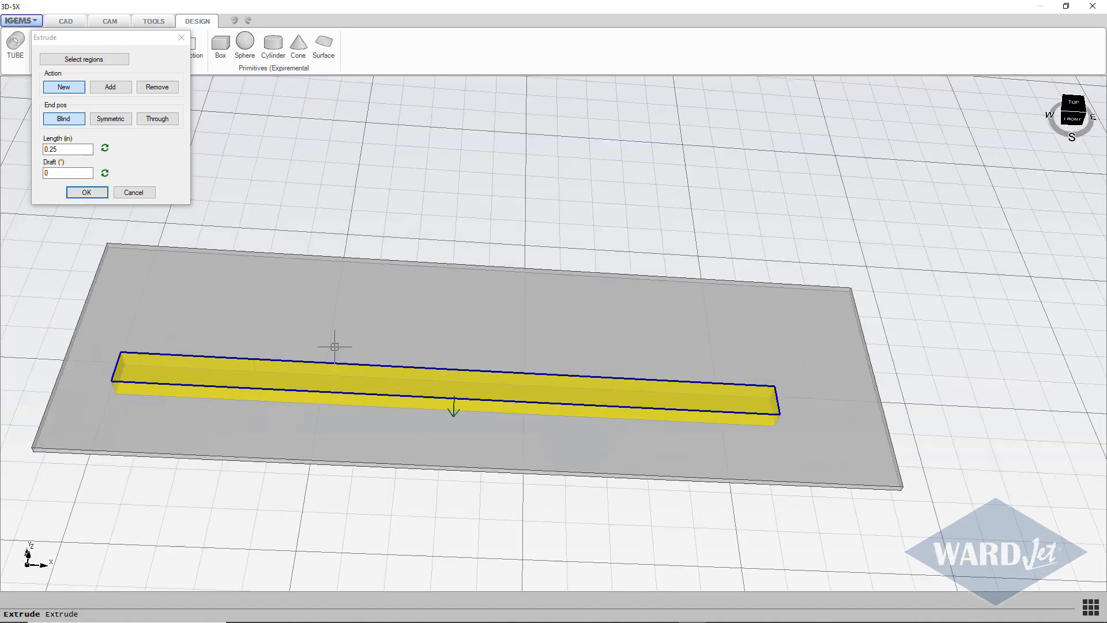
click(105, 148)
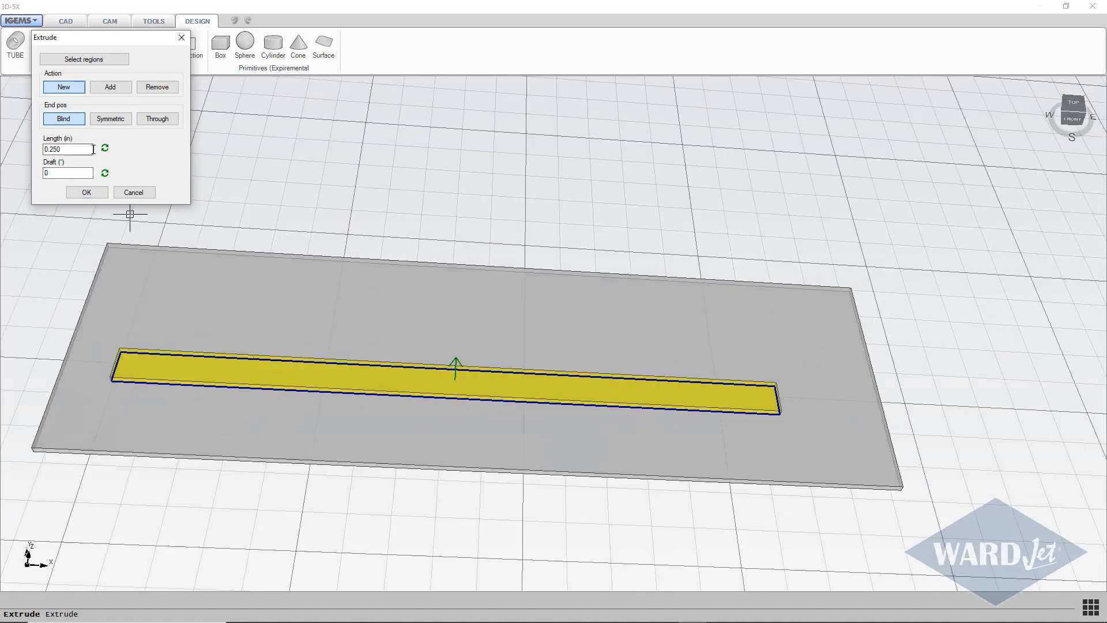
click(105, 148)
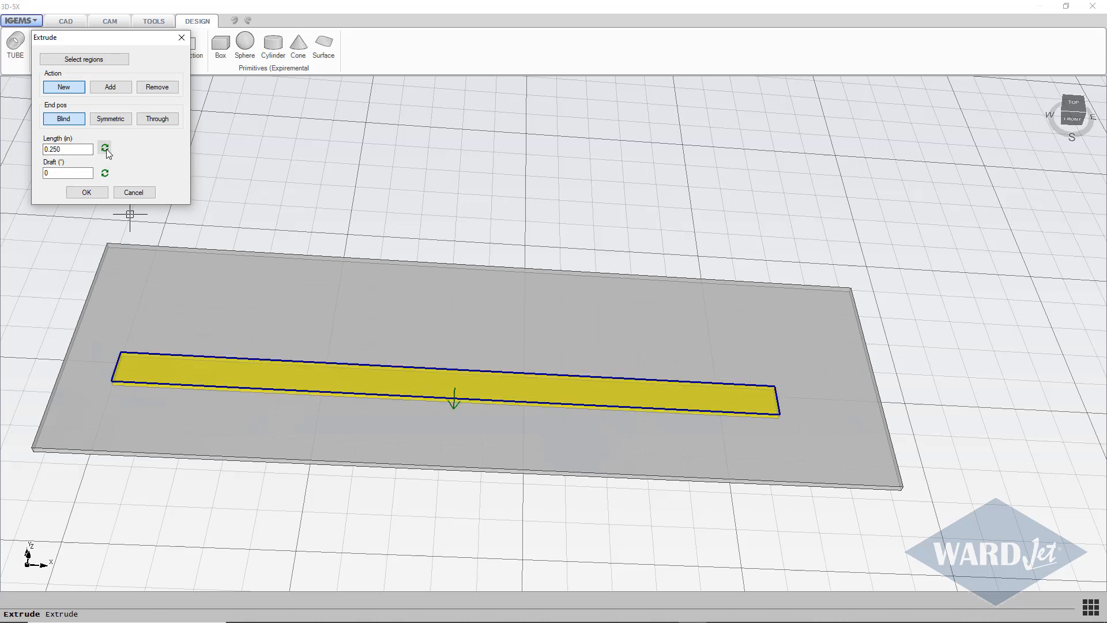
click(159, 88)
click(87, 193)
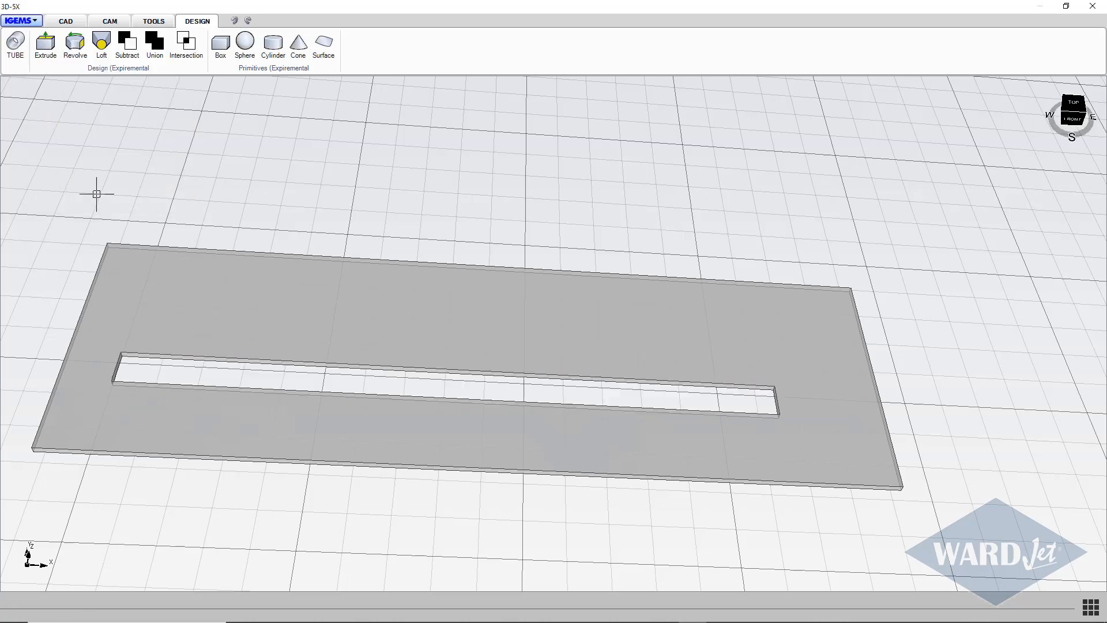
Step: Create a part named Base Fixture from the slotted plate, with quantity 1 and the Curves export method
scroll(266, 346, up, 5)
scroll(266, 347, down, 5)
middle_drag(263, 351, 238, 381)
scroll(244, 394, down, 4)
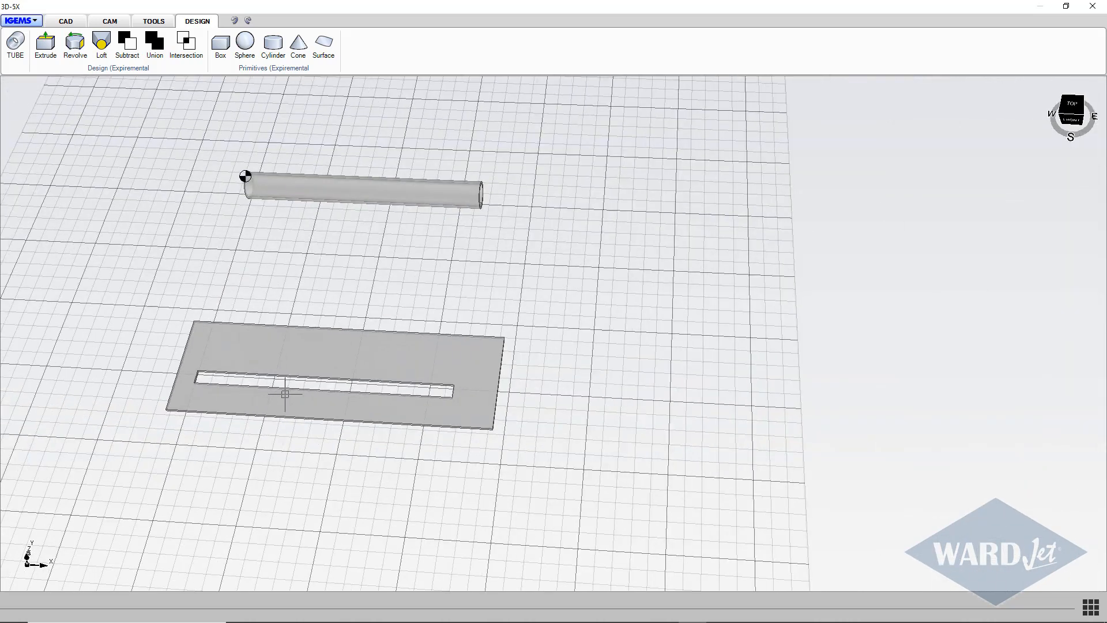
click(110, 22)
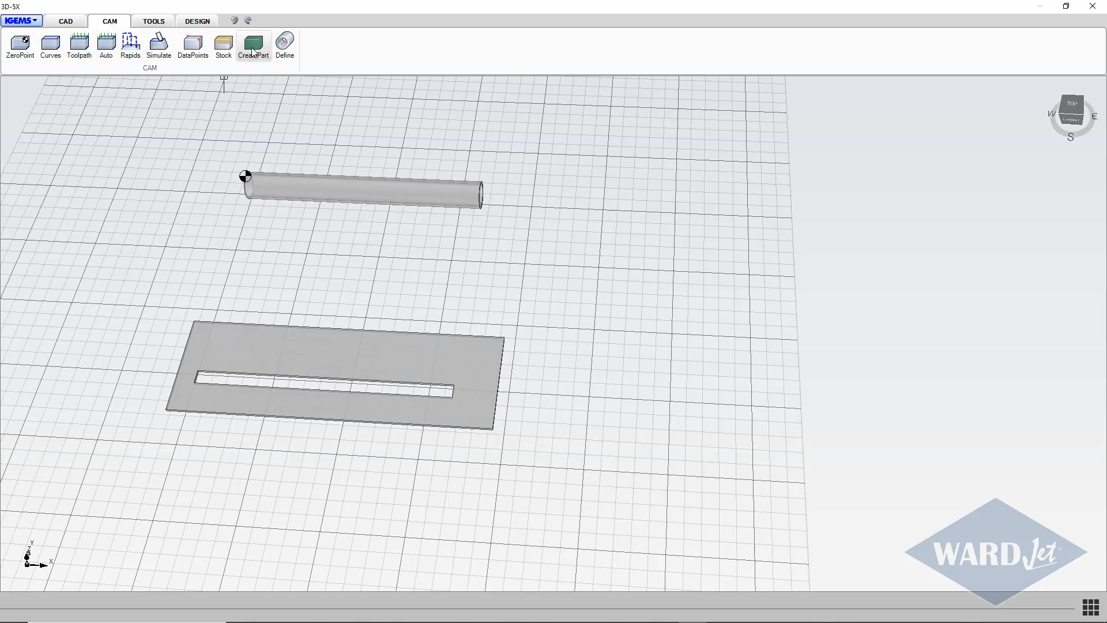
click(254, 52)
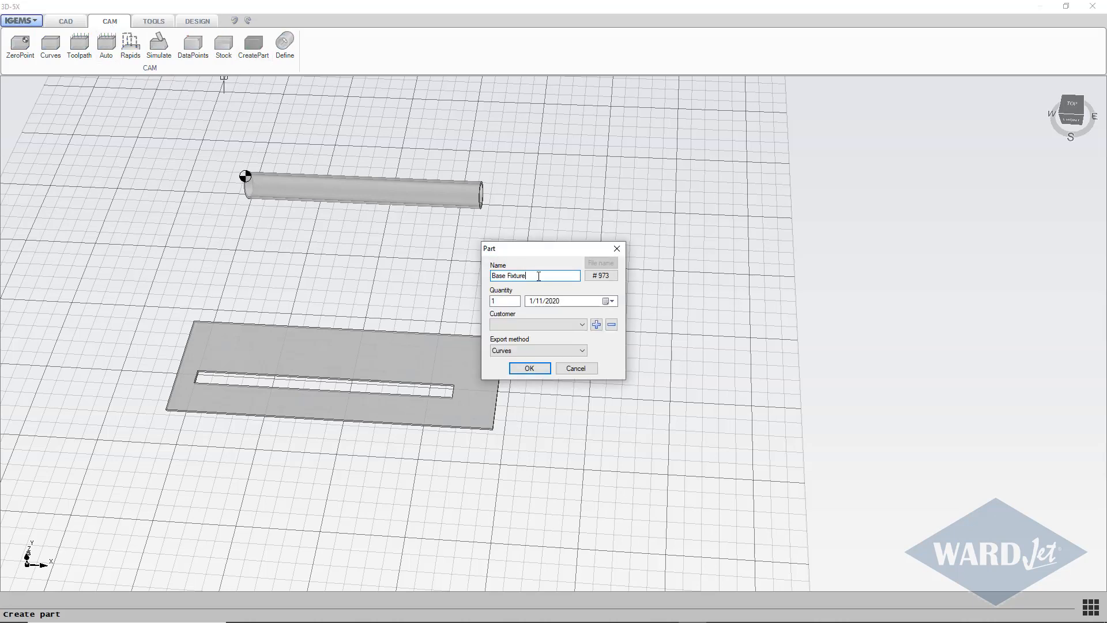
click(529, 369)
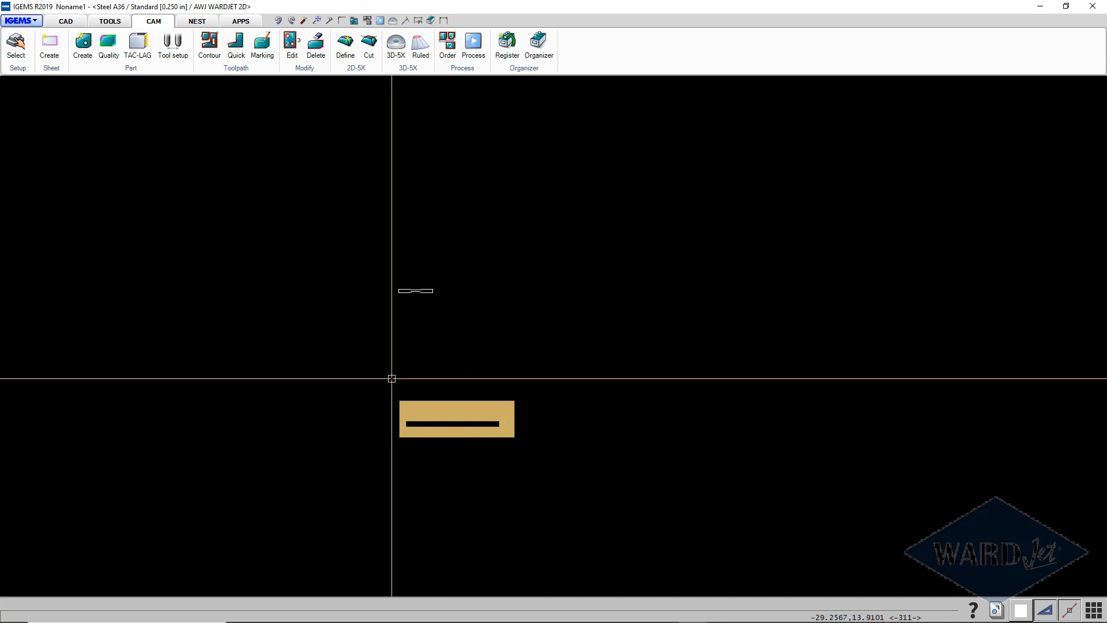
Step: Copy the fixture part into the Noname2 drawing and confirm its setup: AWJ WARDJET 2D, 14-40 55K, Aluminum, Standard, 0.250
click(512, 411)
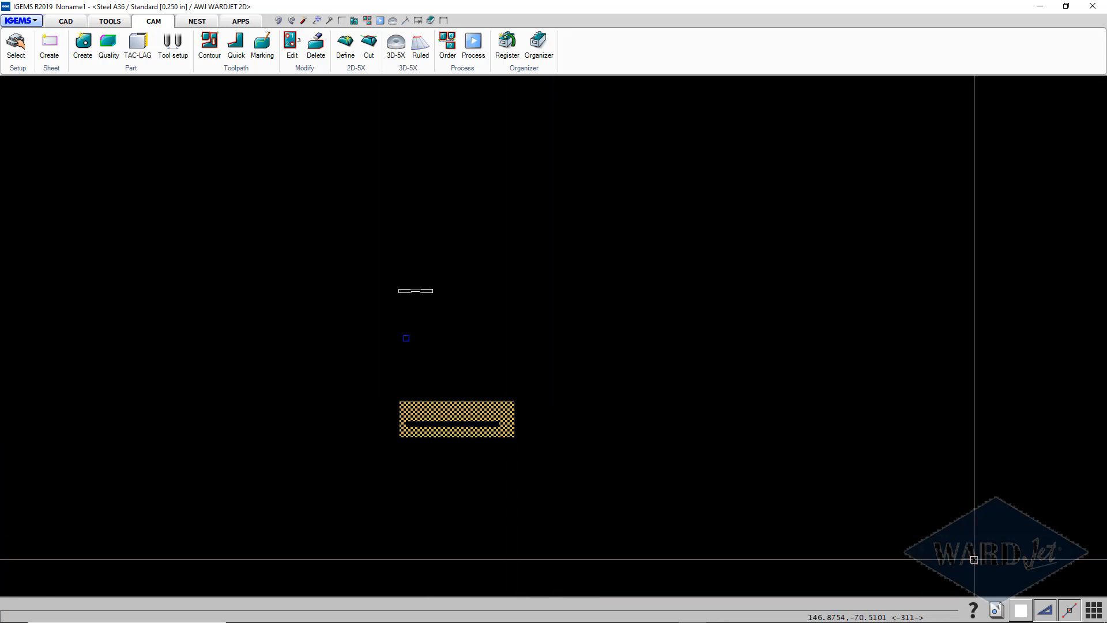
click(999, 610)
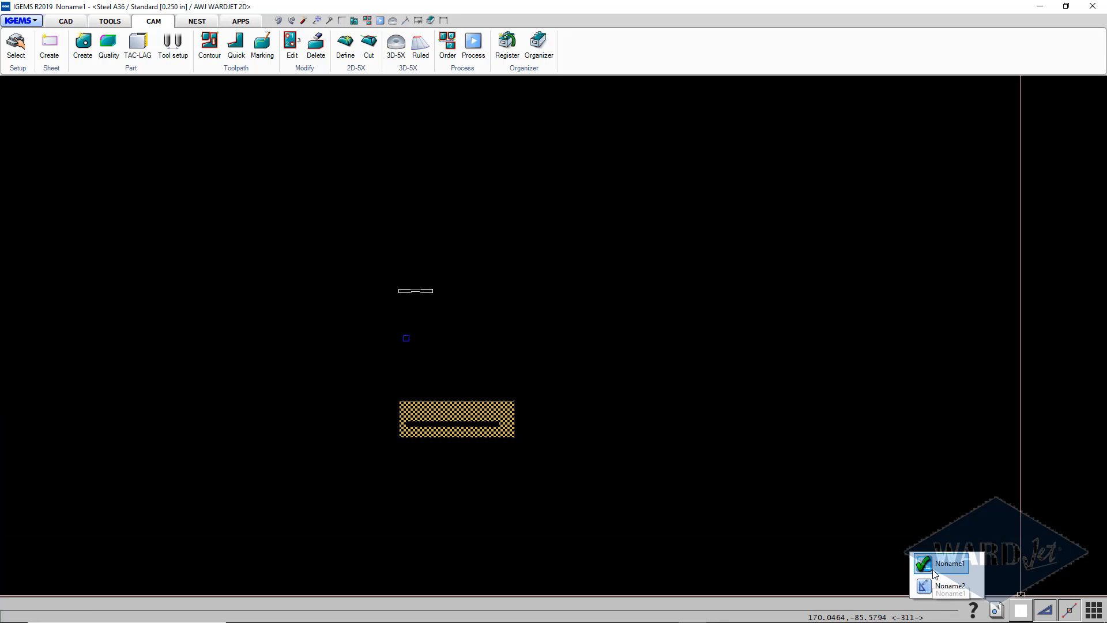
click(936, 574)
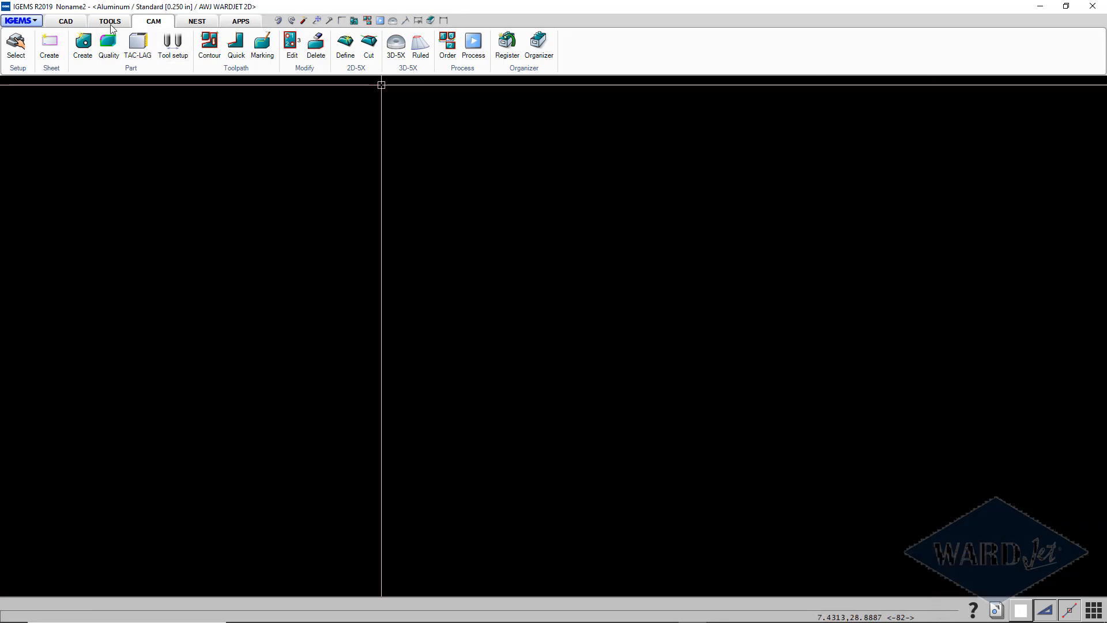
key(ctrl+v)
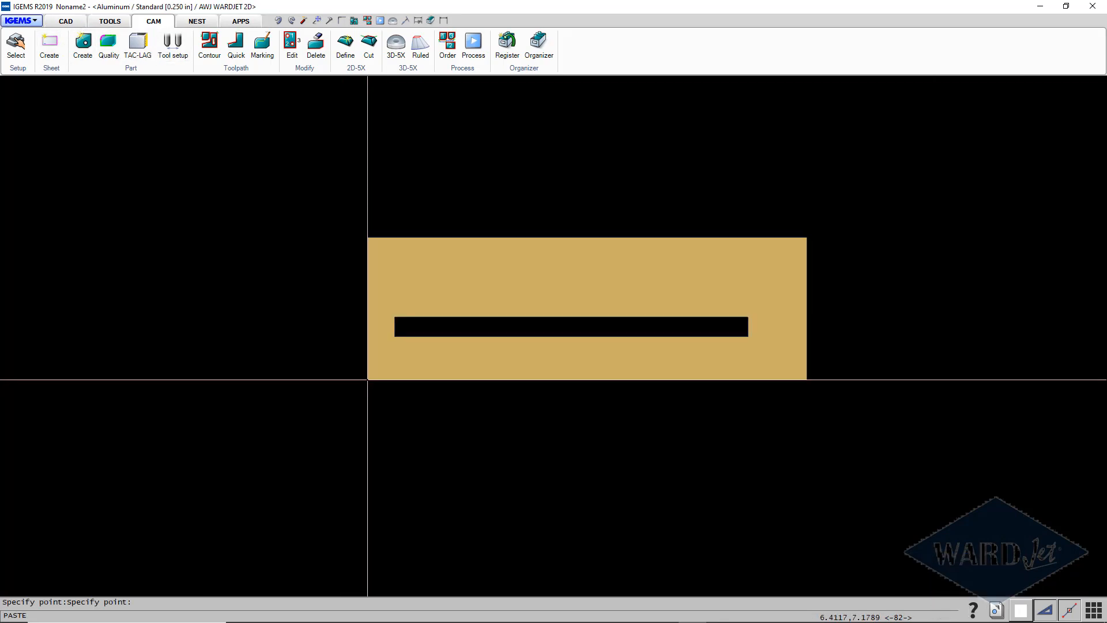
click(351, 415)
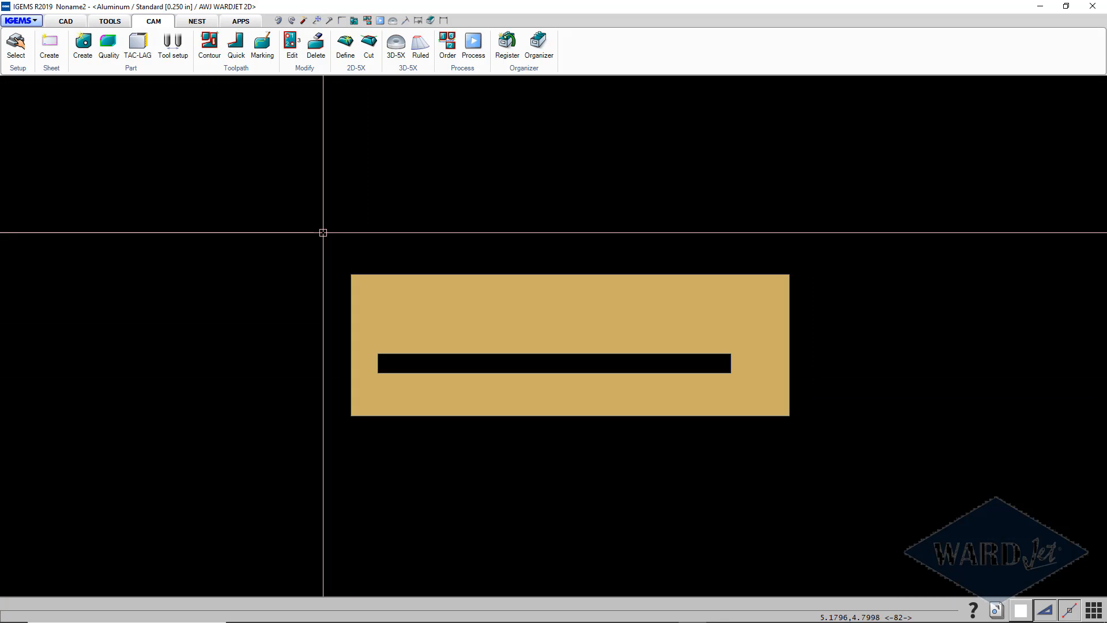
click(15, 45)
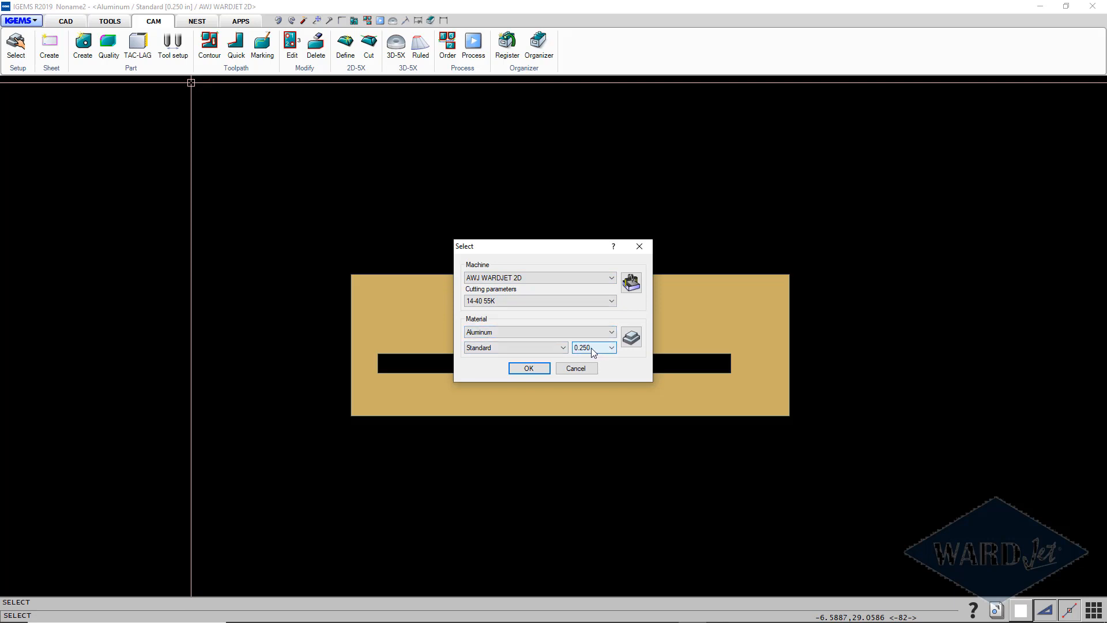
click(526, 369)
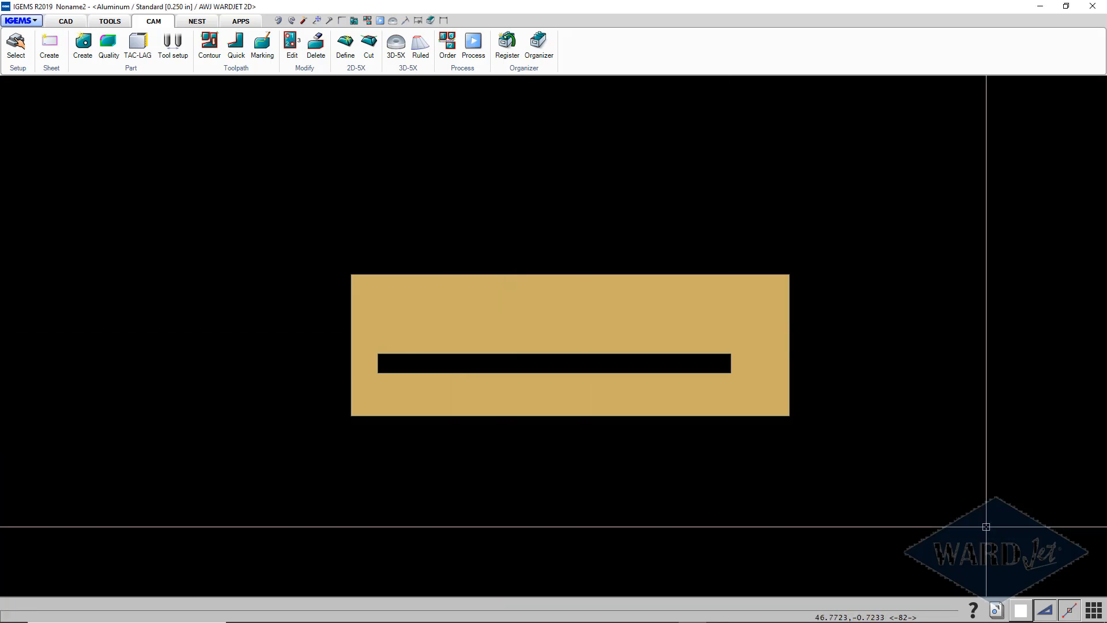
Step: Return to the Noname1 drawing and reopen the Base Fixture part in the 3D-5X workspace
click(995, 610)
click(943, 563)
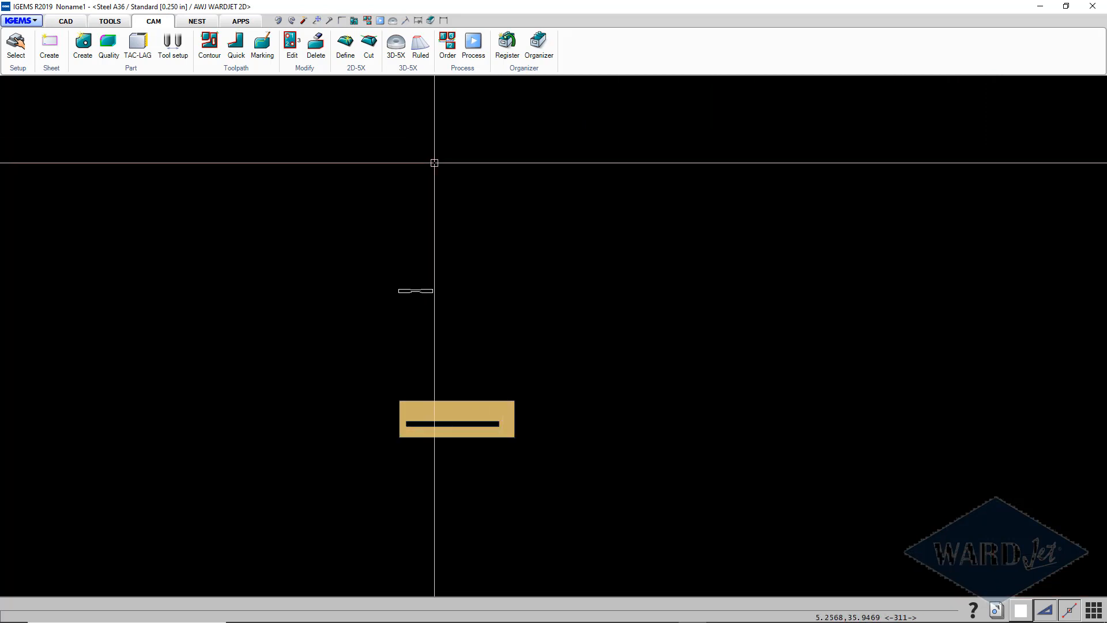
click(515, 415)
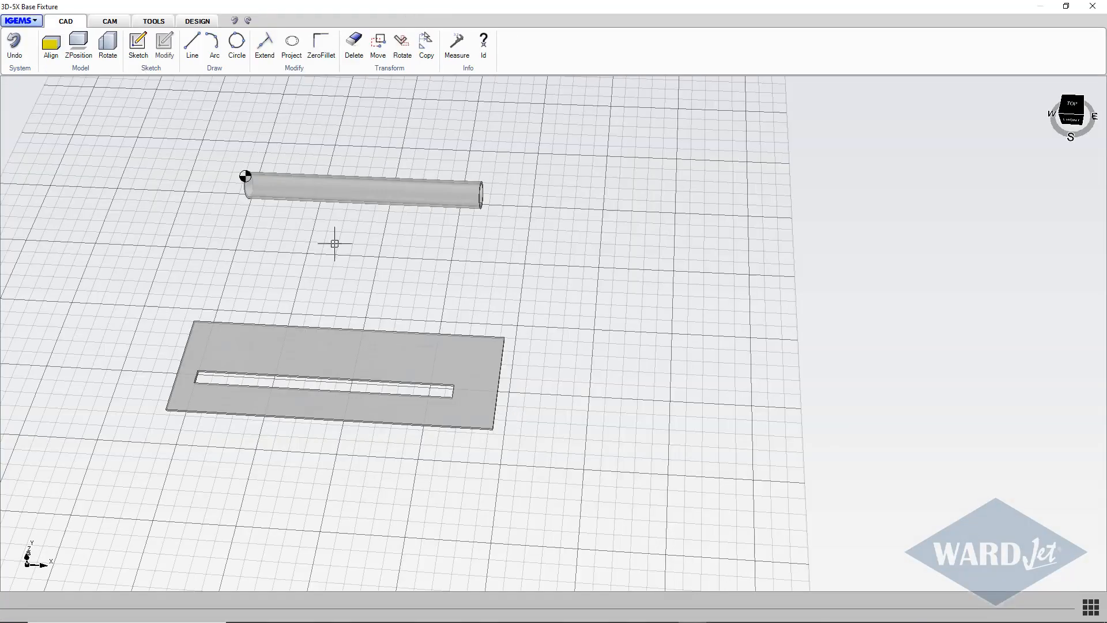
Step: Delete the slotted fixture plate from the model, keeping the tube
middle_drag(335, 244, 403, 350)
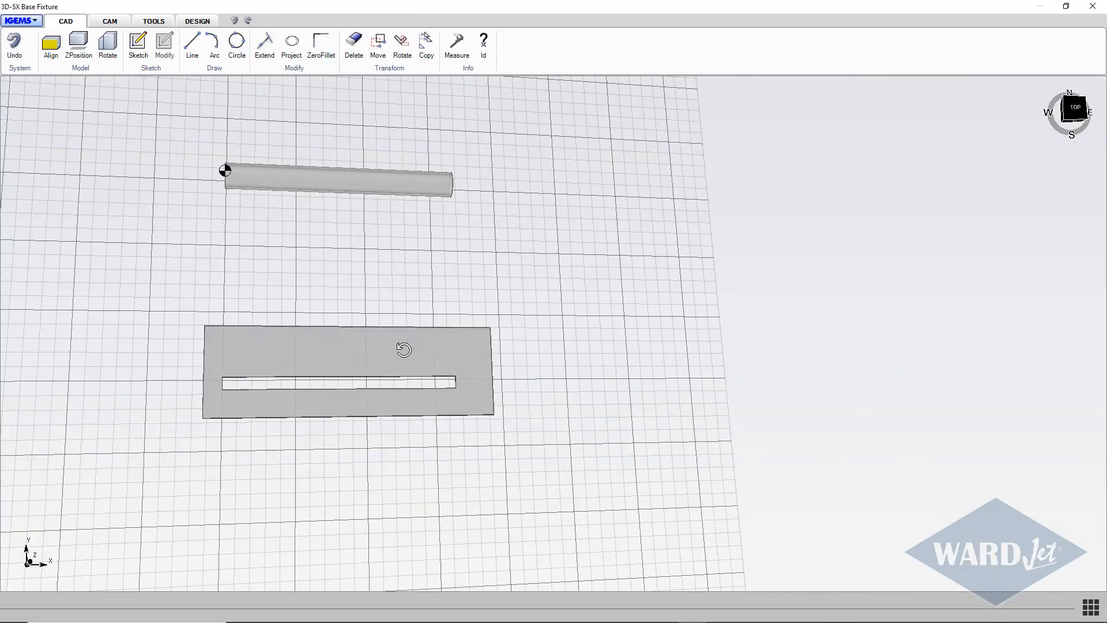
click(354, 52)
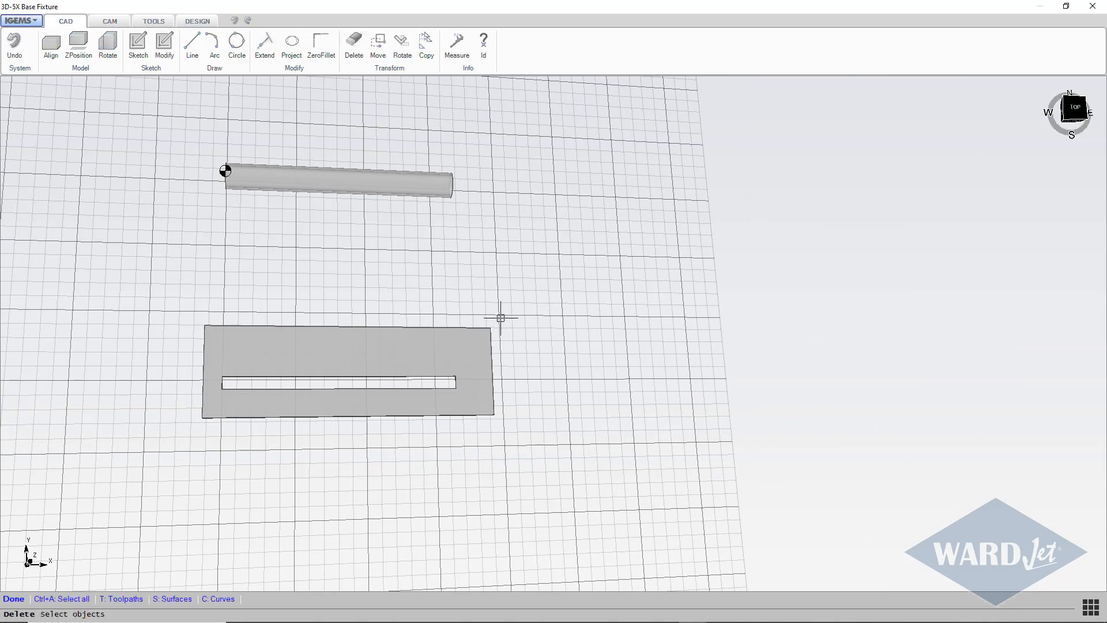
click(421, 379)
scroll(346, 224, up, 2)
middle_drag(349, 198, 501, 310)
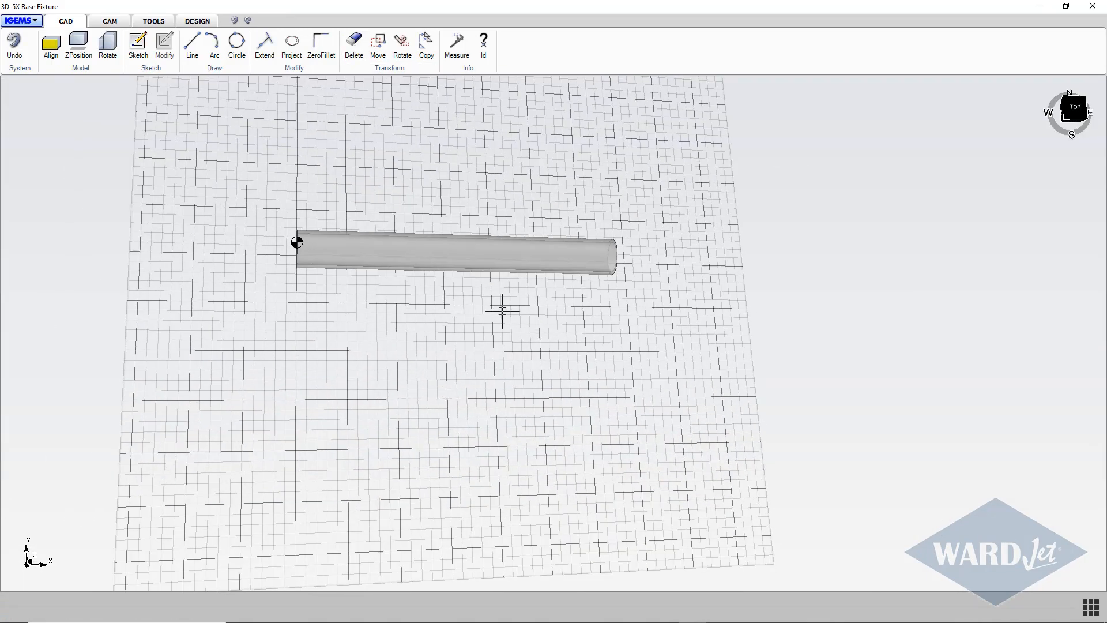
Step: Import the dog-bone outline from the 2D drawing into the 3D model, keeping the original curves
scroll(334, 210, up, 3)
scroll(327, 259, down, 2)
shift+middle_drag(326, 260, 388, 277)
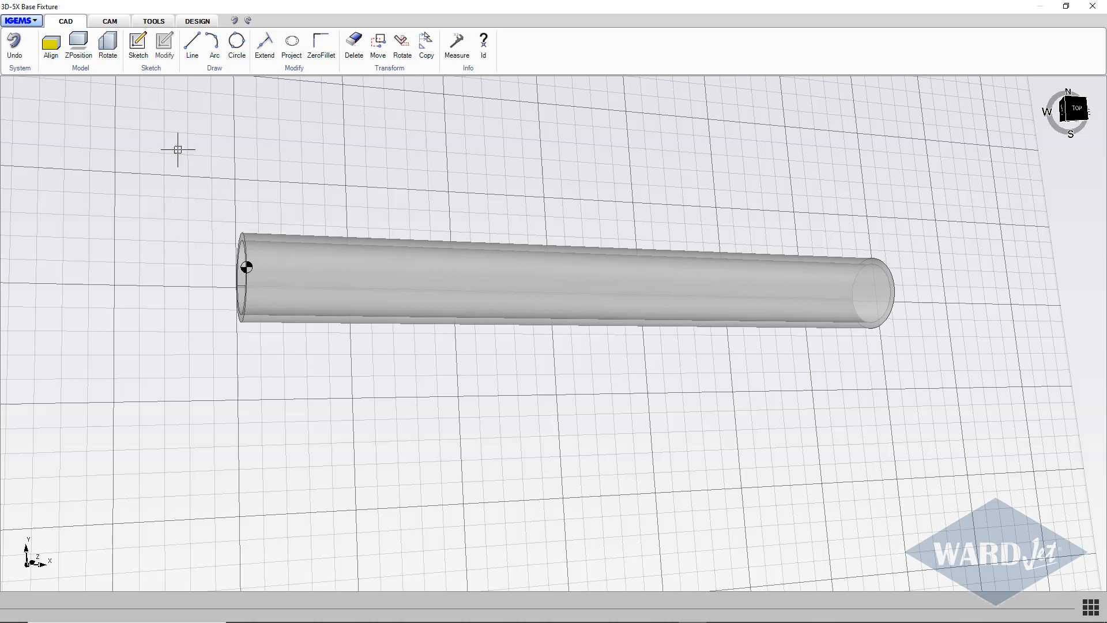
click(157, 23)
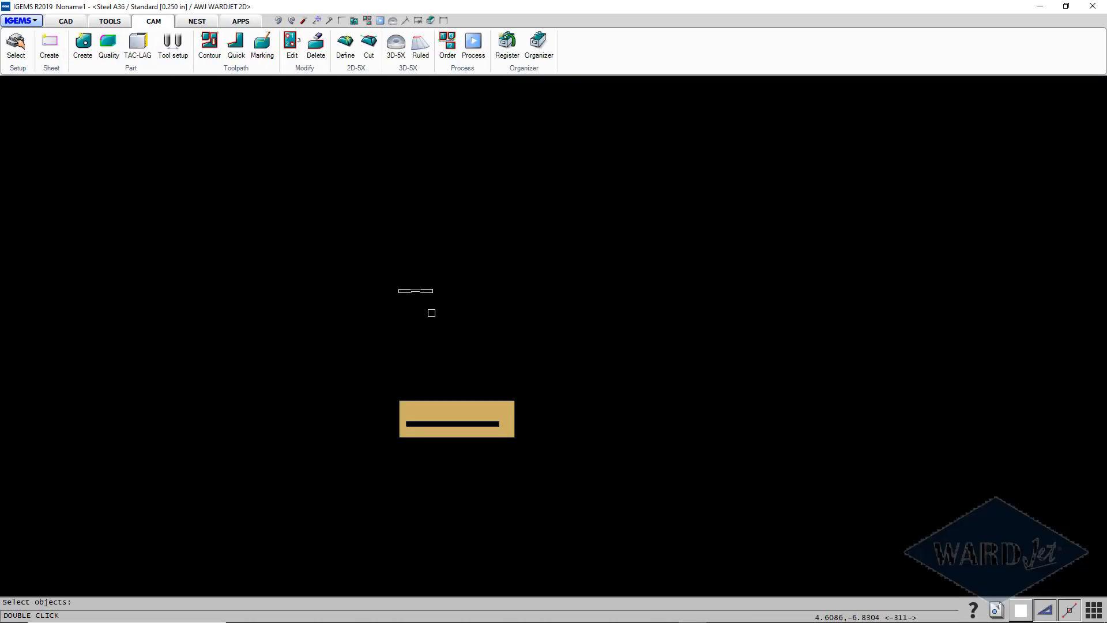
drag(376, 267, 461, 316)
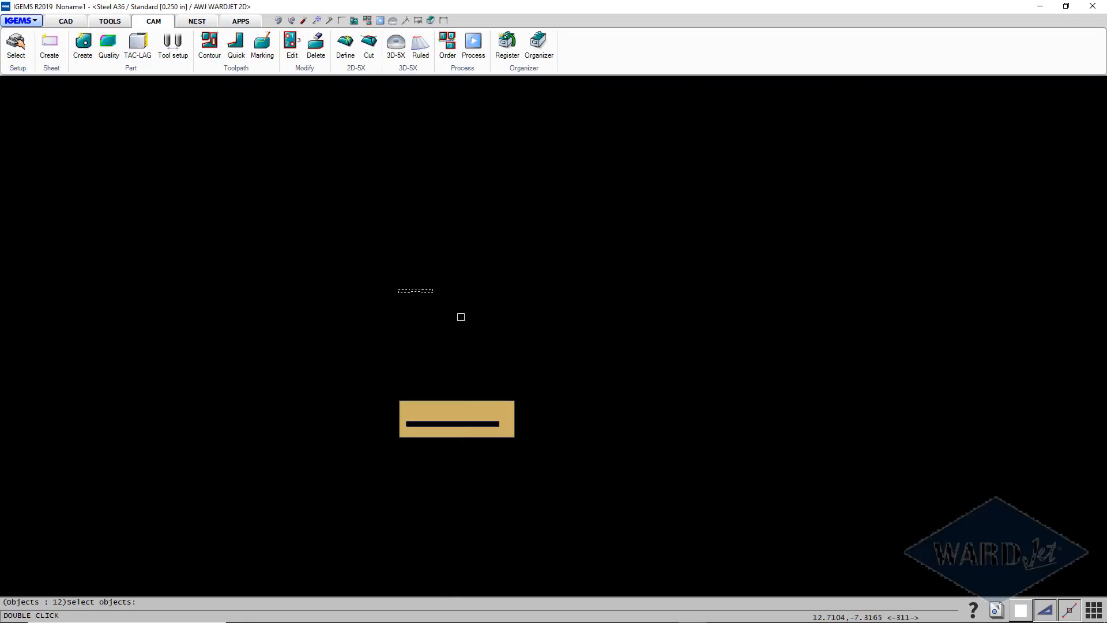
right_click(460, 317)
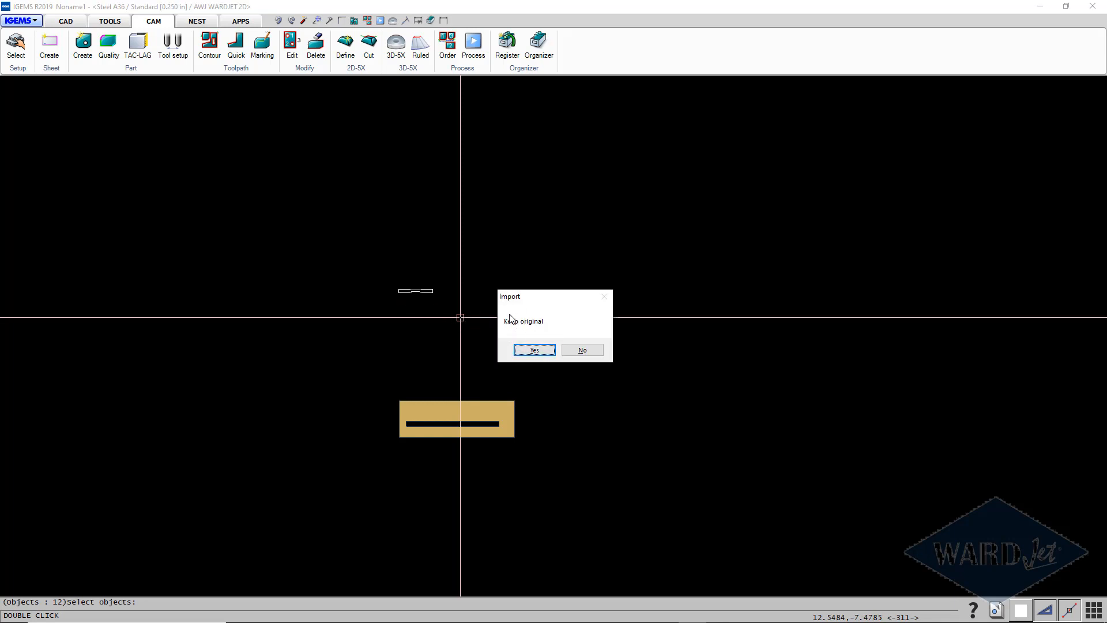
click(542, 352)
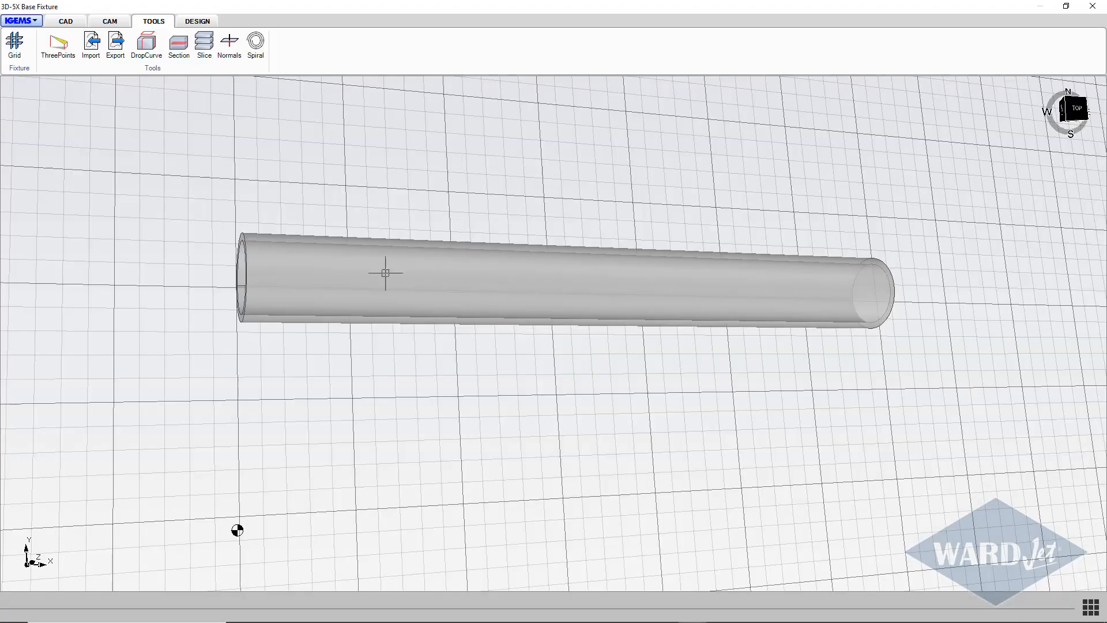
scroll(250, 153, up, 5)
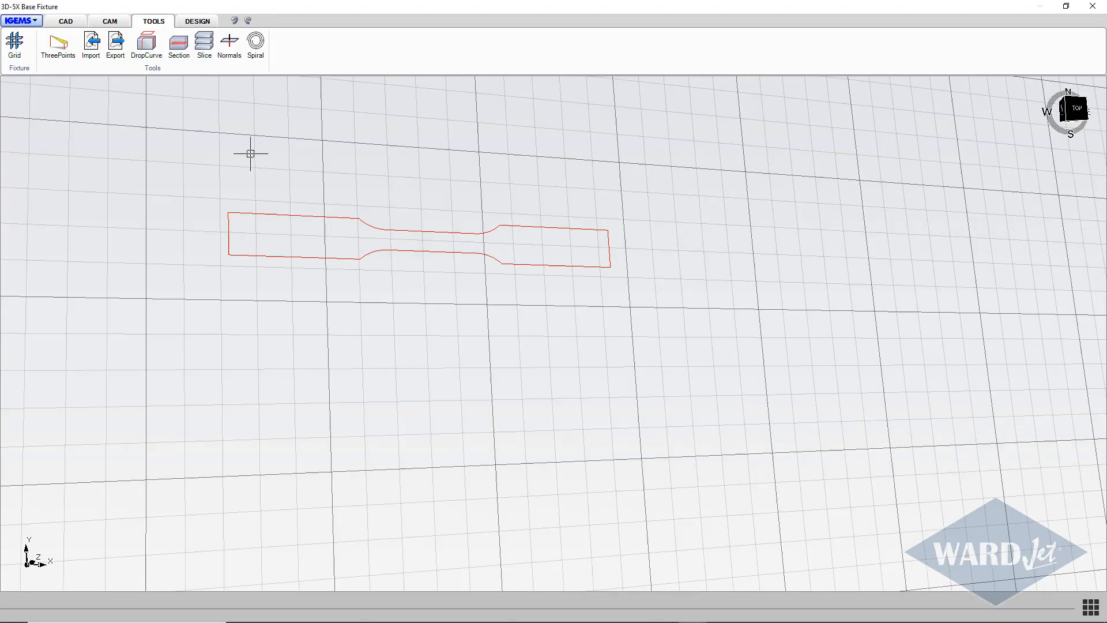
scroll(250, 154, down, 4)
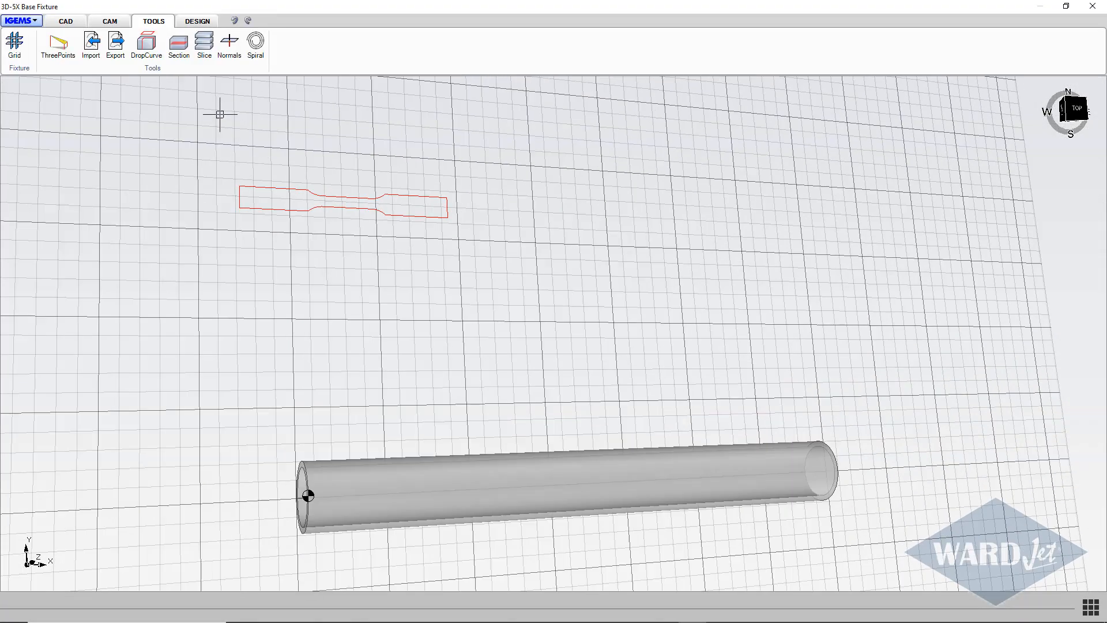
Step: Move the dog-bone outline from the midpoint of its left short edge to the upper quadrant of the tube's near end
click(76, 24)
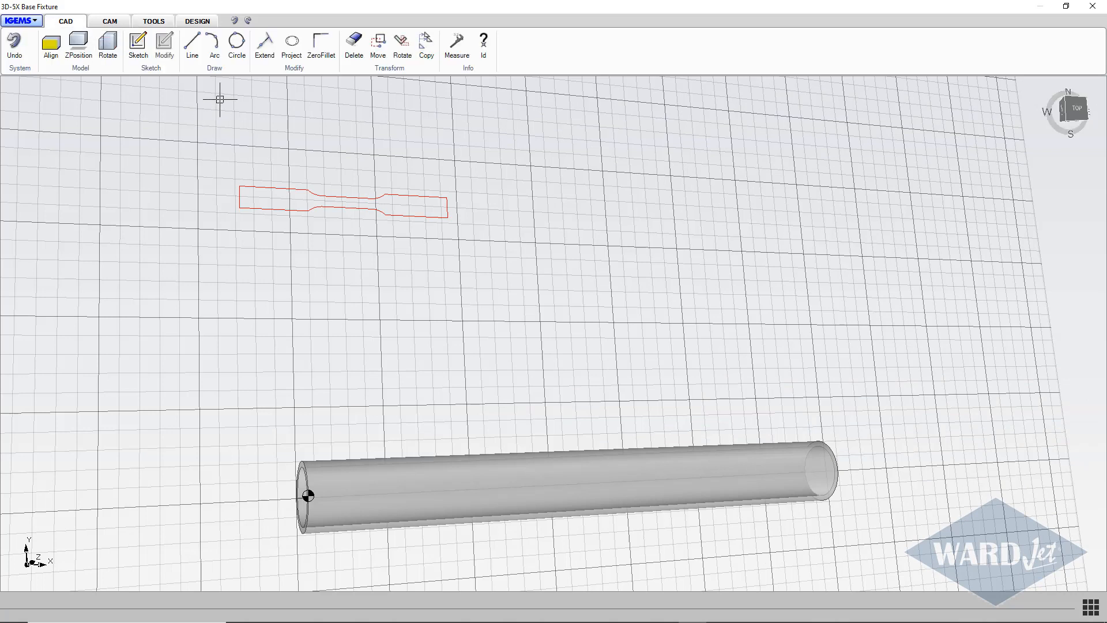
click(378, 44)
drag(206, 147, 510, 268)
right_click(266, 220)
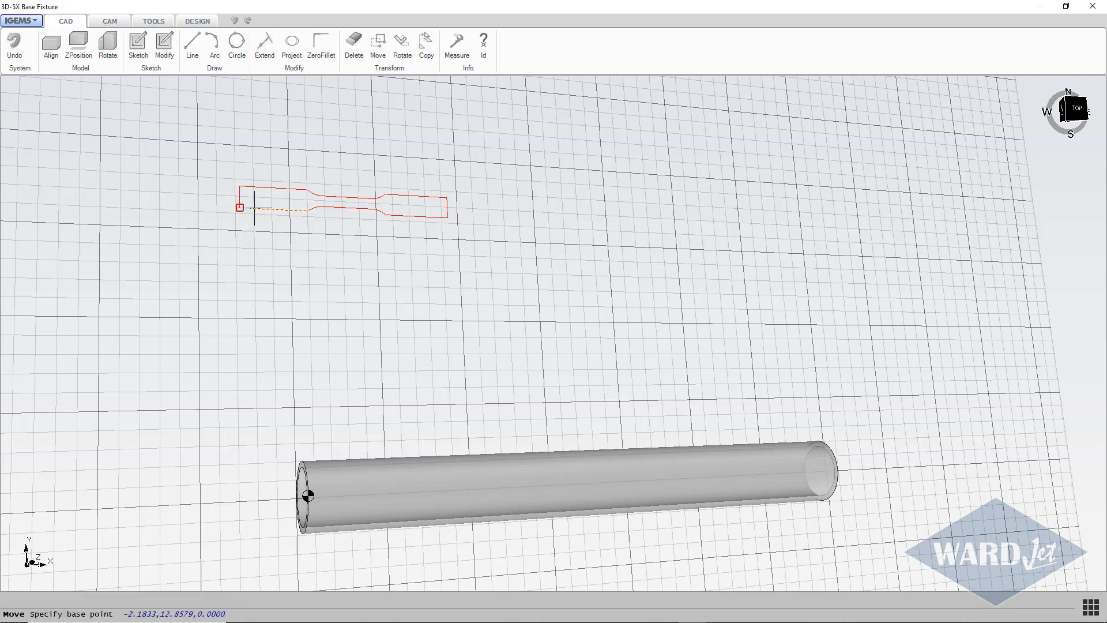
scroll(250, 205, up, 4)
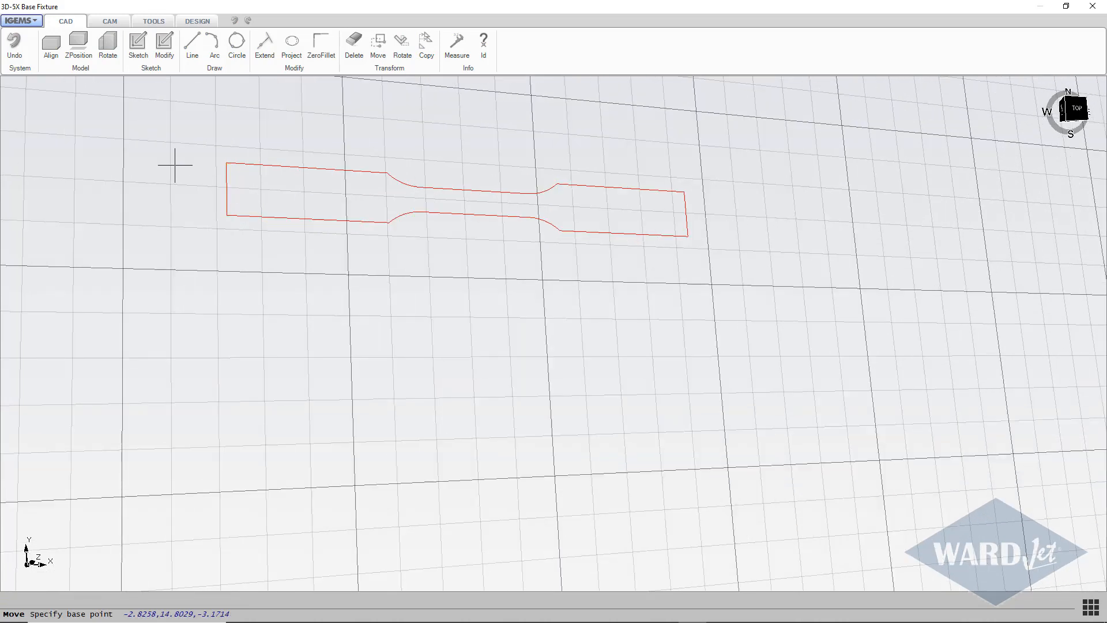
right_click(146, 164)
click(182, 222)
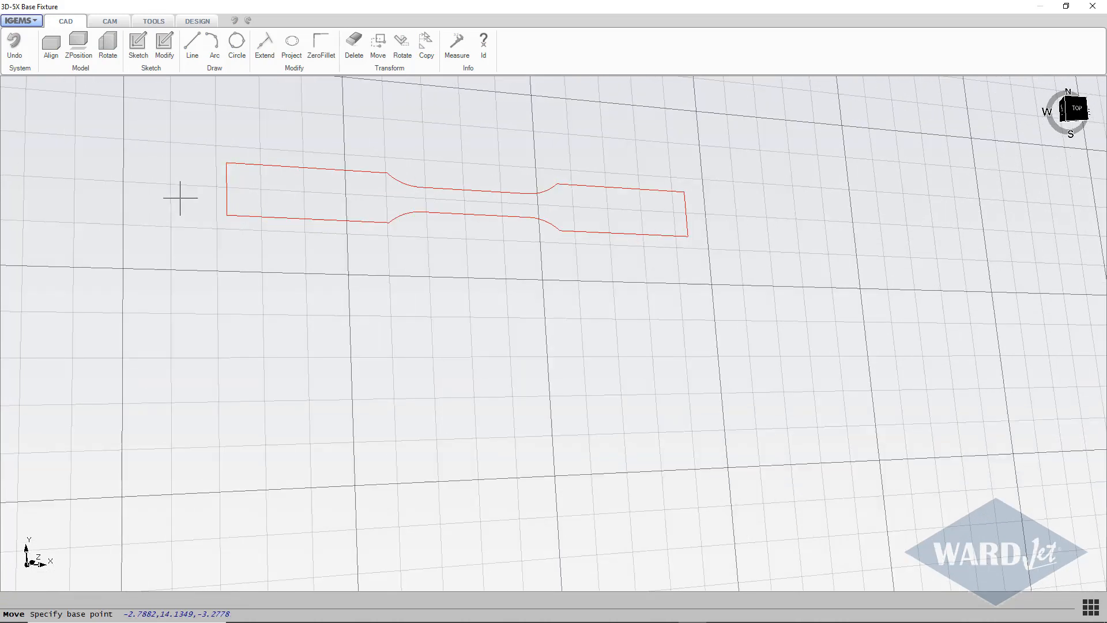
click(226, 188)
scroll(277, 234, down, 4)
scroll(285, 276, up, 4)
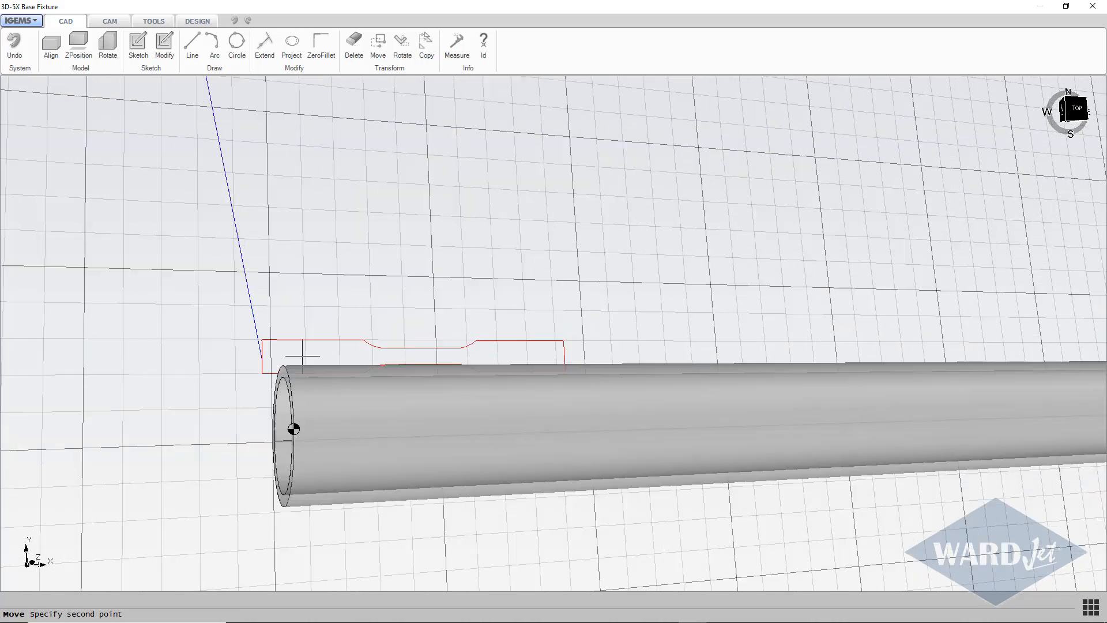
right_click(282, 276)
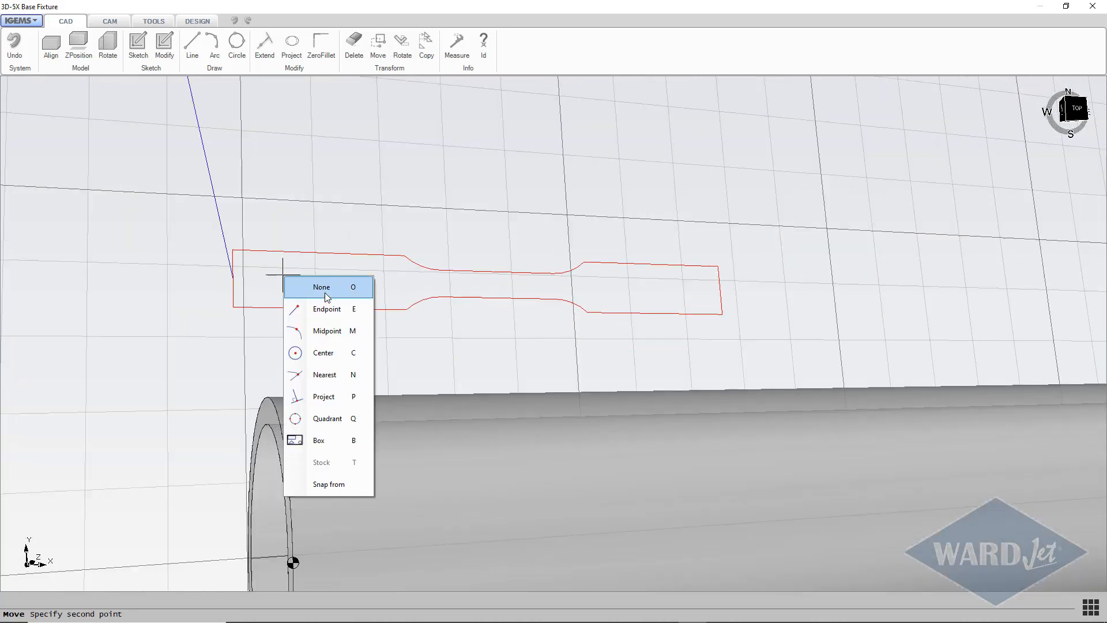
click(327, 418)
scroll(381, 461, up, 3)
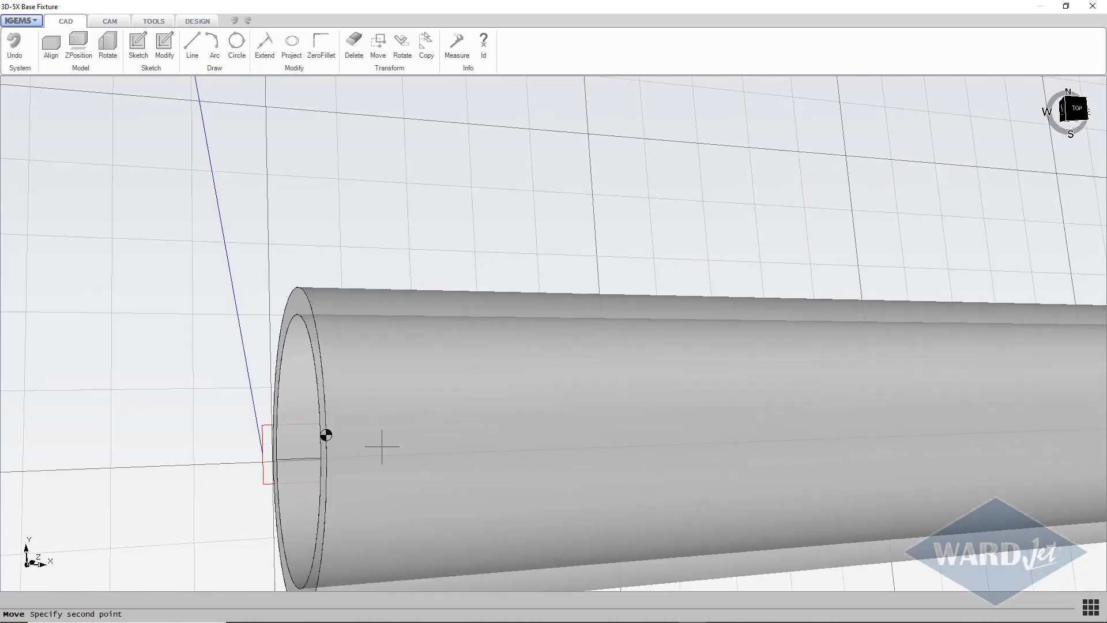
click(326, 434)
Step: Move the whole dog-bone outline along the tube by a relative offset of 1,0,0 from its far short edge
middle_drag(324, 432, 576, 441)
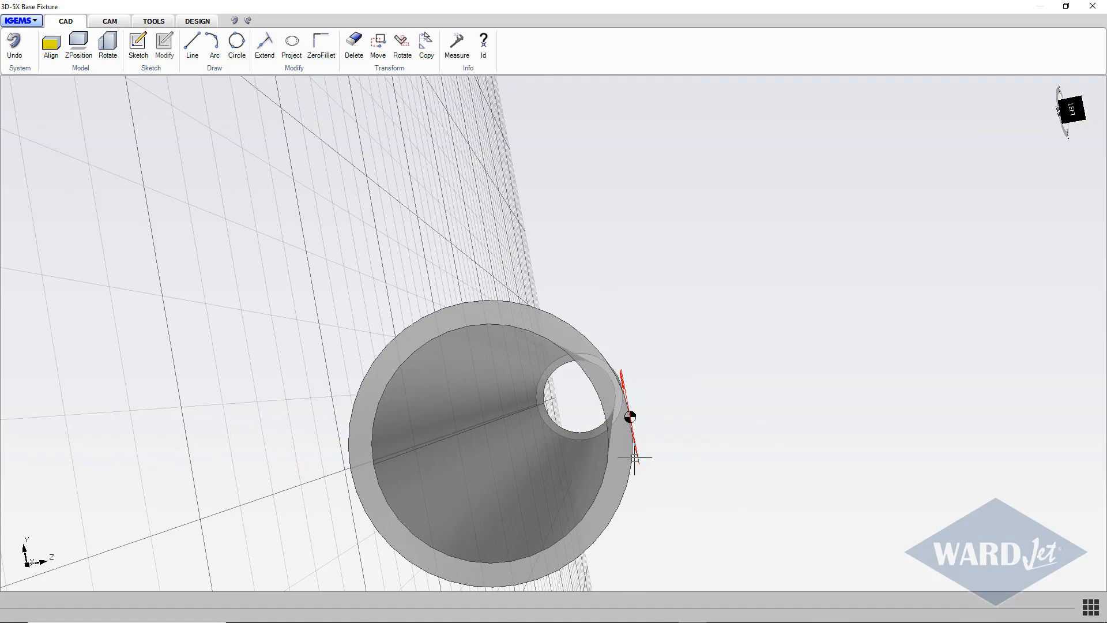
middle_drag(626, 403, 194, 345)
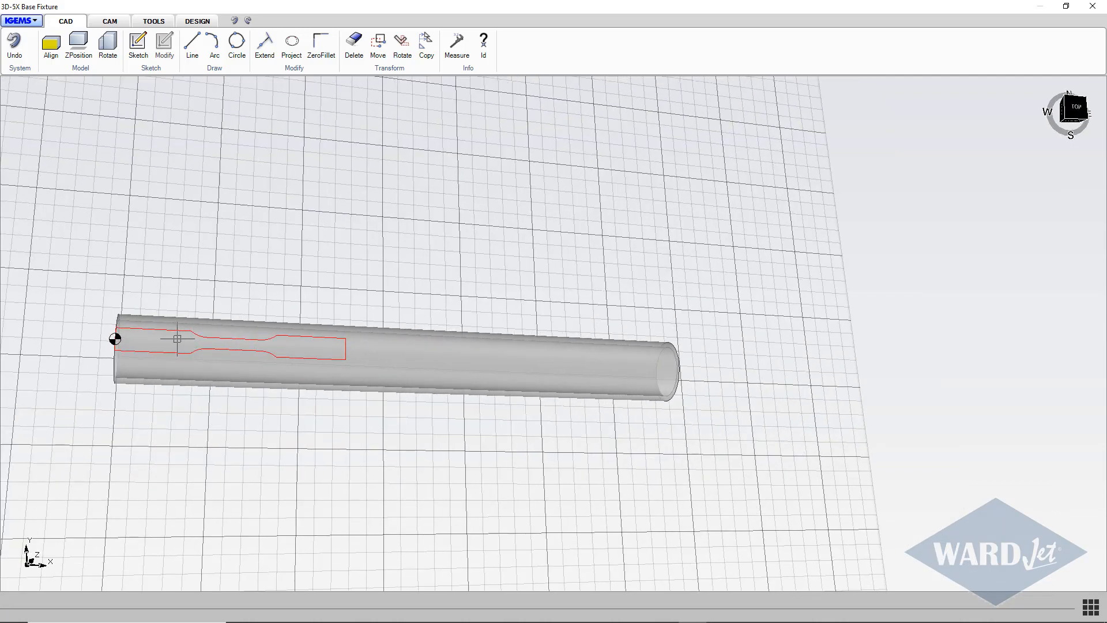
click(377, 46)
drag(67, 272, 384, 452)
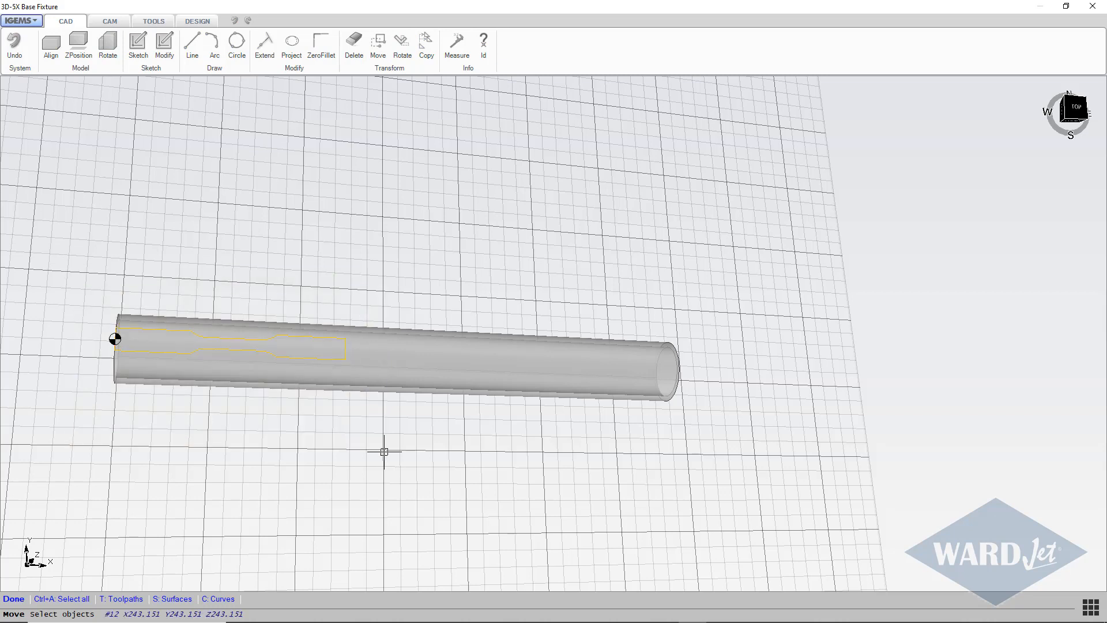
key(Return)
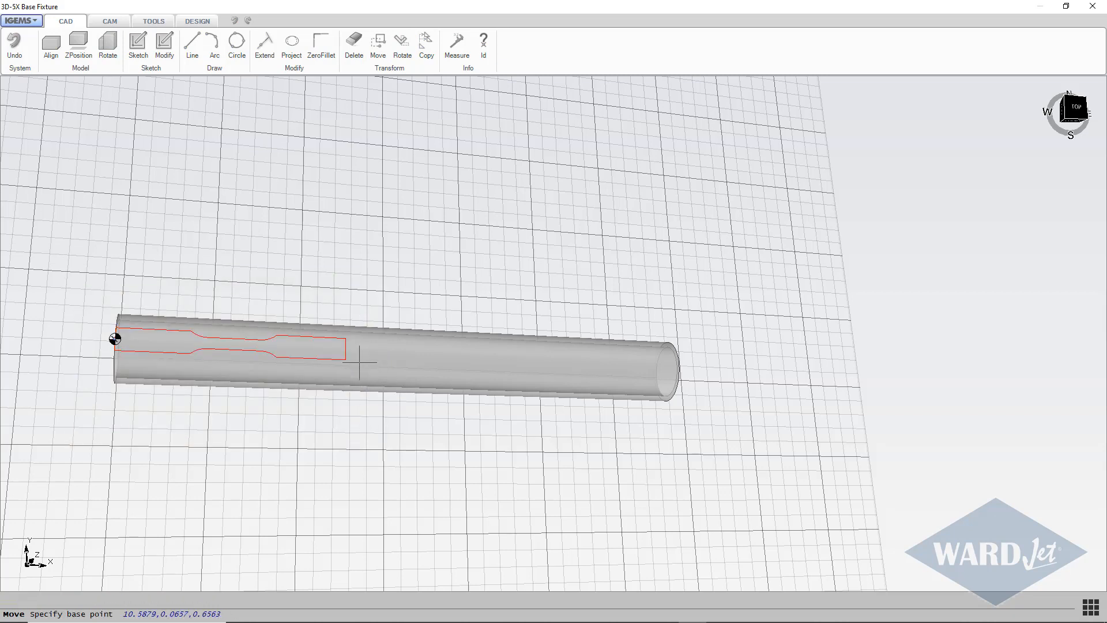
click(345, 350)
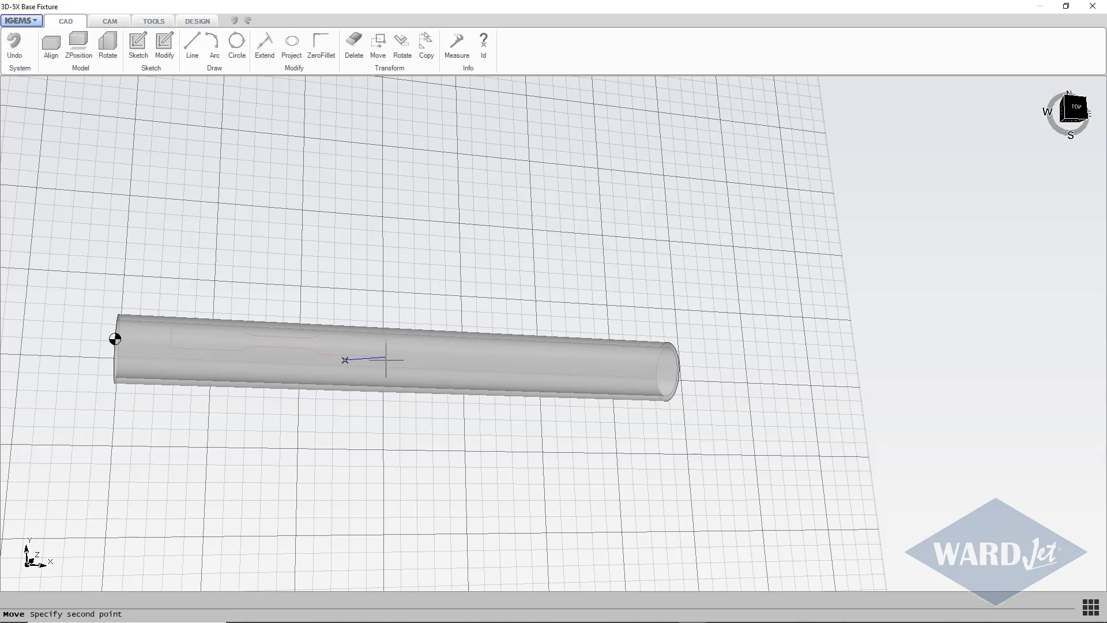
text(1,0,0)
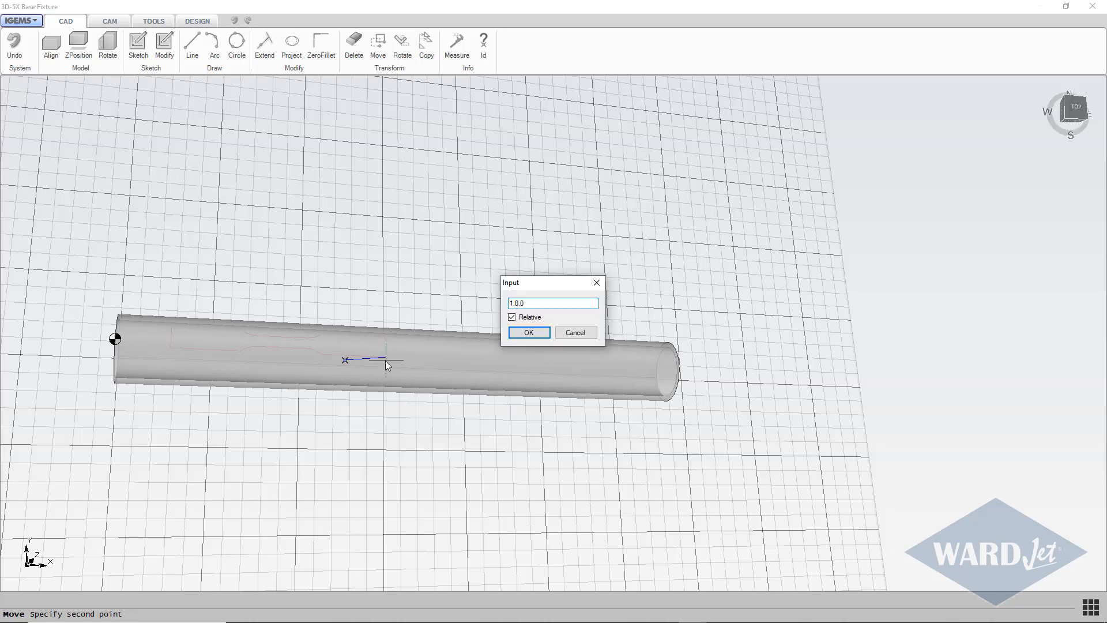
click(517, 334)
Step: Start a Drop Curve operation and select every line and arc of the dog-bone outline as the curves to drop
scroll(275, 366, up, 2)
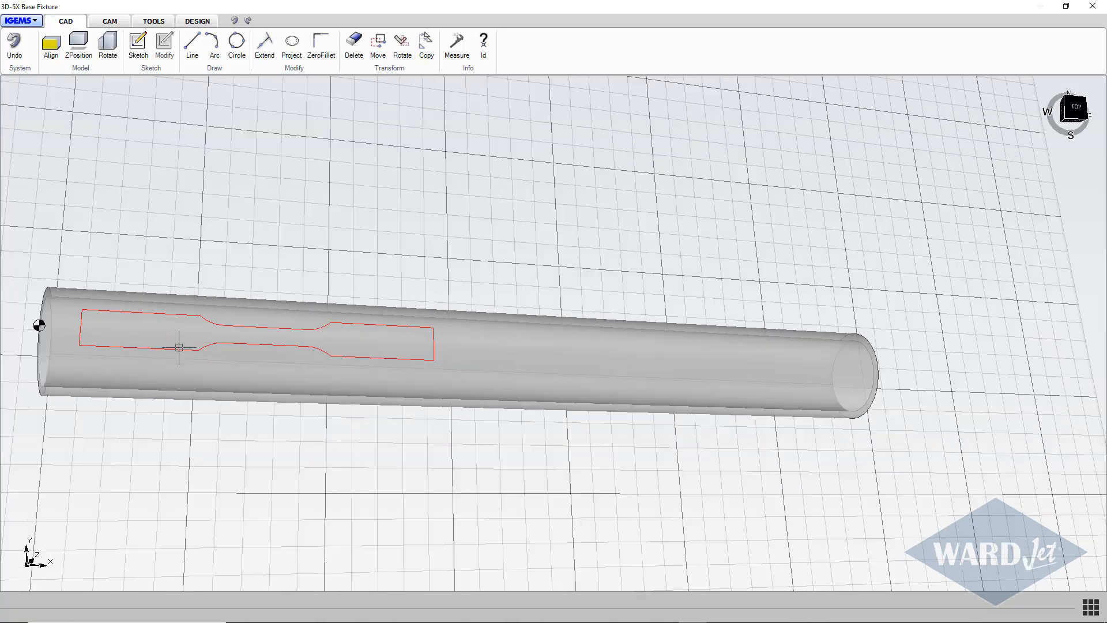
scroll(178, 348, down, 2)
middle_drag(178, 348, 253, 355)
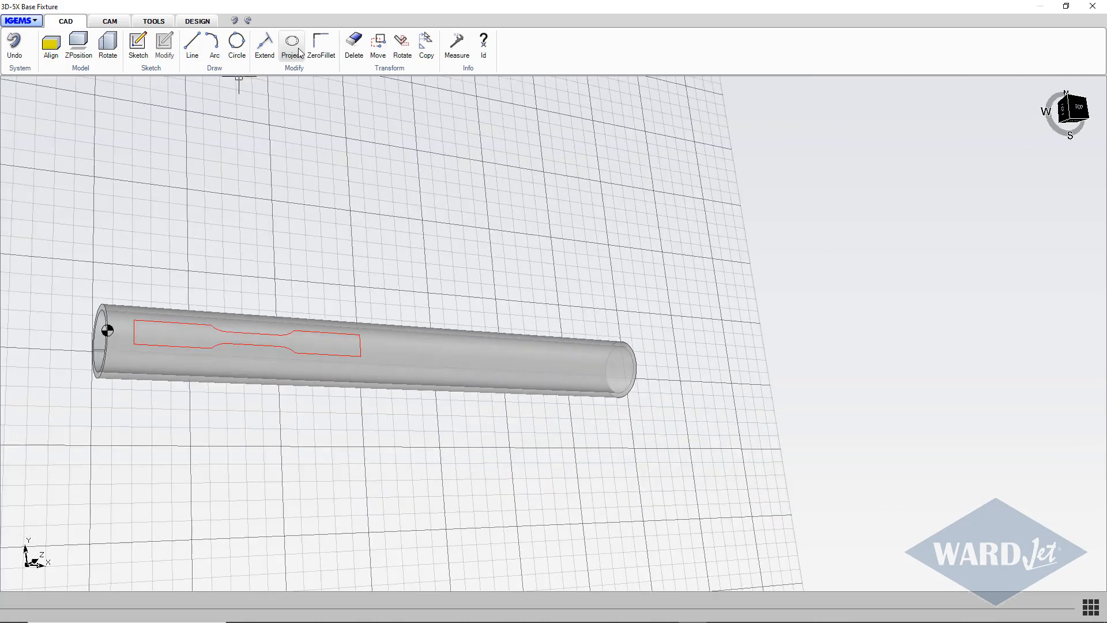
click(112, 22)
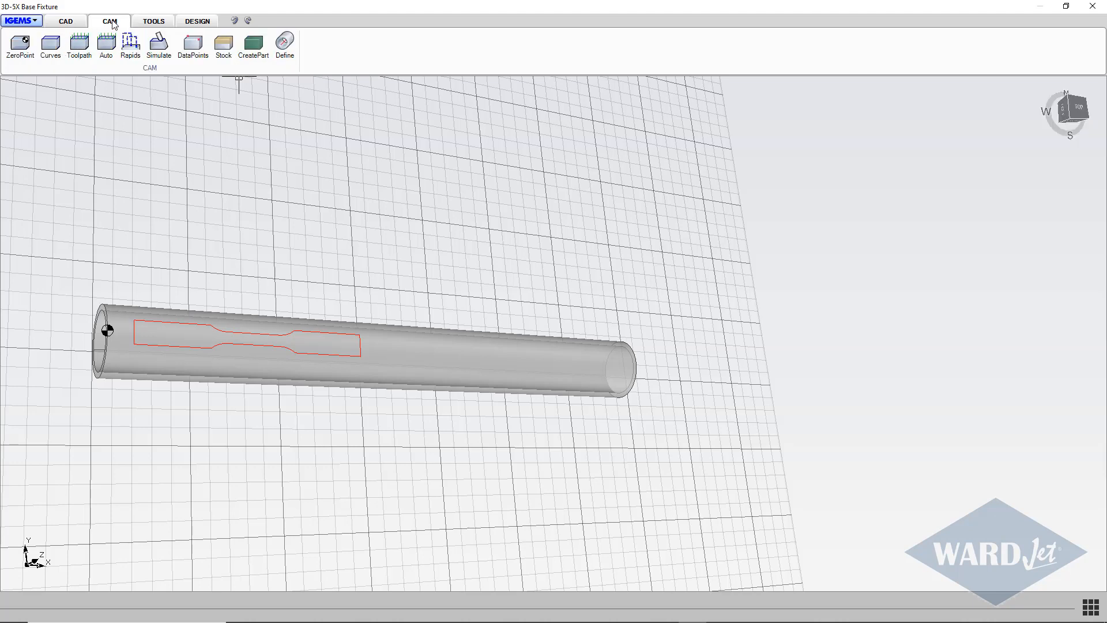
click(148, 23)
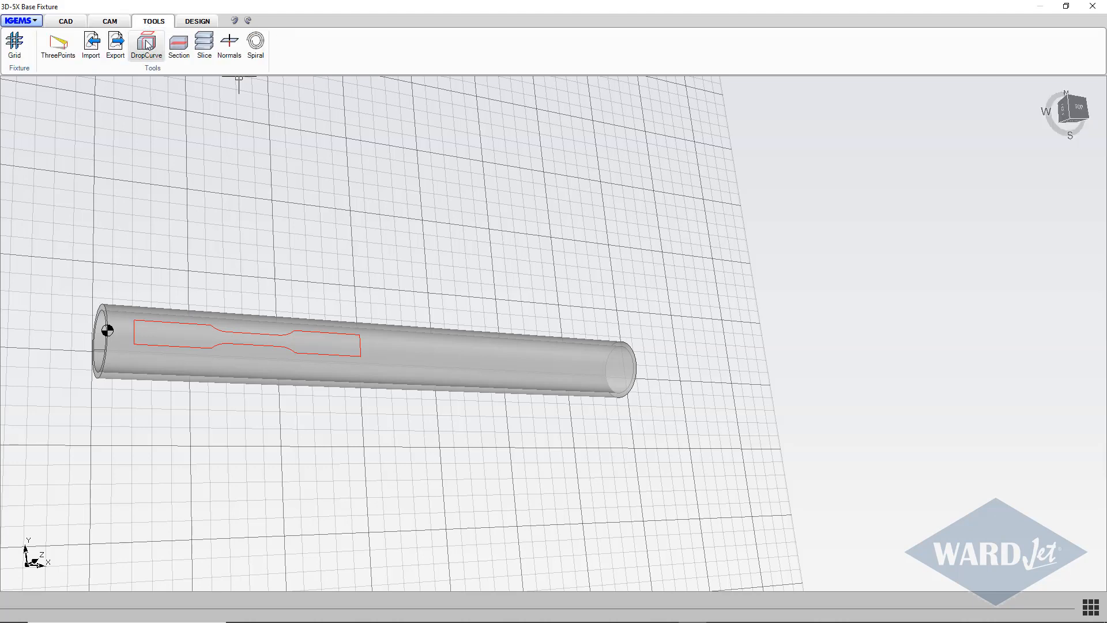
click(148, 44)
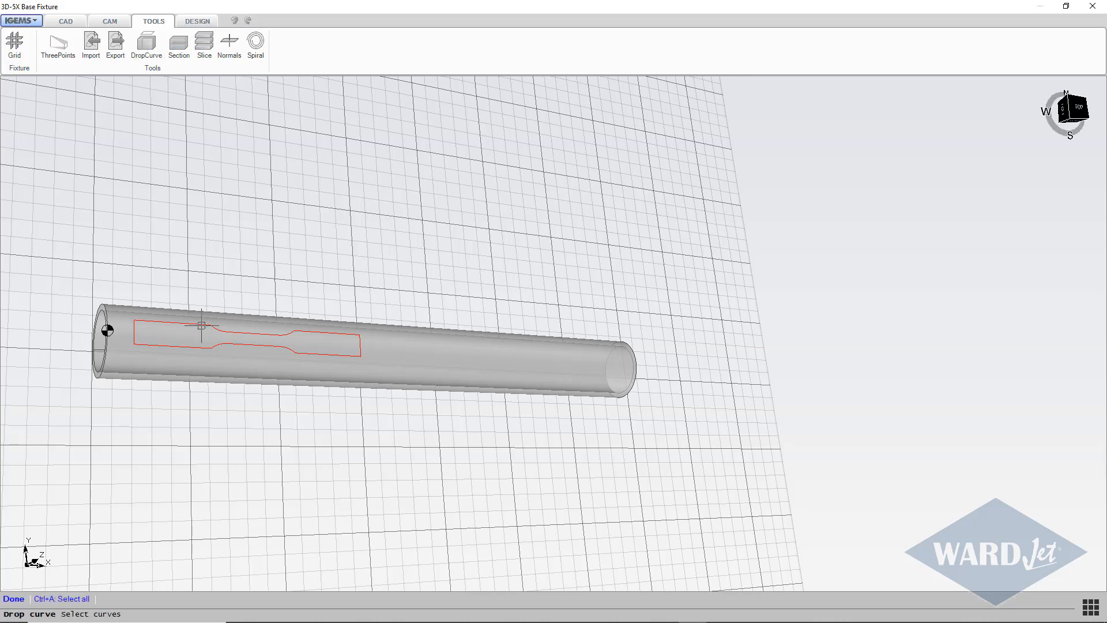
click(202, 325)
click(217, 329)
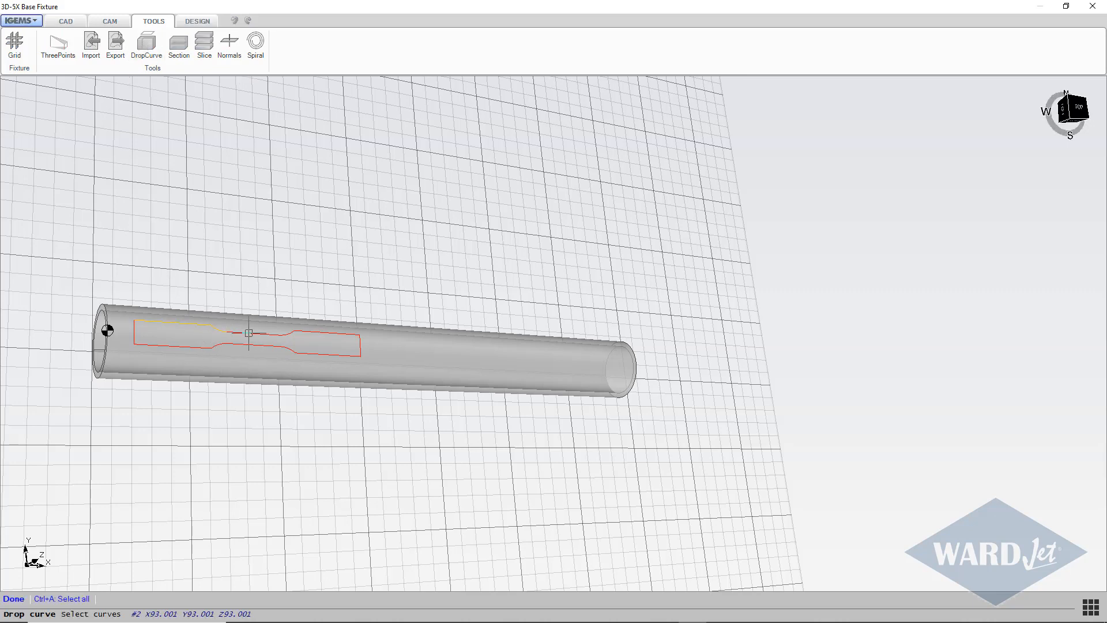
click(254, 333)
scroll(287, 334, up, 3)
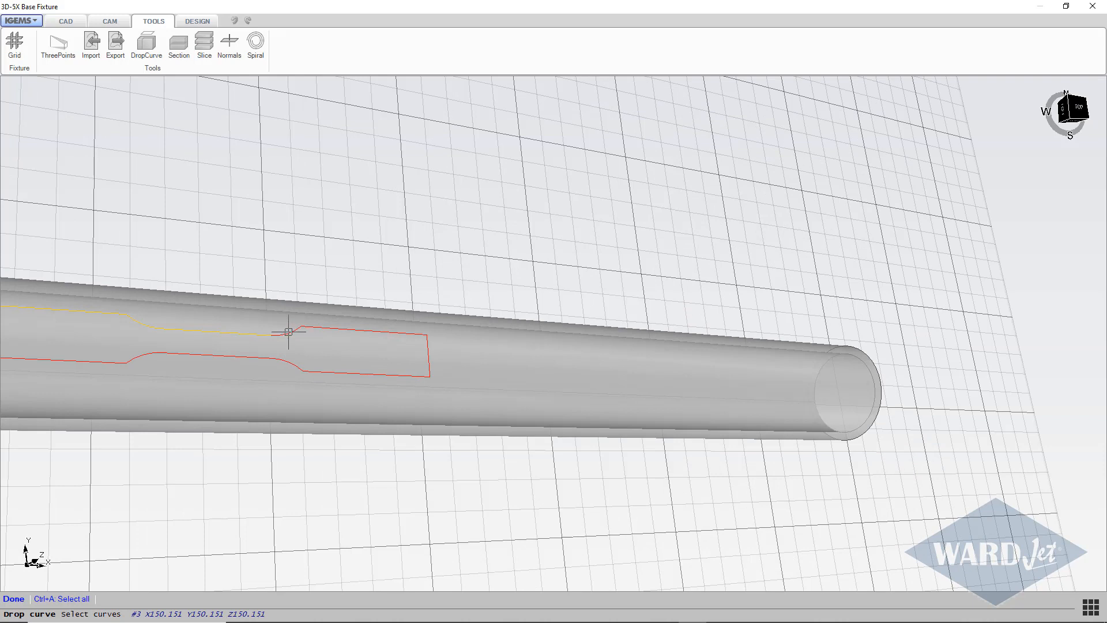
click(301, 327)
click(307, 326)
click(427, 372)
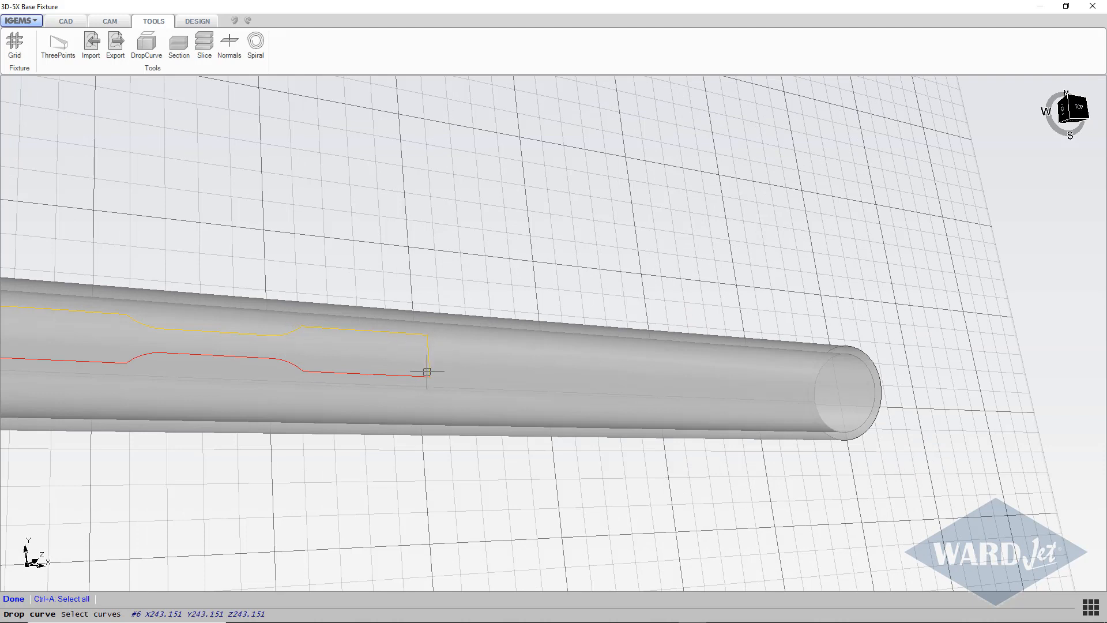
click(369, 374)
click(299, 365)
click(265, 361)
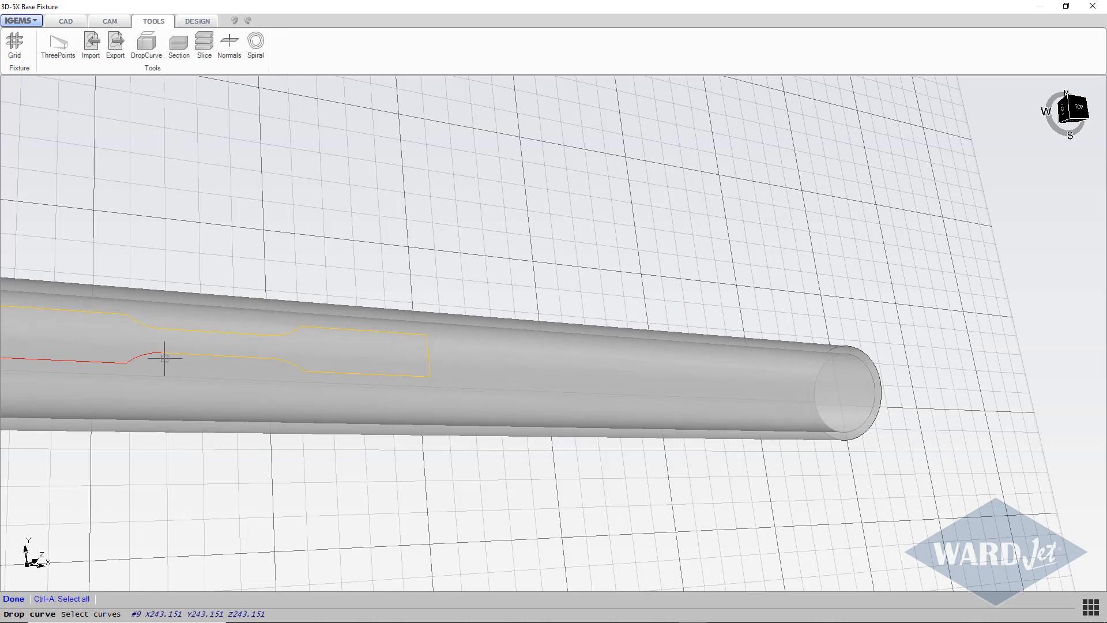
click(144, 355)
click(120, 363)
middle_drag(121, 363, 375, 373)
click(274, 348)
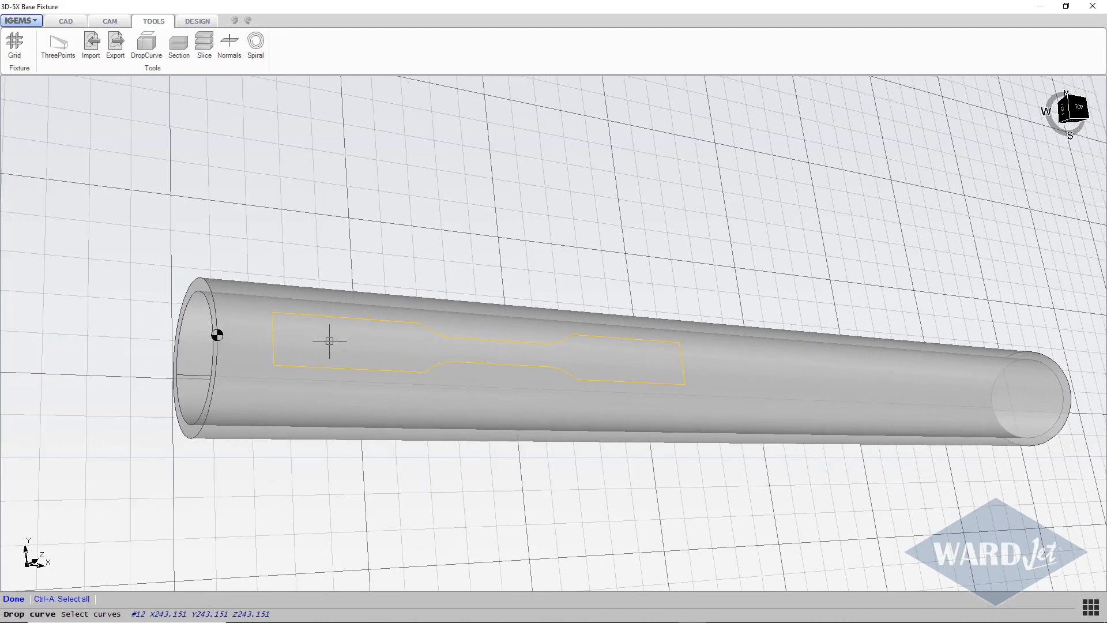
right_click(330, 341)
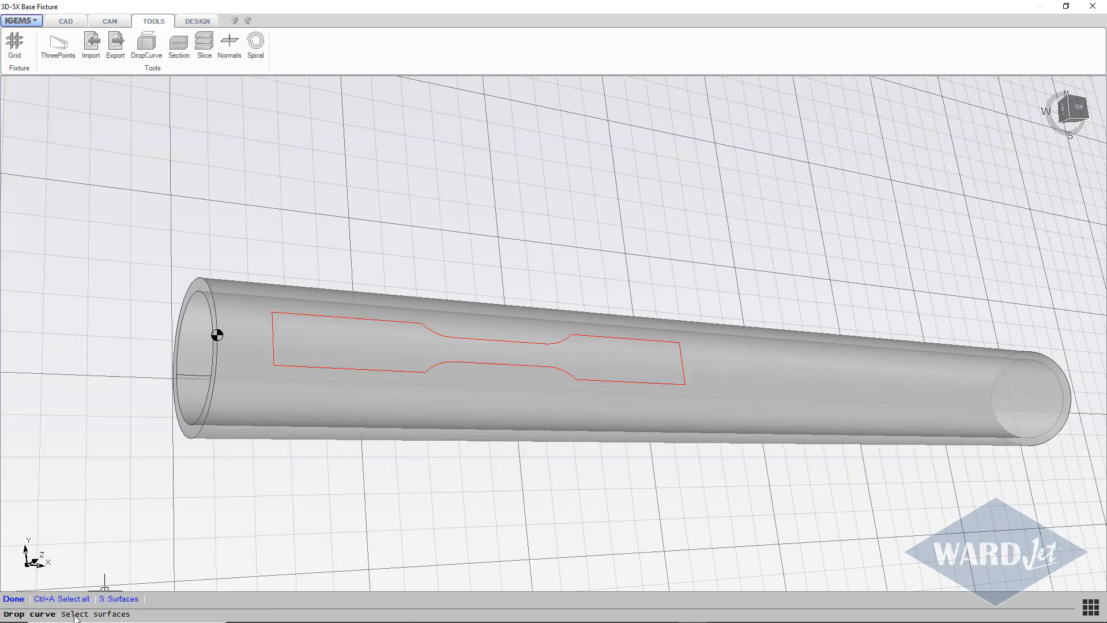
Step: Drop the selected dog-bone curves onto the tube, using the Straight direction and the surface method
click(241, 384)
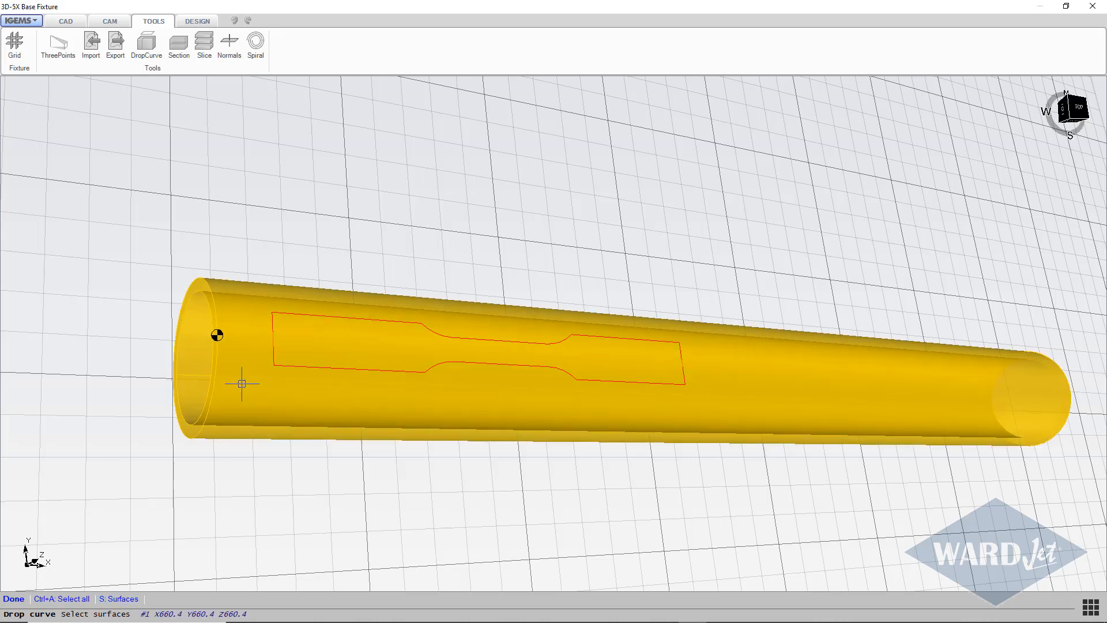
right_click(173, 503)
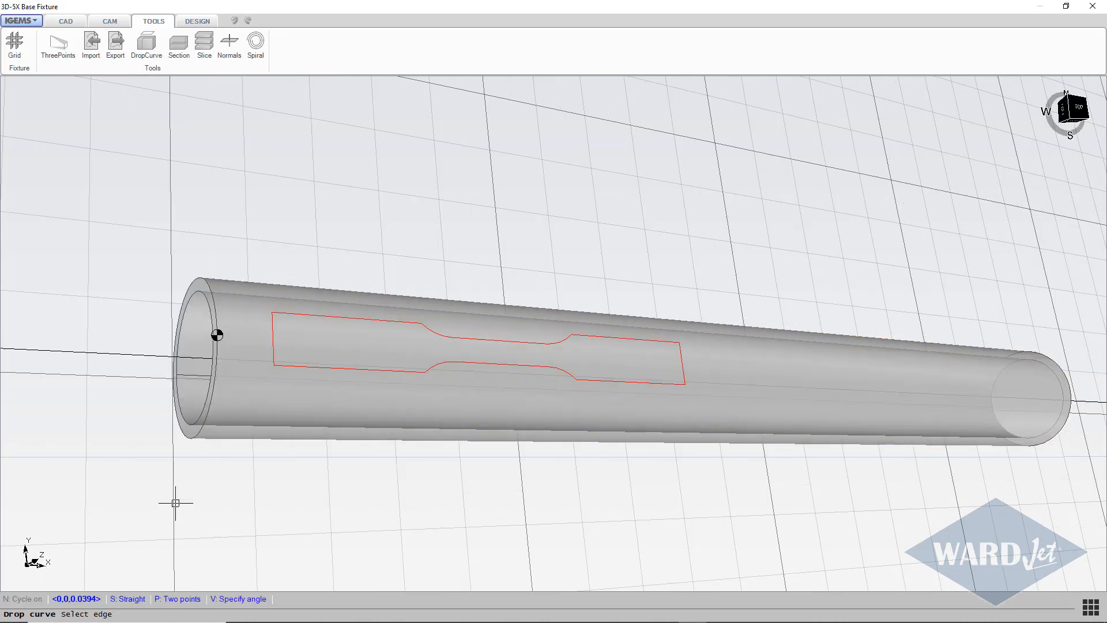
click(127, 599)
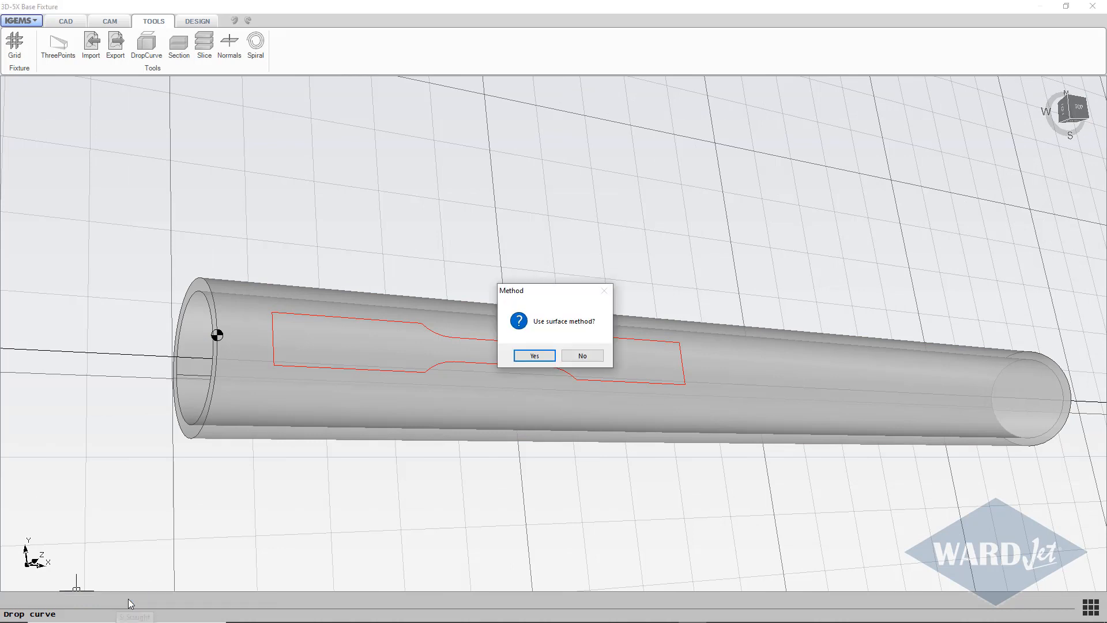
click(534, 355)
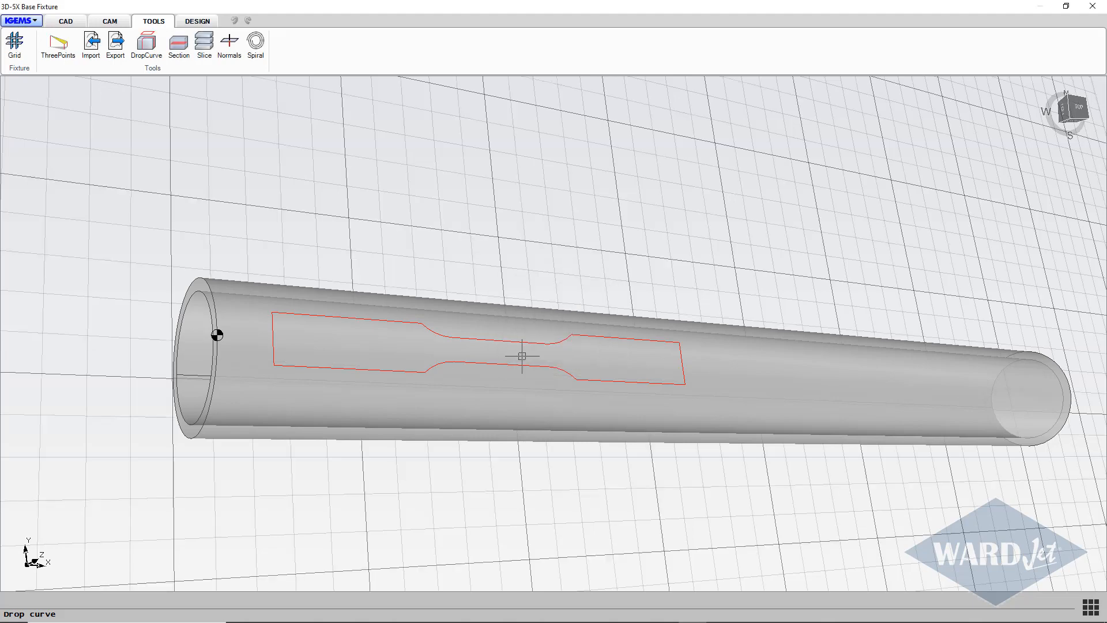
Step: Examine the dropped dog-bone outlines on the tube's inner and outer walls from the end and the side
scroll(322, 359, up, 2)
middle_drag(311, 356, 540, 368)
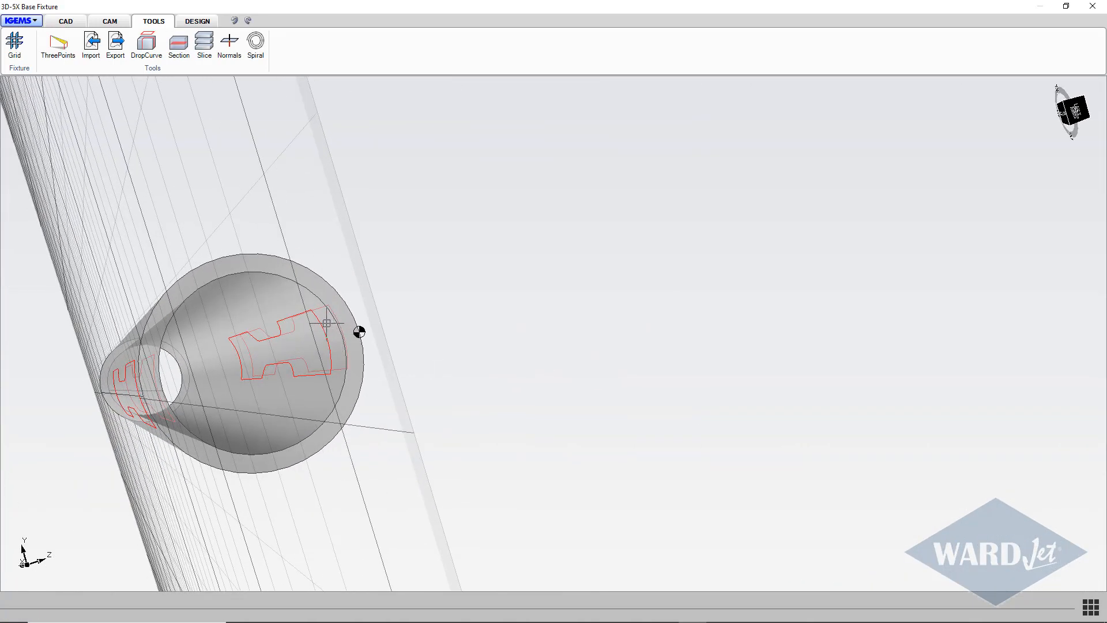
scroll(331, 316, up, 2)
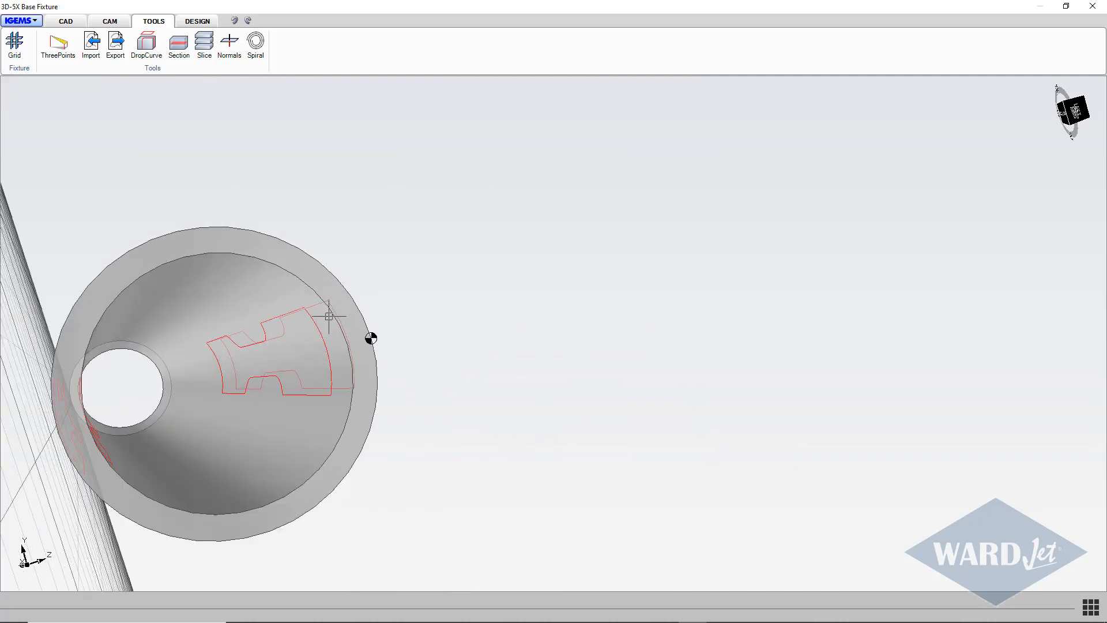
scroll(330, 315, down, 2)
middle_drag(330, 315, 310, 328)
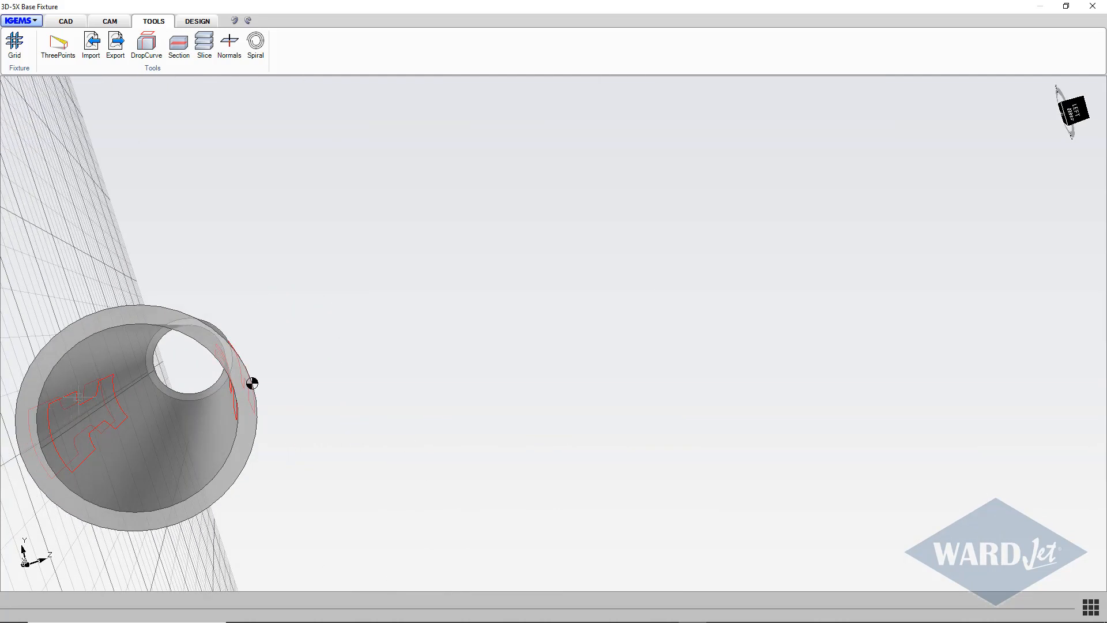
scroll(66, 418, up, 2)
scroll(67, 418, down, 2)
middle_drag(67, 419, 17, 433)
scroll(193, 370, up, 2)
scroll(254, 315, down, 2)
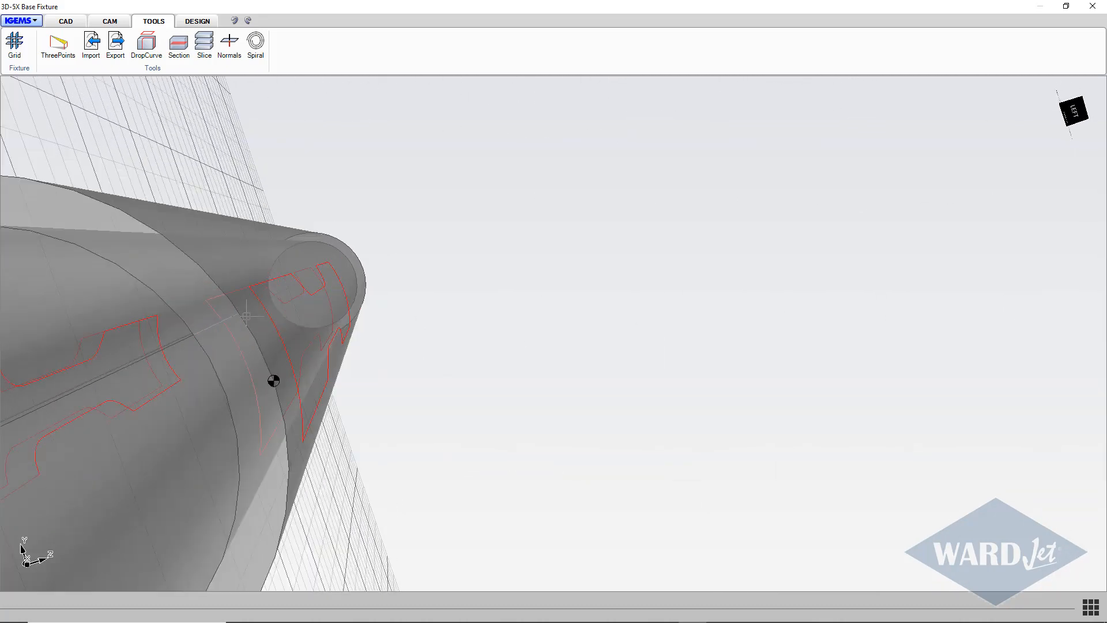
middle_drag(264, 322, 200, 324)
scroll(363, 289, up, 2)
scroll(363, 288, down, 1)
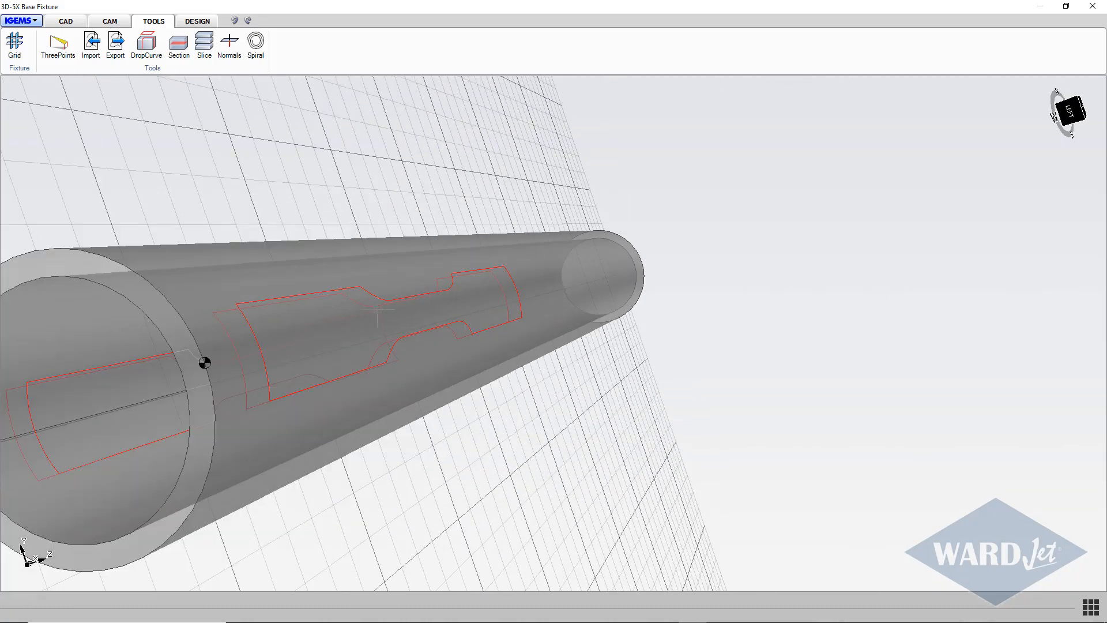
middle_drag(375, 297, 344, 297)
scroll(344, 297, down, 2)
middle_drag(442, 297, 439, 334)
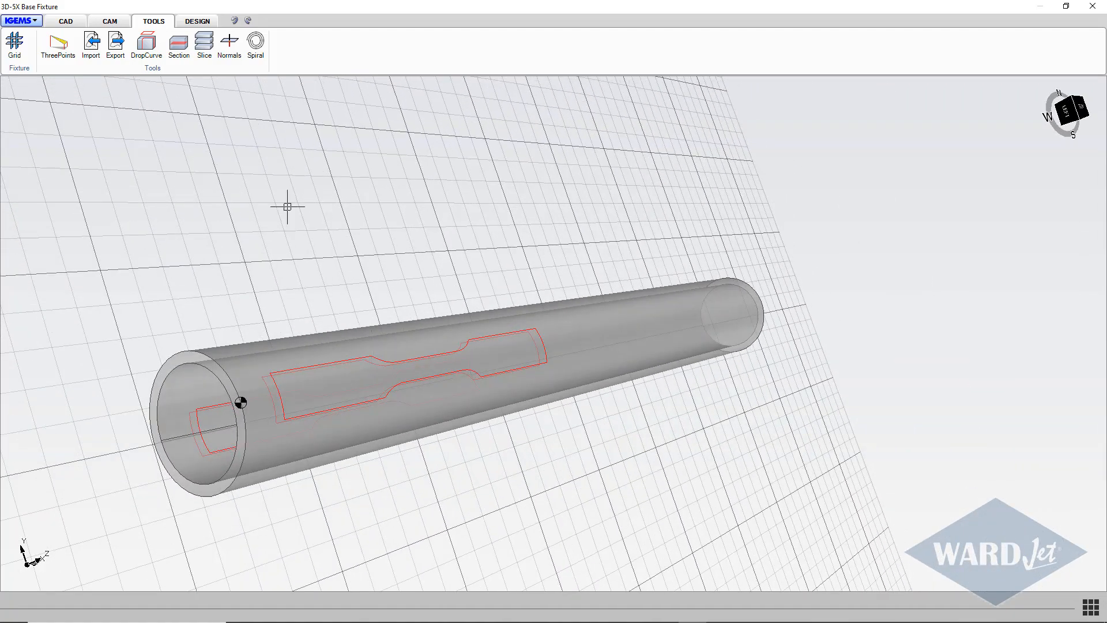
Step: Create a closed cutting curve by picking the chained edges of the dog-bone outline on the tube's upper outer surface
click(112, 25)
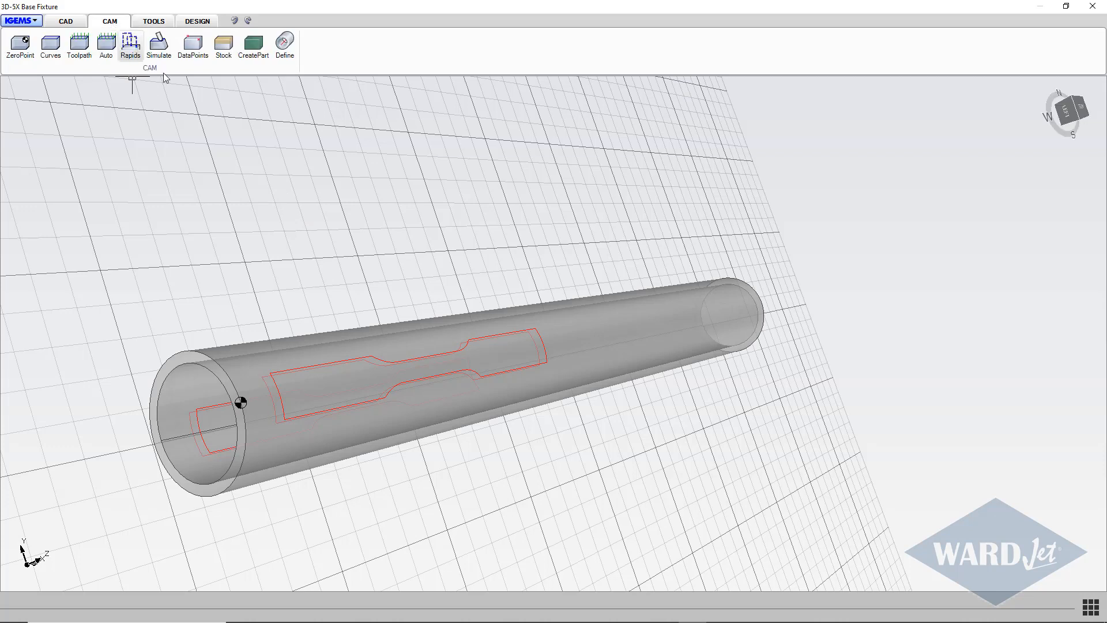
click(50, 50)
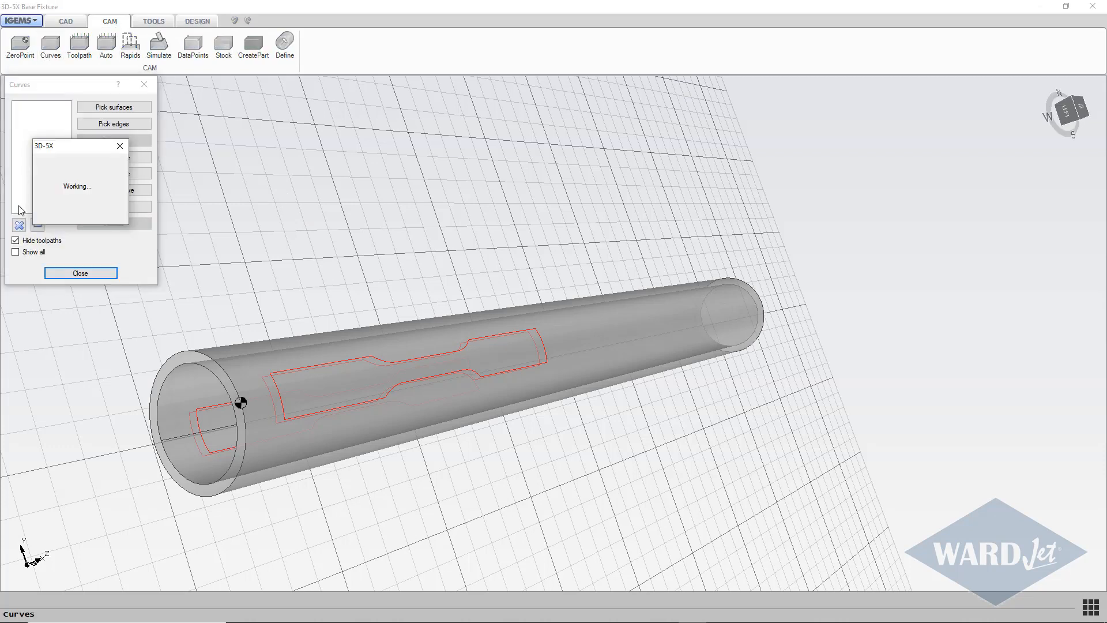
click(113, 124)
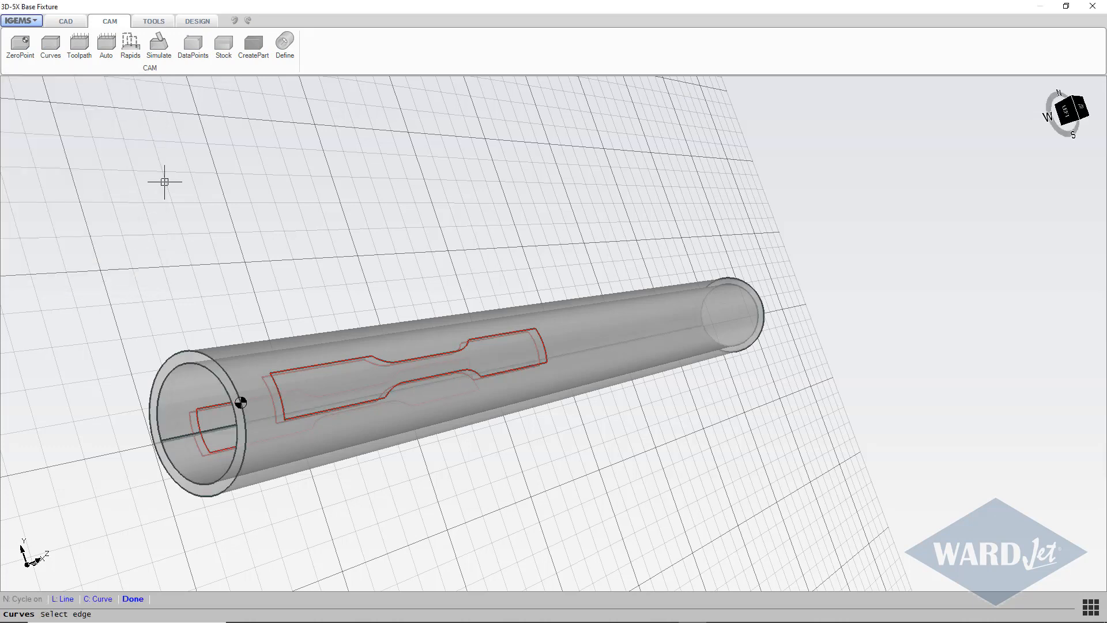
click(283, 368)
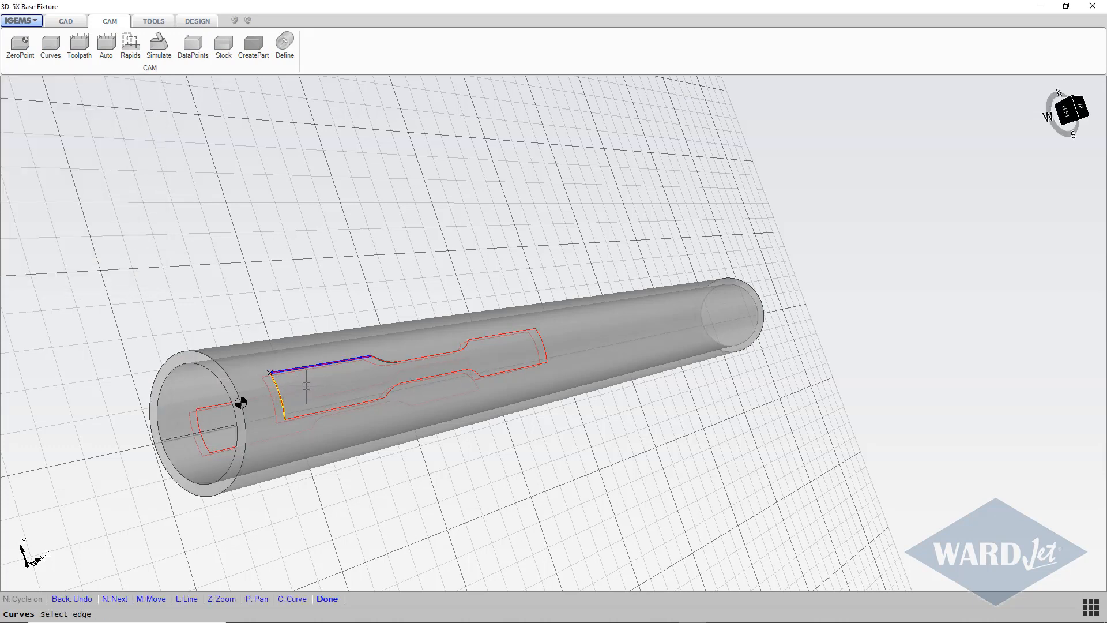
click(310, 430)
click(119, 599)
click(119, 599)
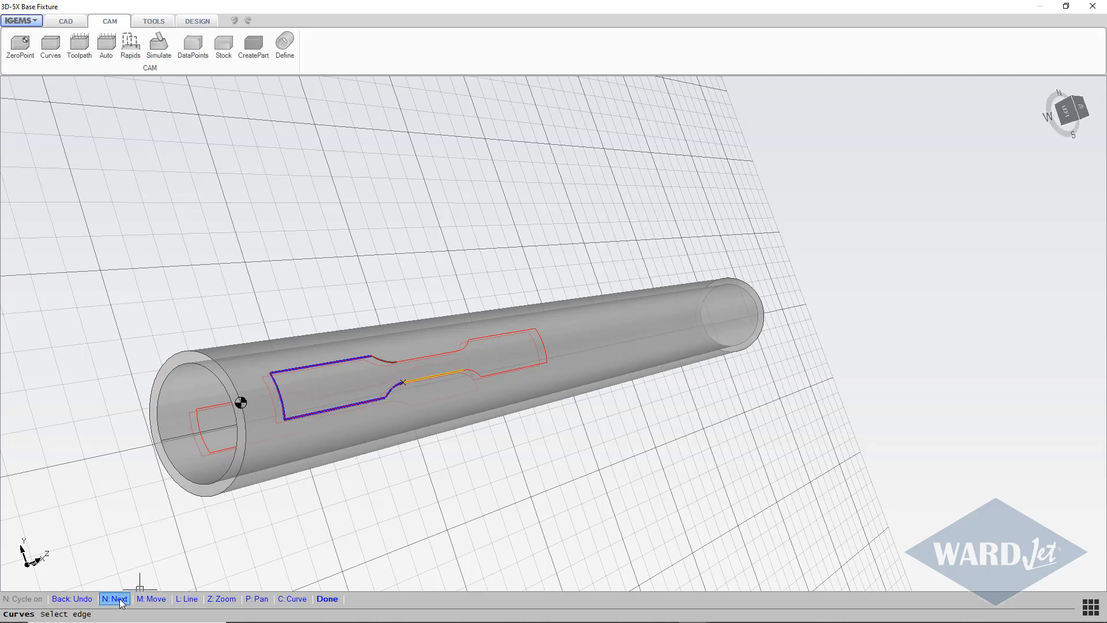
click(118, 599)
click(119, 599)
click(118, 599)
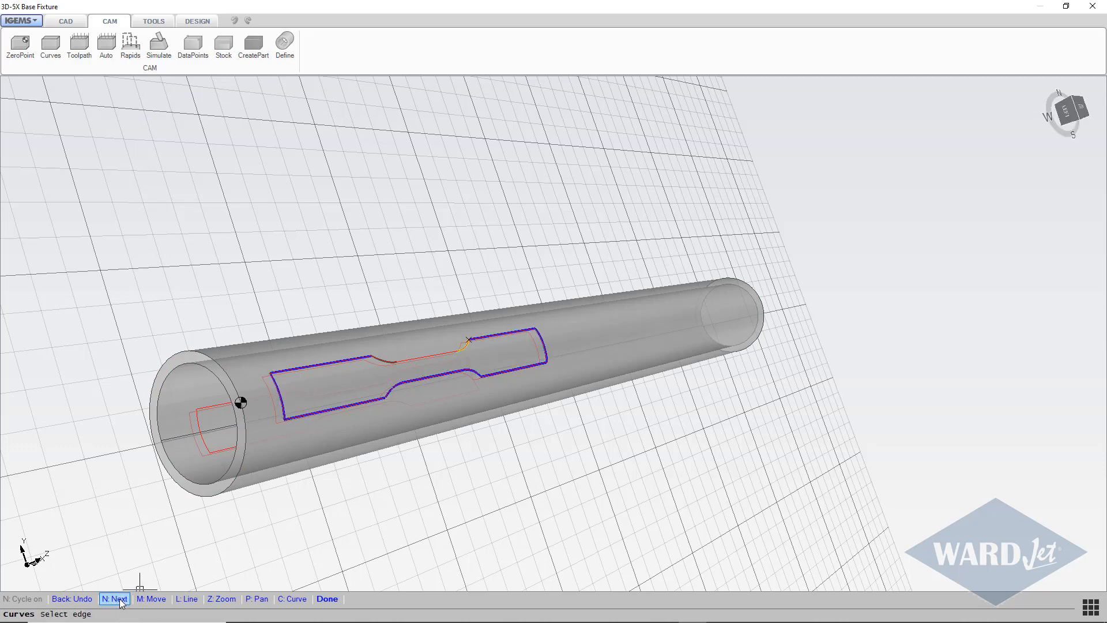
click(118, 600)
click(118, 599)
click(118, 599)
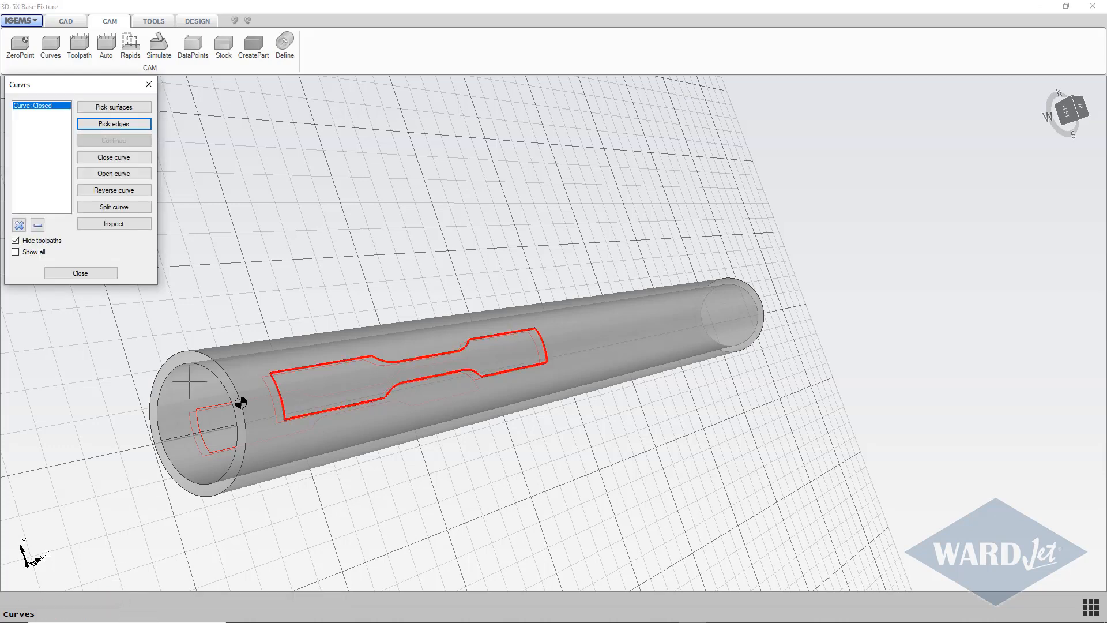
Step: Create a second closed cutting curve from the chained edges of the dog-bone outline on the tube's upper inner wall
click(114, 124)
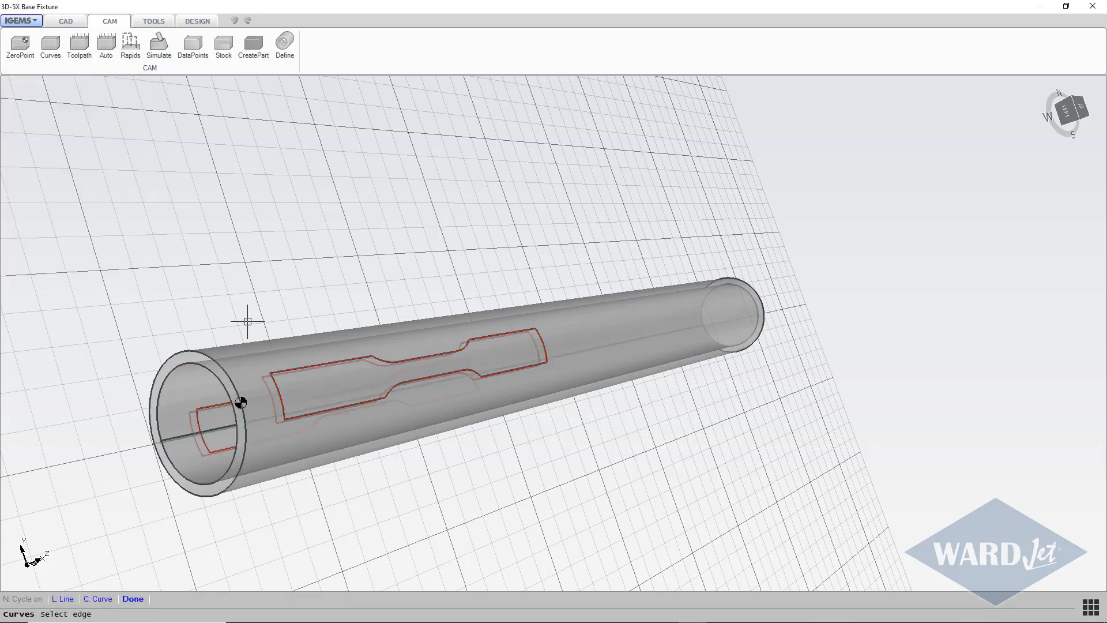
middle_drag(261, 383, 426, 384)
scroll(398, 372, up, 3)
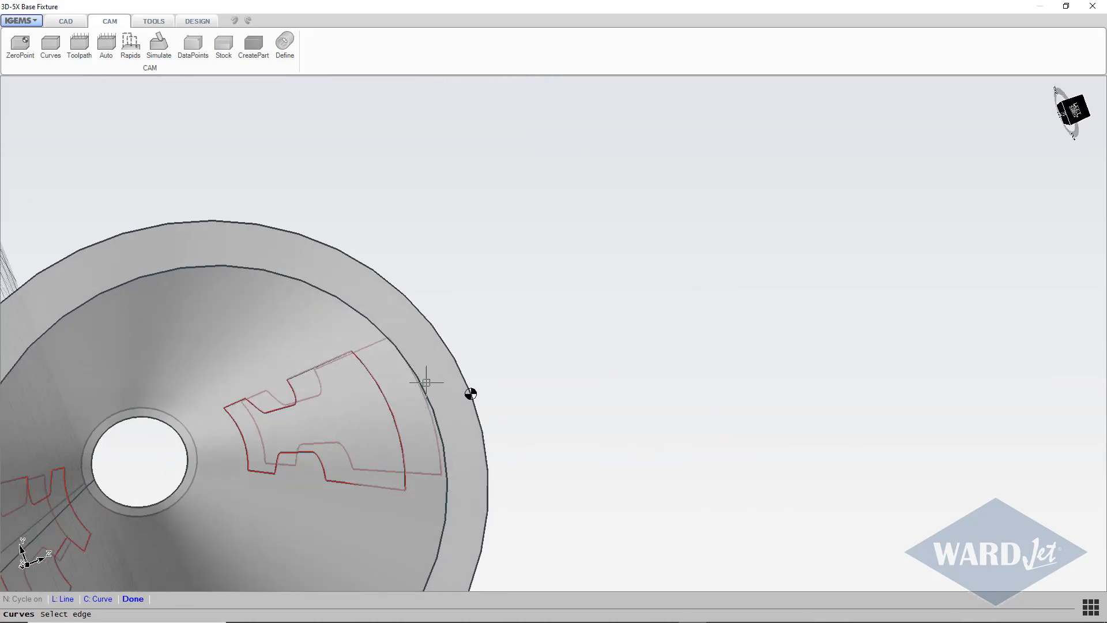
click(386, 400)
key(n)
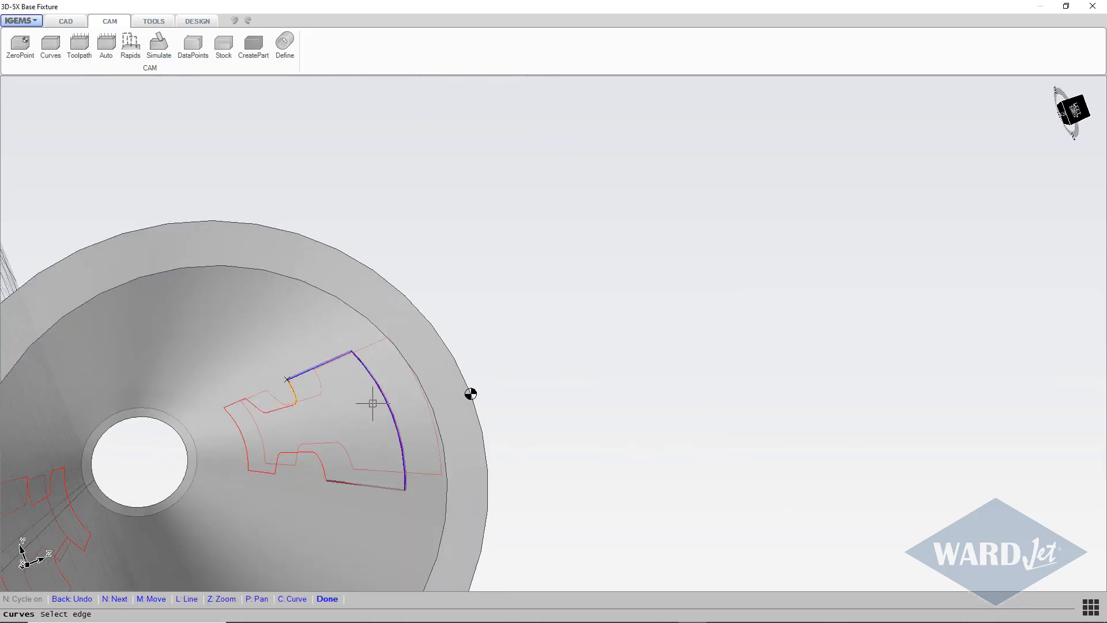
key(n)
key(n)
key(n)
key(n)
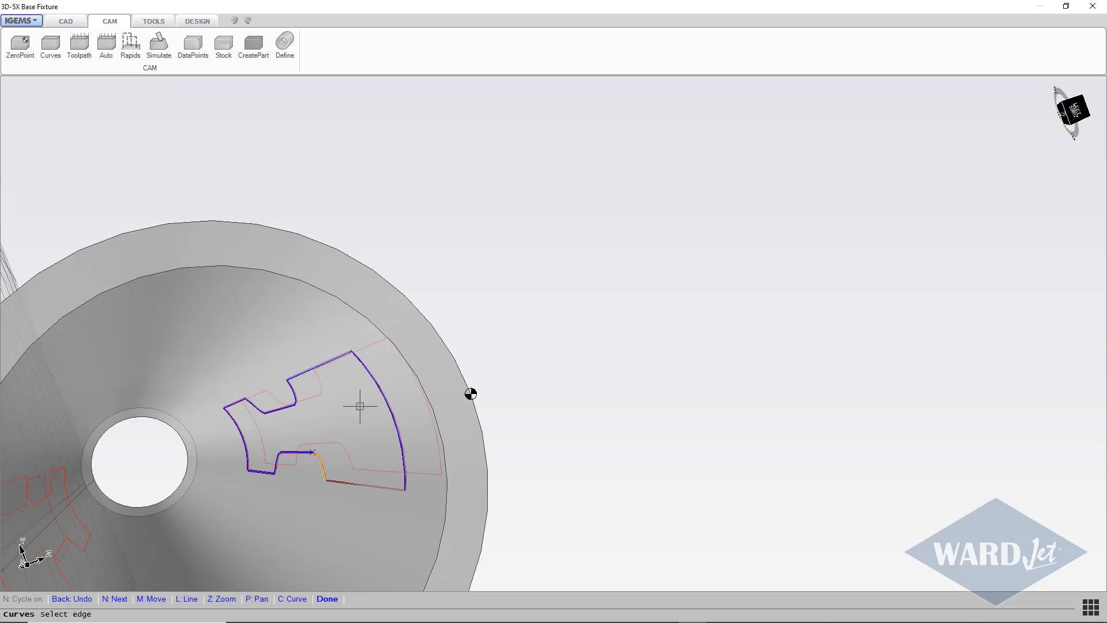
key(n)
key(n)
middle_drag(347, 395, 152, 295)
Step: Check the outer and inner closed curves one after the other, and finish the curve definition
click(44, 107)
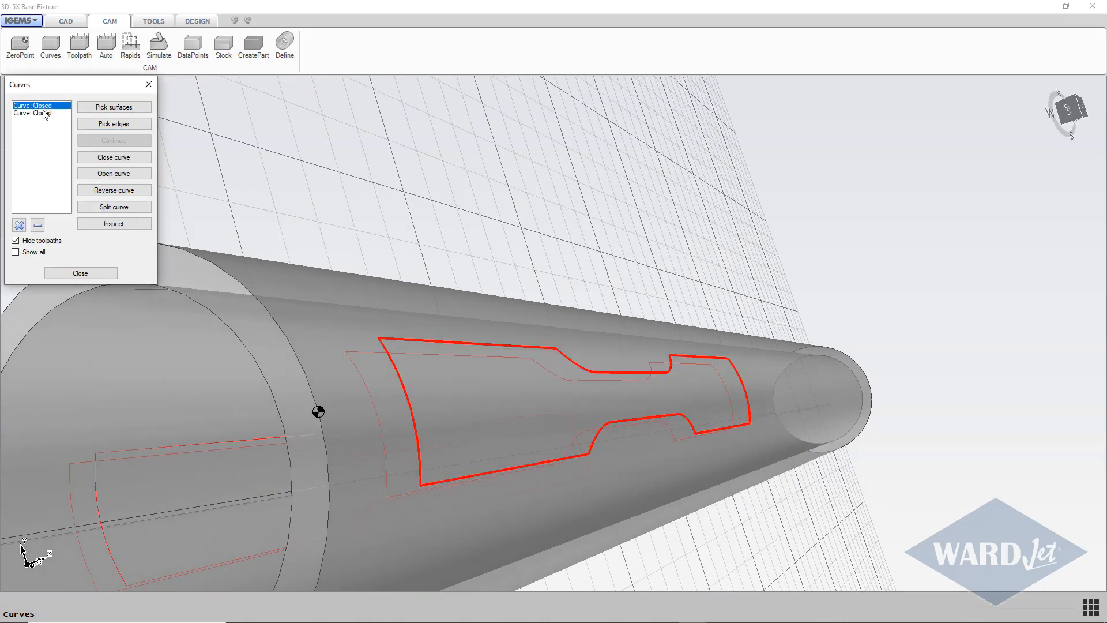
click(44, 114)
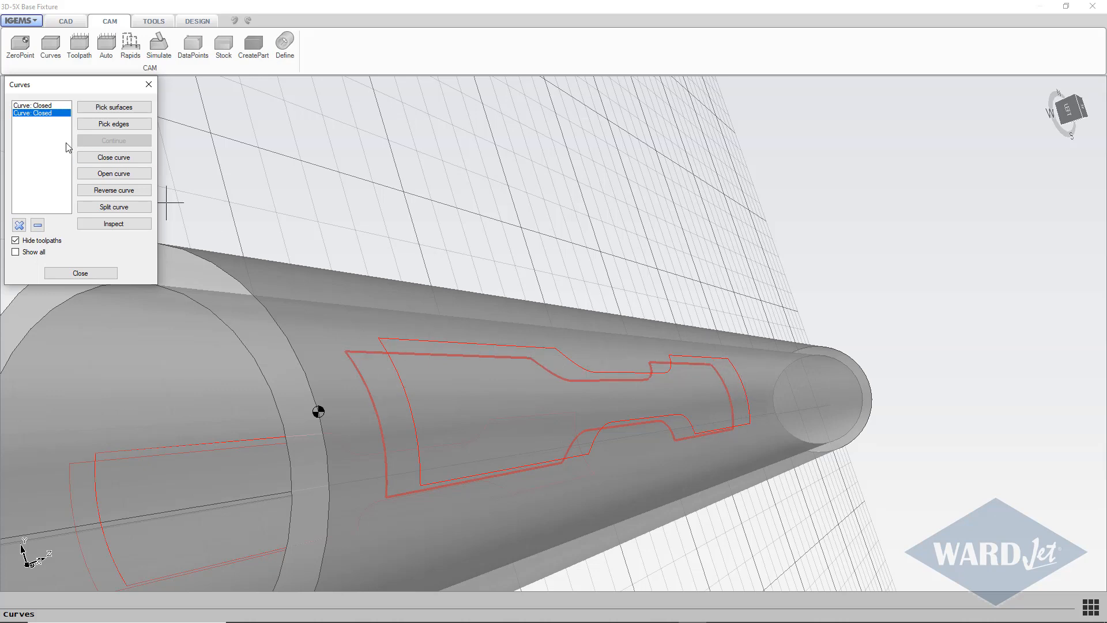
click(80, 273)
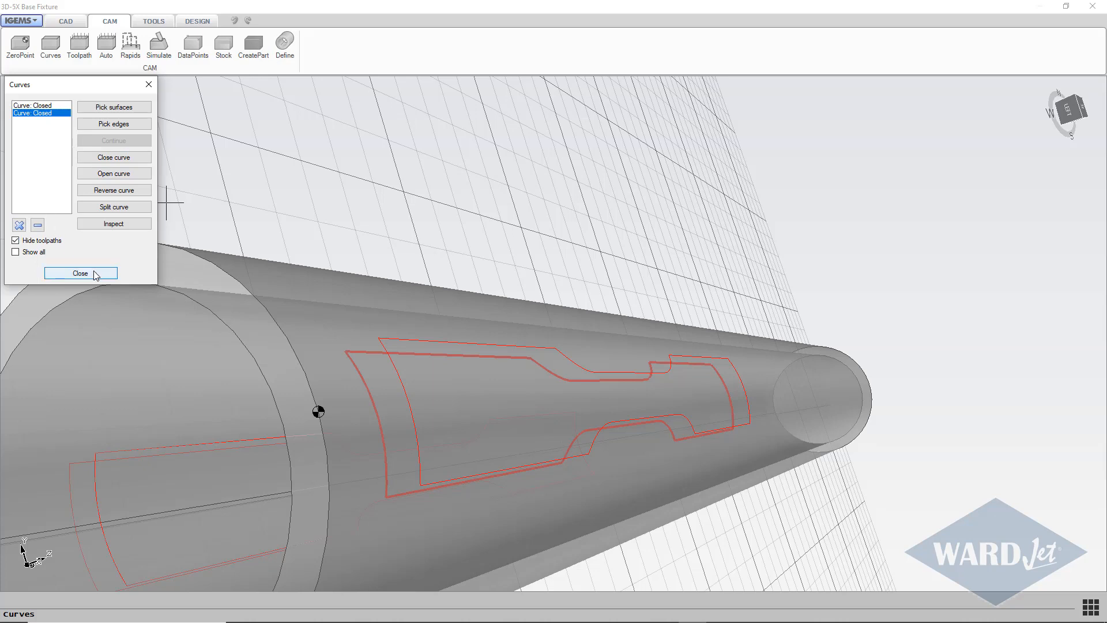
Step: Start a Ruled toolpath with the outer dog-bone as upper curve, setting its start point mid-way on the end arc nearest the zero point and its direction
click(81, 46)
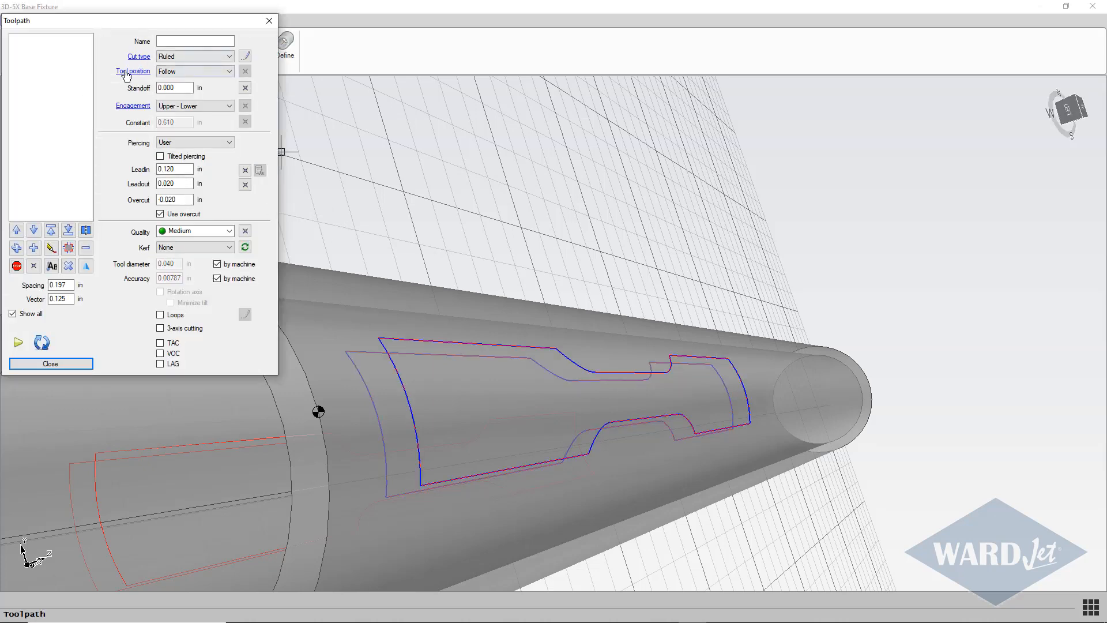
click(34, 249)
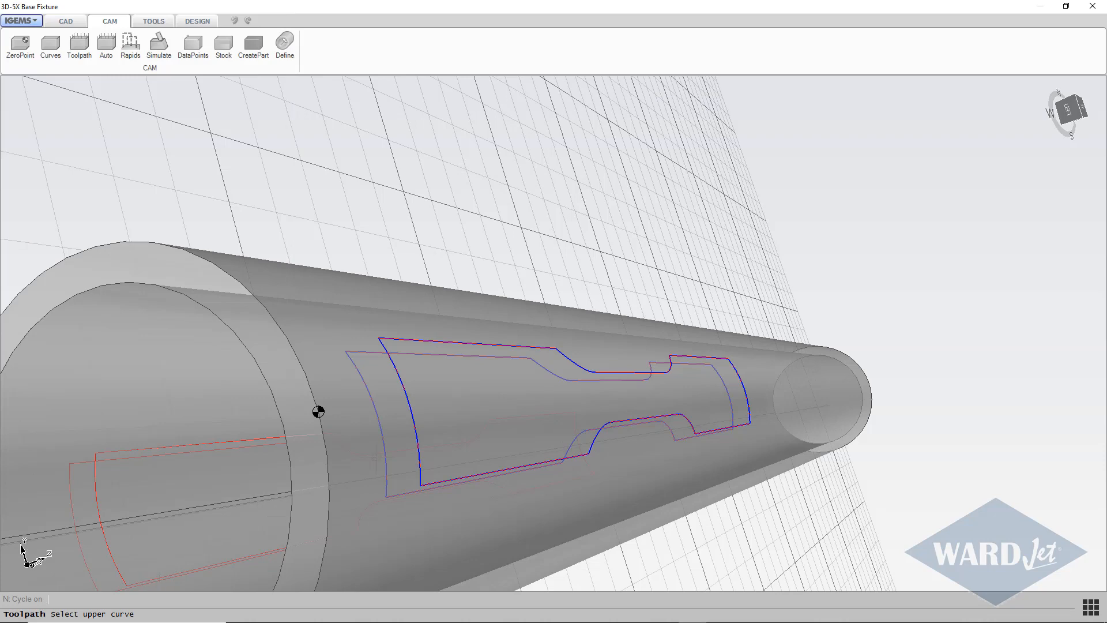
scroll(376, 457, down, 2)
middle_drag(376, 457, 315, 411)
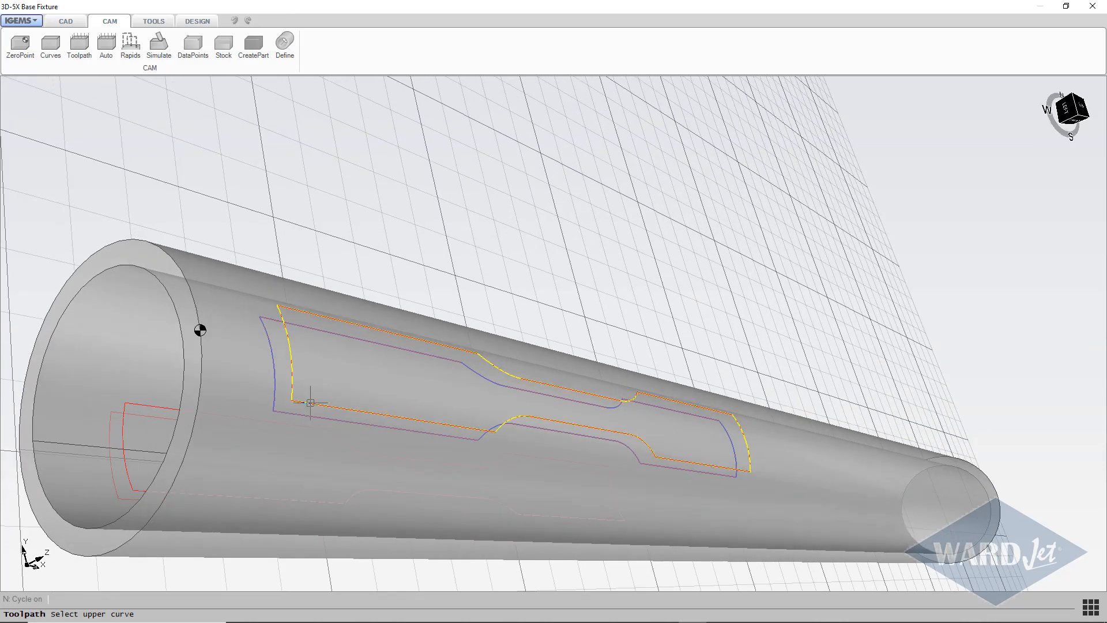
click(310, 403)
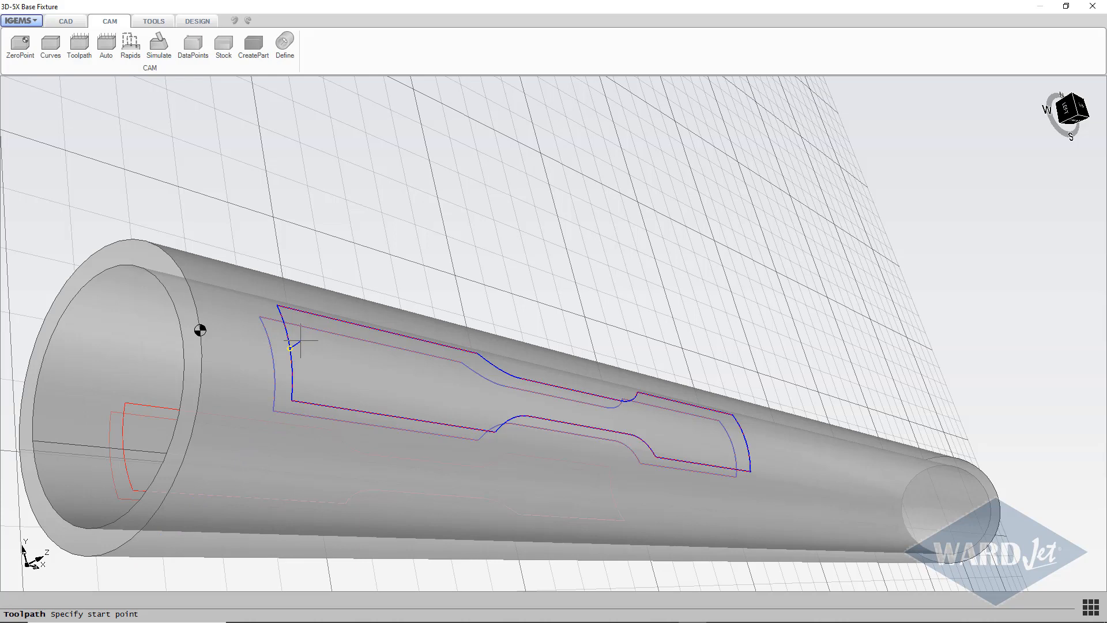
click(301, 341)
click(300, 341)
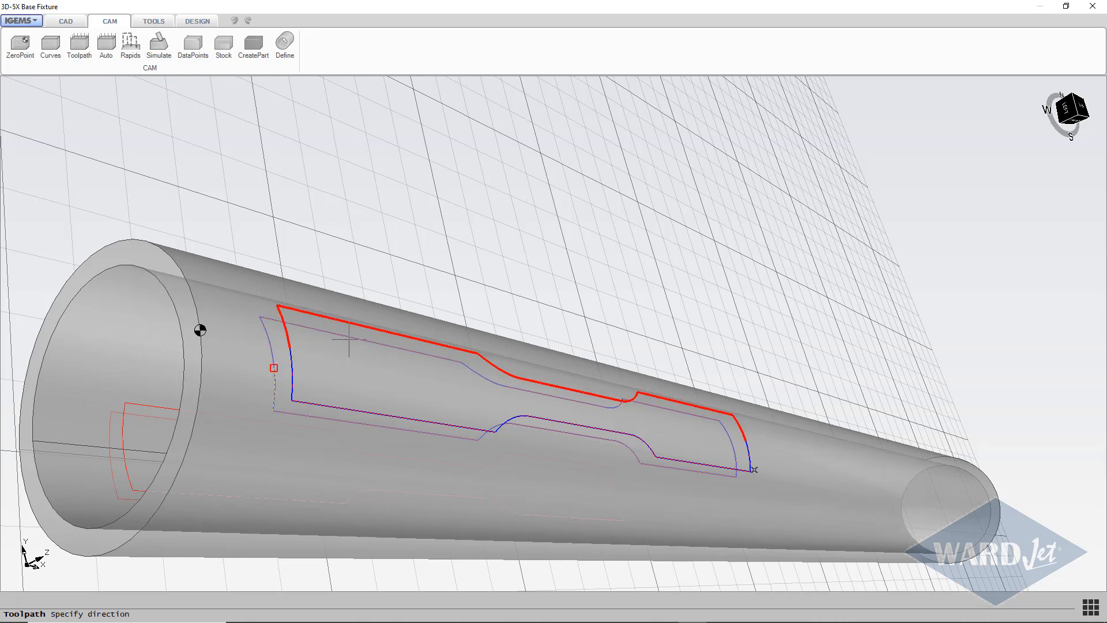
click(348, 341)
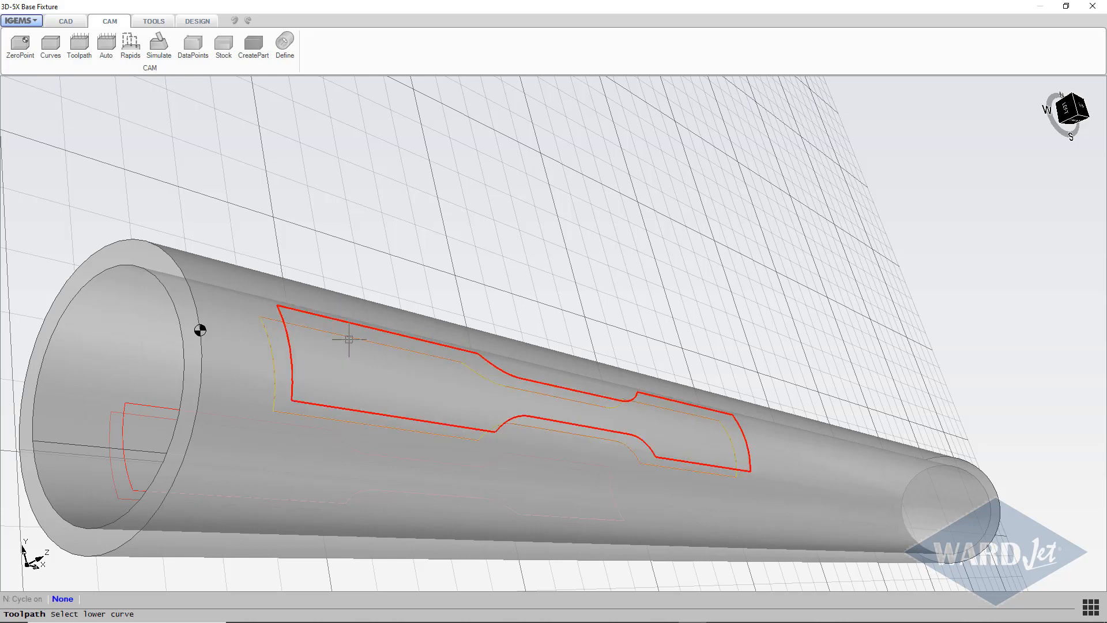
Step: Assign the inner dog-bone outline as the lower curve and place the lead-in and leadout outside the starting end arc
click(302, 416)
scroll(285, 338, up, 3)
middle_drag(278, 338, 261, 353)
click(262, 353)
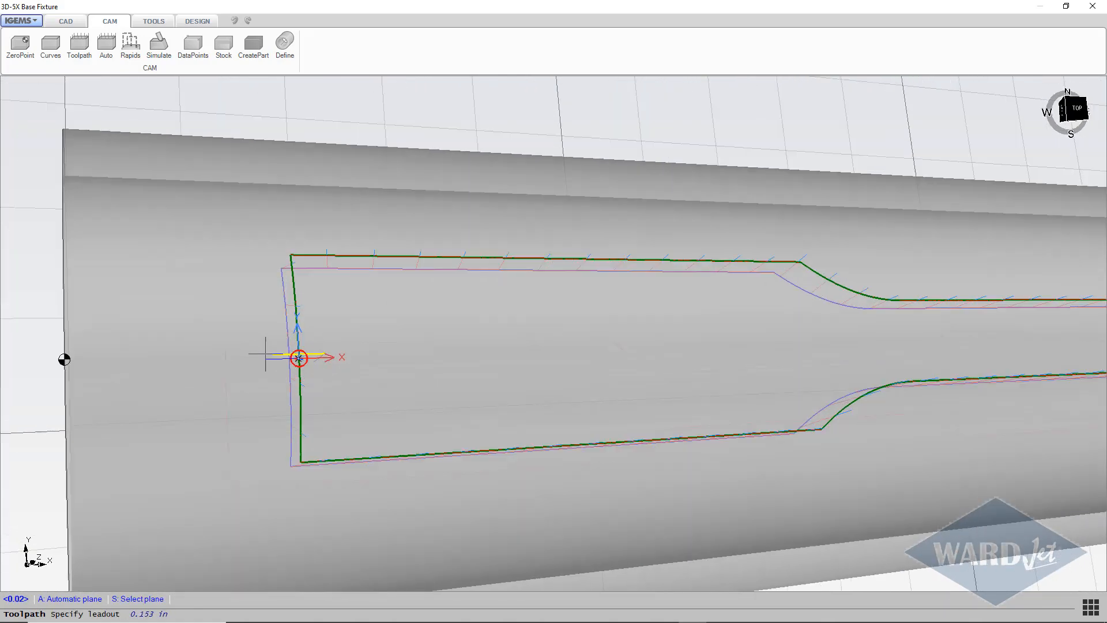
click(283, 362)
middle_drag(313, 348, 285, 196)
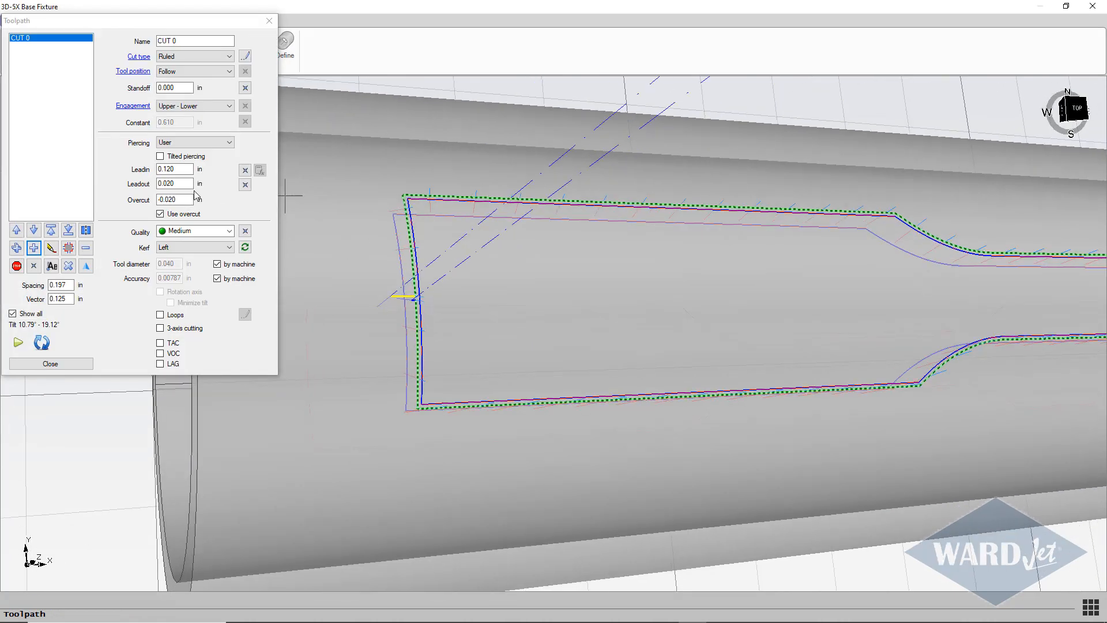
Step: Examine the overcut setting, the lead-in and leadout at the start point, and the tilt vectors along the dog-bone toolpath
drag(181, 200, 149, 200)
scroll(397, 313, up, 10)
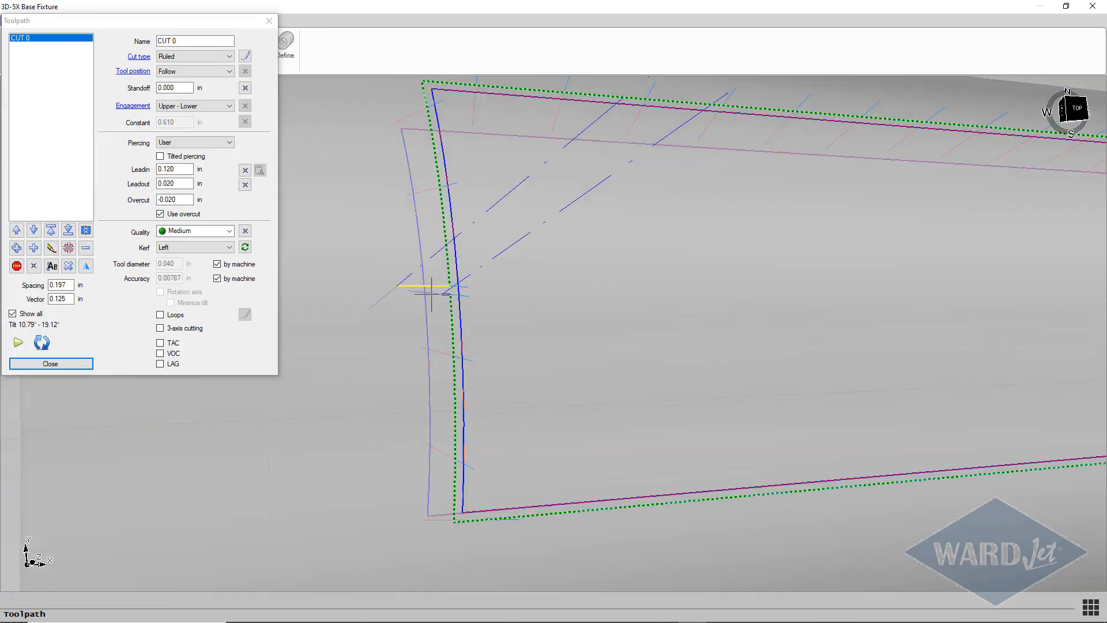
scroll(448, 289, down, 4)
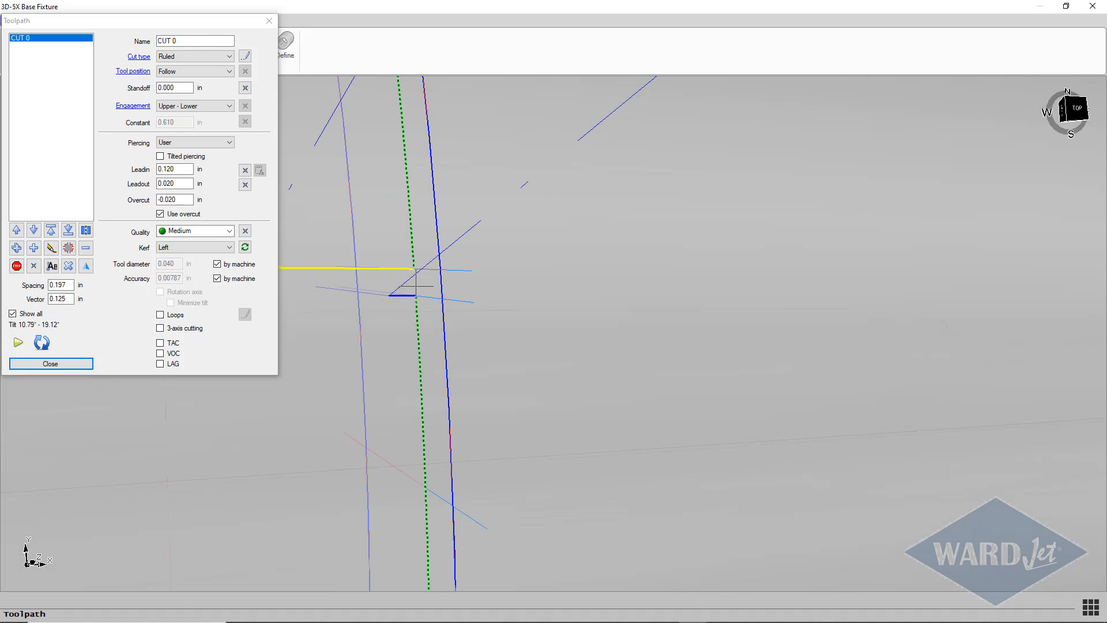
scroll(415, 285, down, 5)
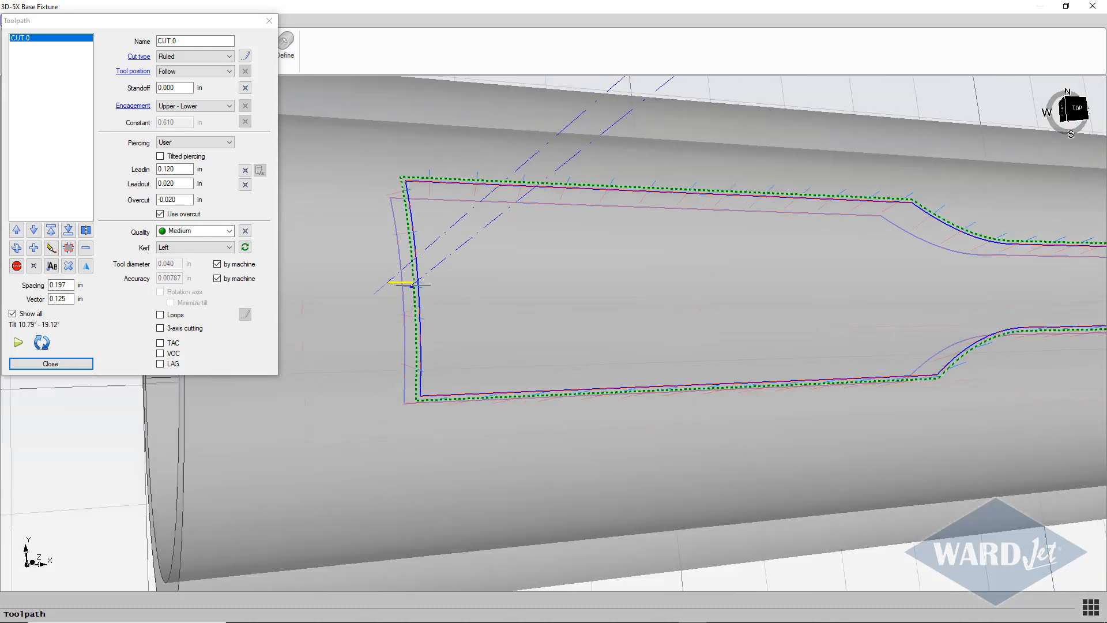
scroll(413, 284, up, 6)
scroll(411, 282, down, 5)
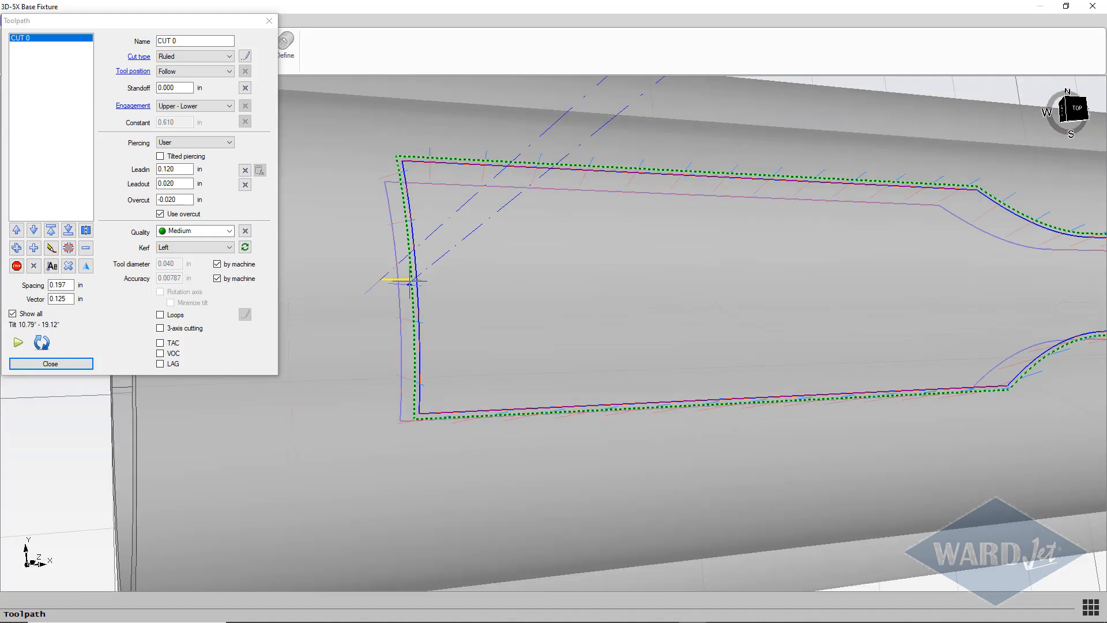
scroll(428, 279, down, 4)
scroll(485, 273, up, 4)
scroll(486, 273, down, 2)
mouse_move(489, 273)
middle_down()
mouse_move(482, 213)
mouse_move(494, 256)
middle_up()
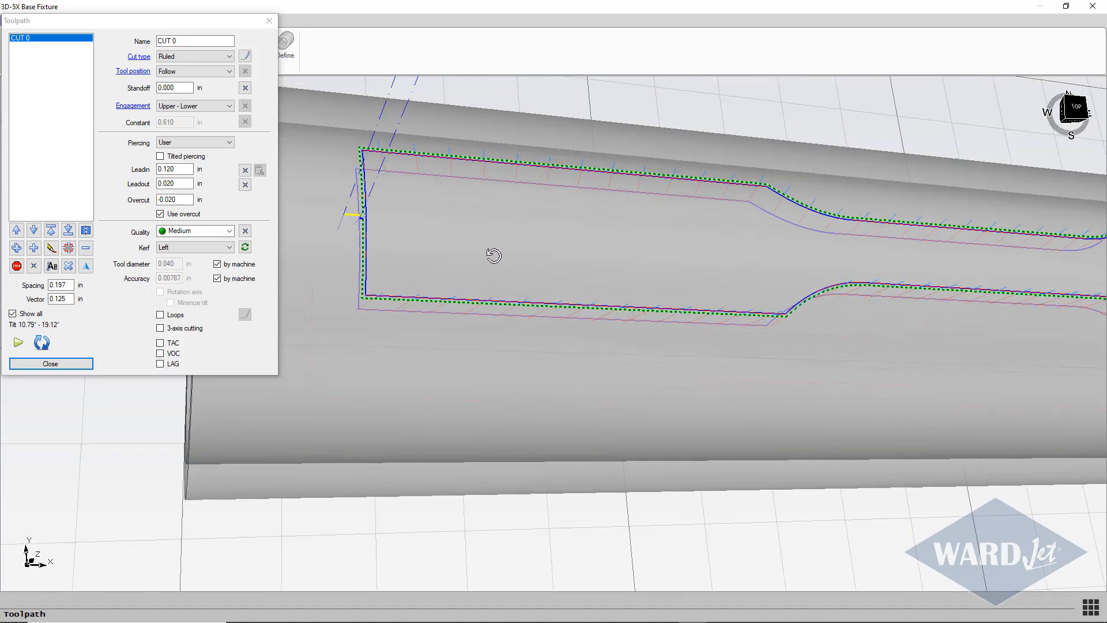
scroll(519, 248, down, 5)
middle_drag(559, 243, 571, 145)
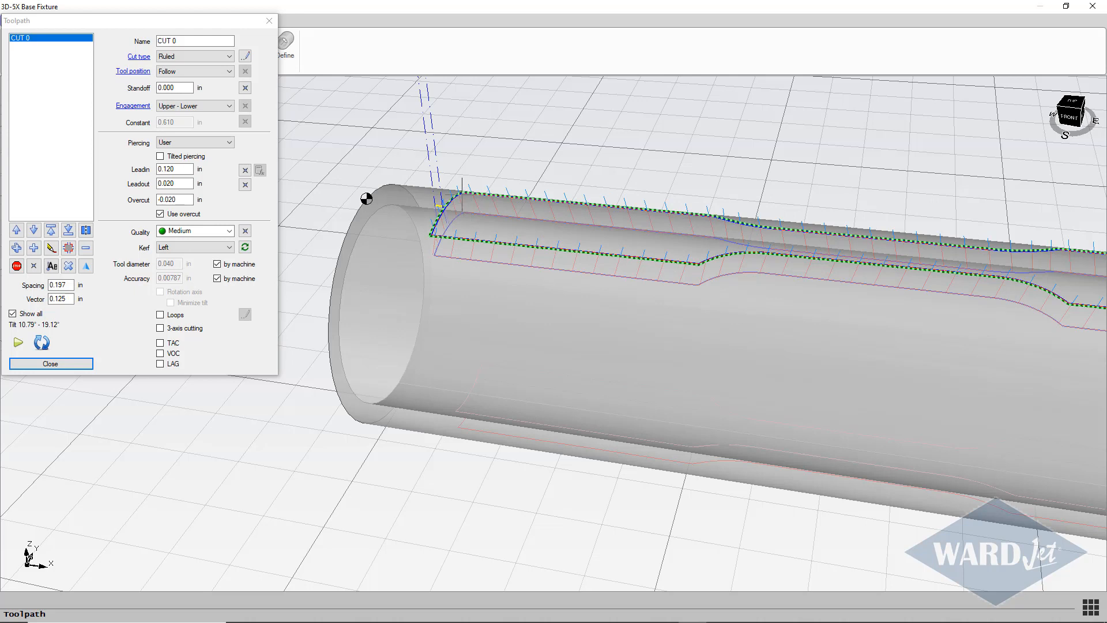
Step: Change the dog-bone toolpath's cut type to Fixed
click(221, 57)
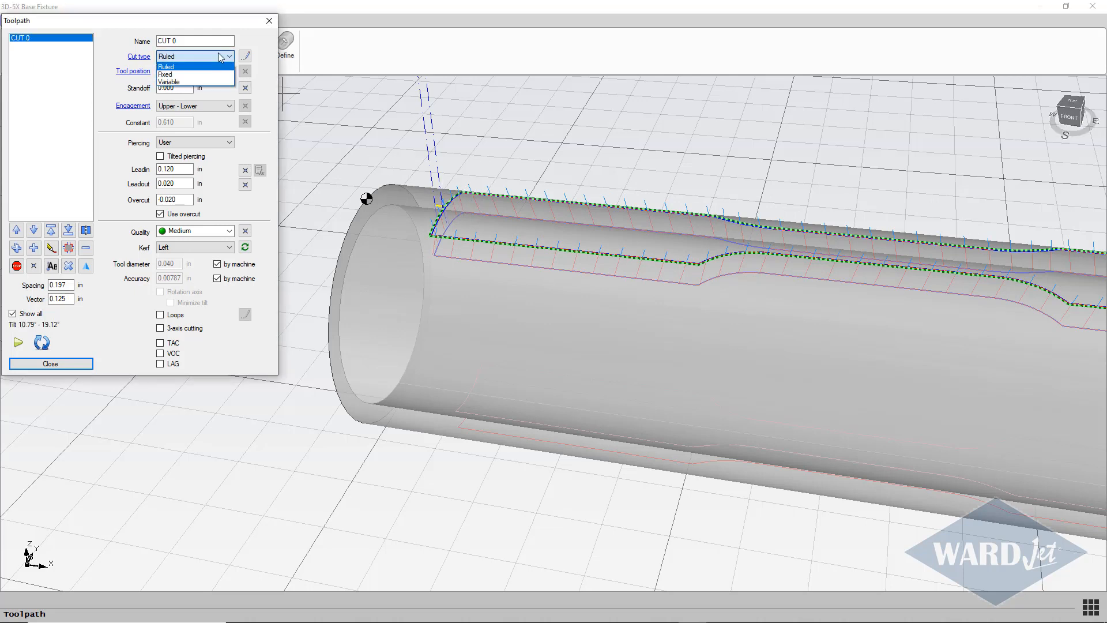
click(171, 75)
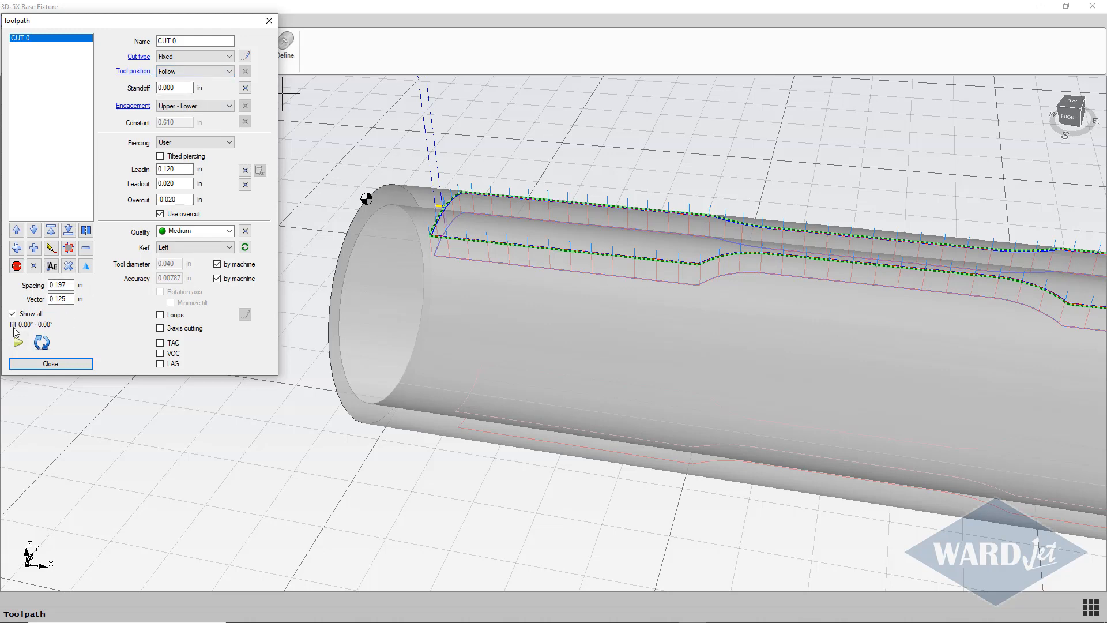
scroll(516, 254, down, 3)
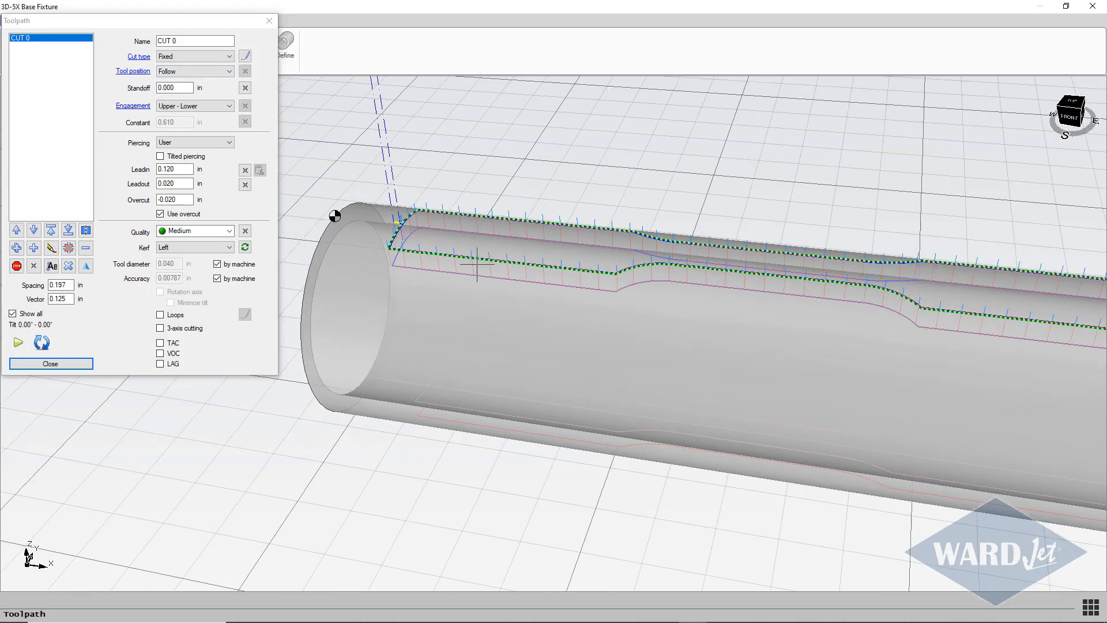
middle_drag(613, 269, 440, 267)
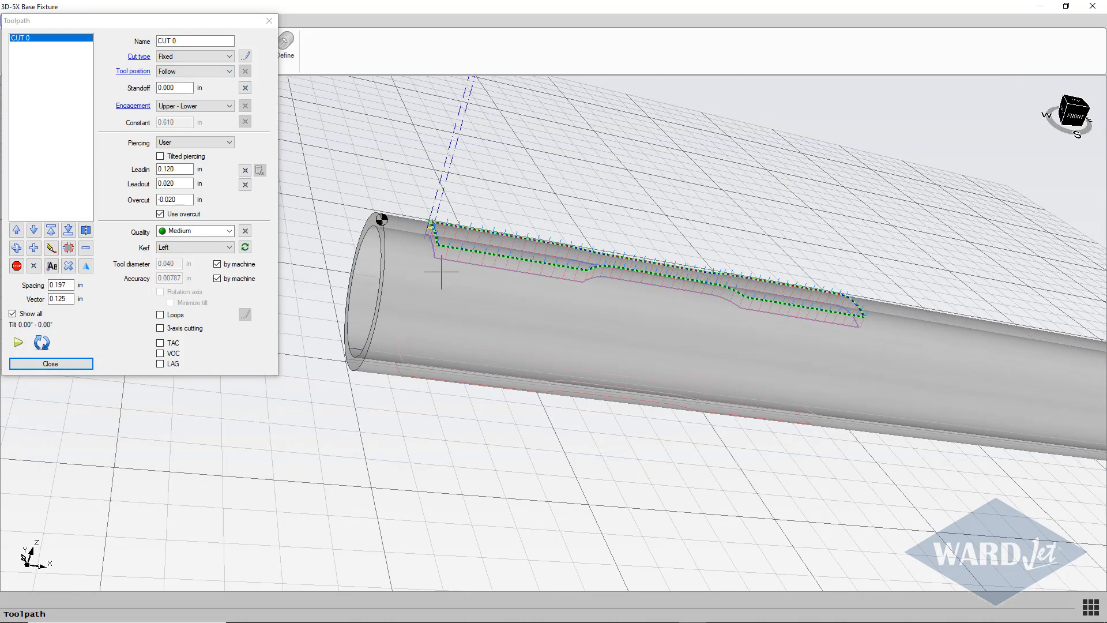
Step: Simulate the dog-bone cut, watching the cutting head follow the outline from the tube's left end, and close the simulation
click(18, 343)
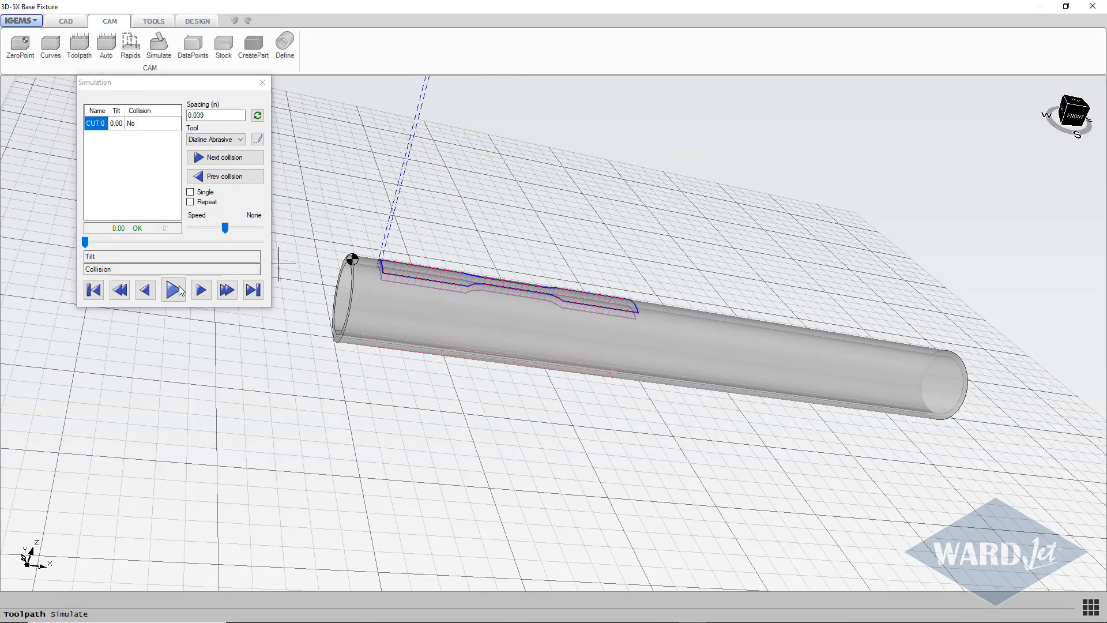
click(177, 291)
middle_drag(469, 223, 475, 235)
scroll(424, 254, up, 2)
scroll(427, 255, down, 4)
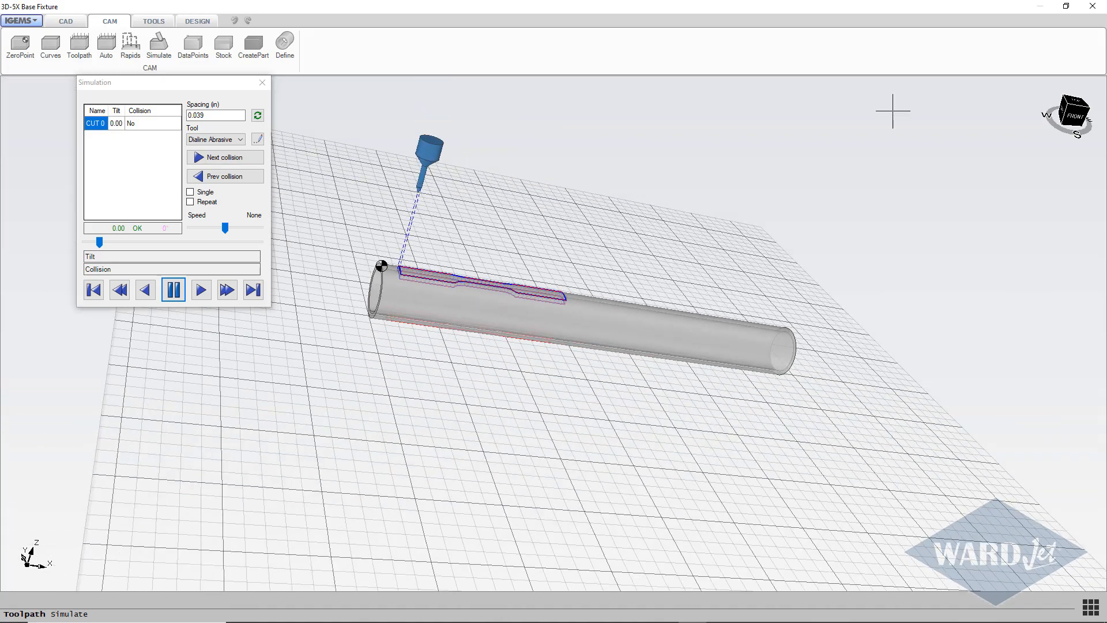
click(1063, 110)
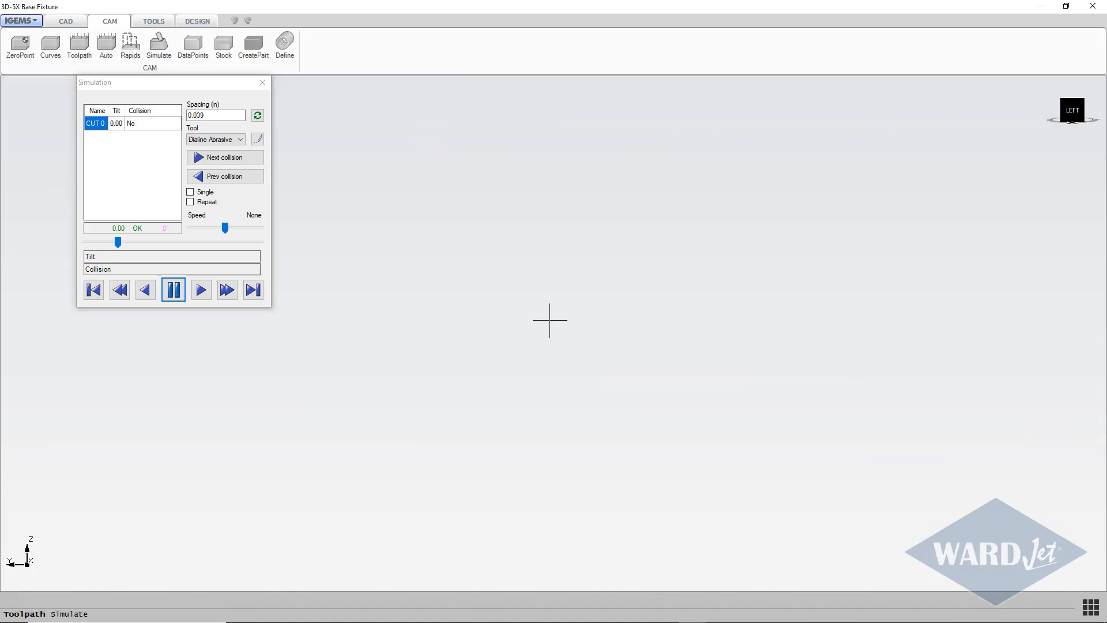
scroll(612, 270, down, 5)
middle_drag(424, 322, 402, 372)
scroll(352, 370, up, 4)
scroll(351, 368, up, 3)
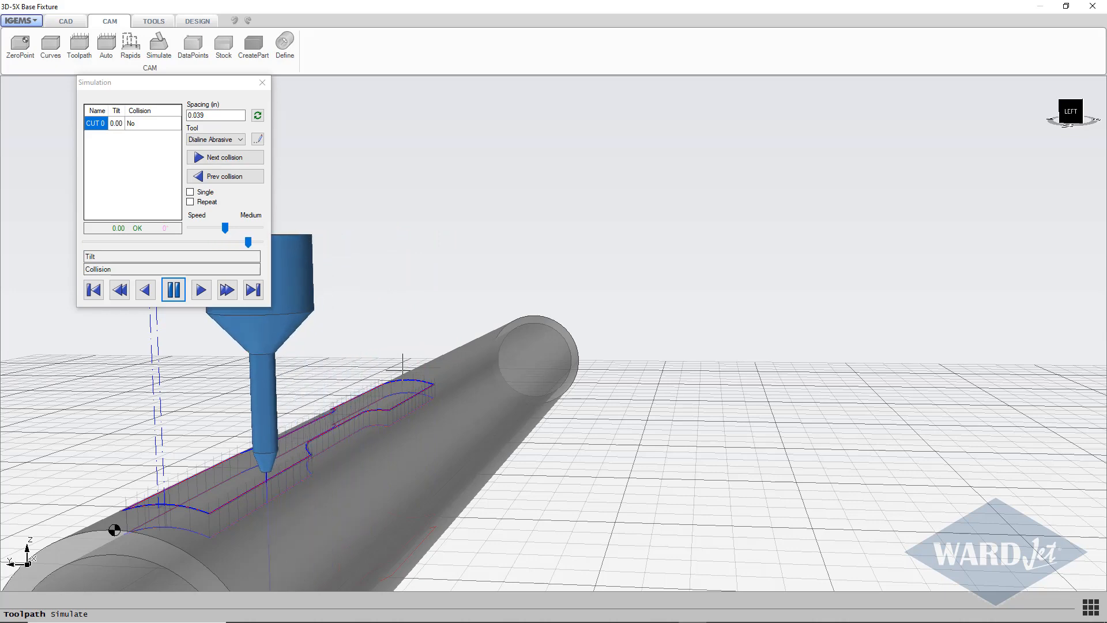
click(262, 83)
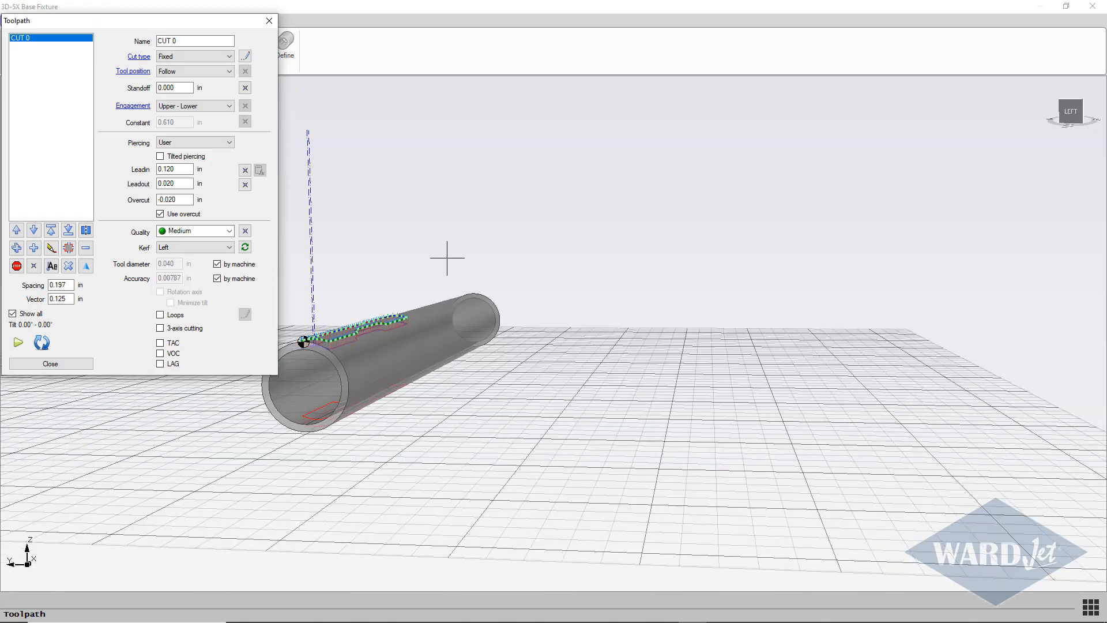
Step: Assign X-Fine cut quality to the narrow middle section on both sides of the dog-bone toolpath, including its fillets
shift+middle_drag(447, 257, 591, 222)
scroll(504, 271, up, 3)
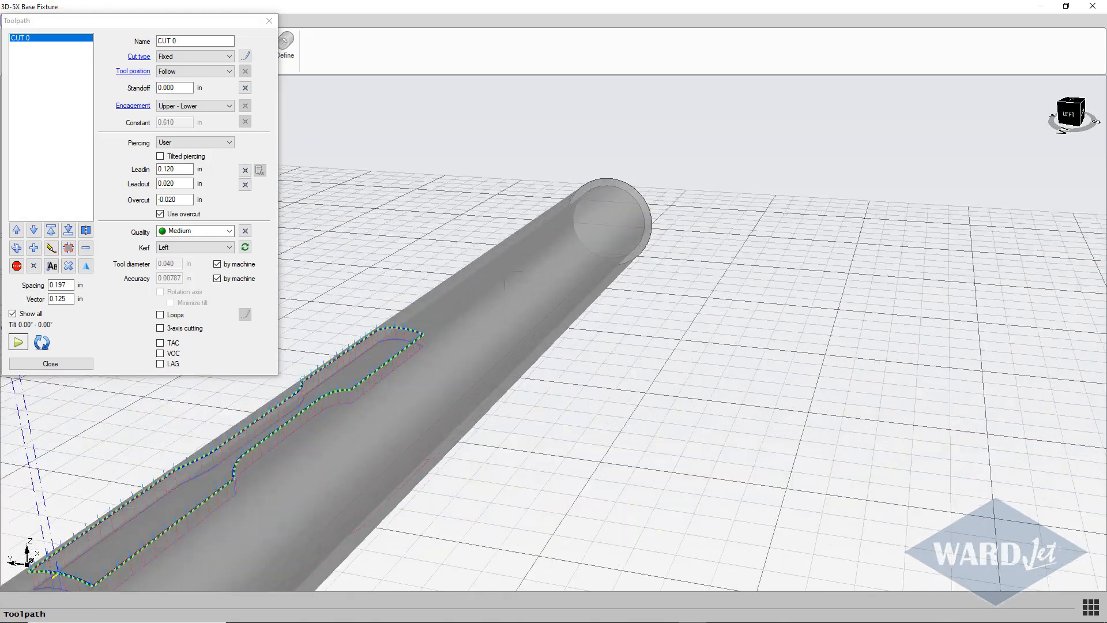
scroll(528, 270, down, 4)
shift+middle_drag(542, 275, 473, 392)
scroll(404, 378, up, 2)
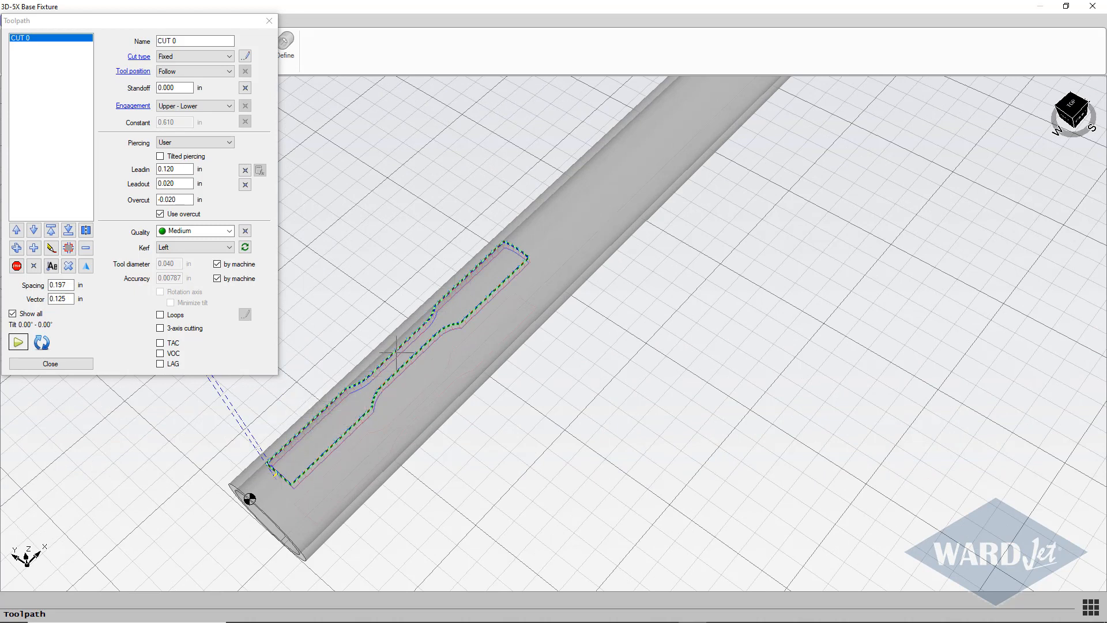
scroll(397, 352, up, 2)
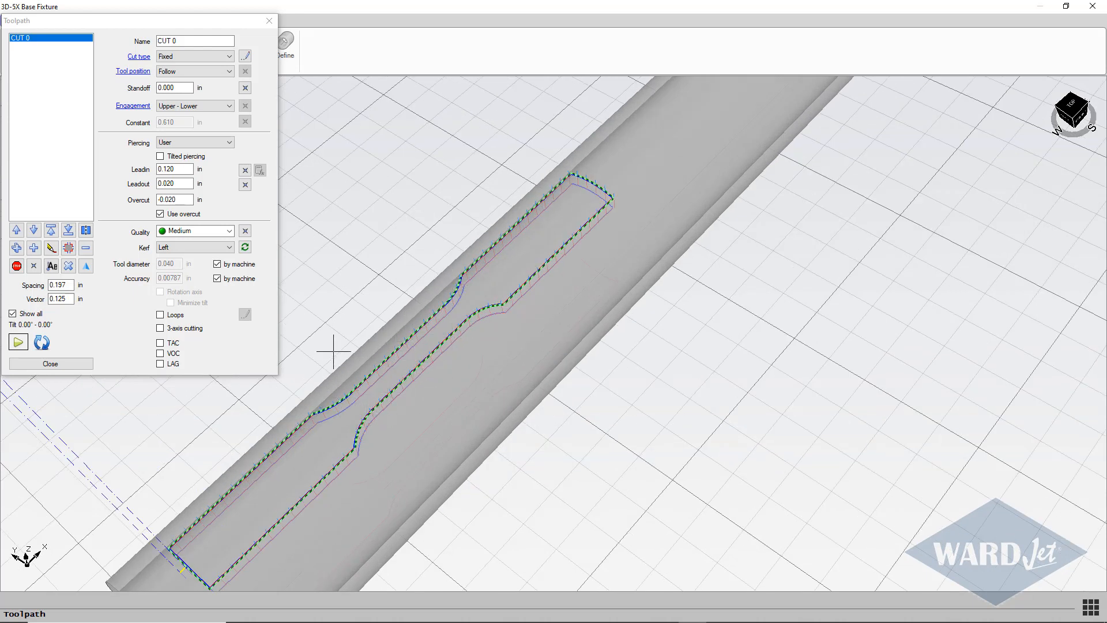
middle_drag(393, 327, 394, 298)
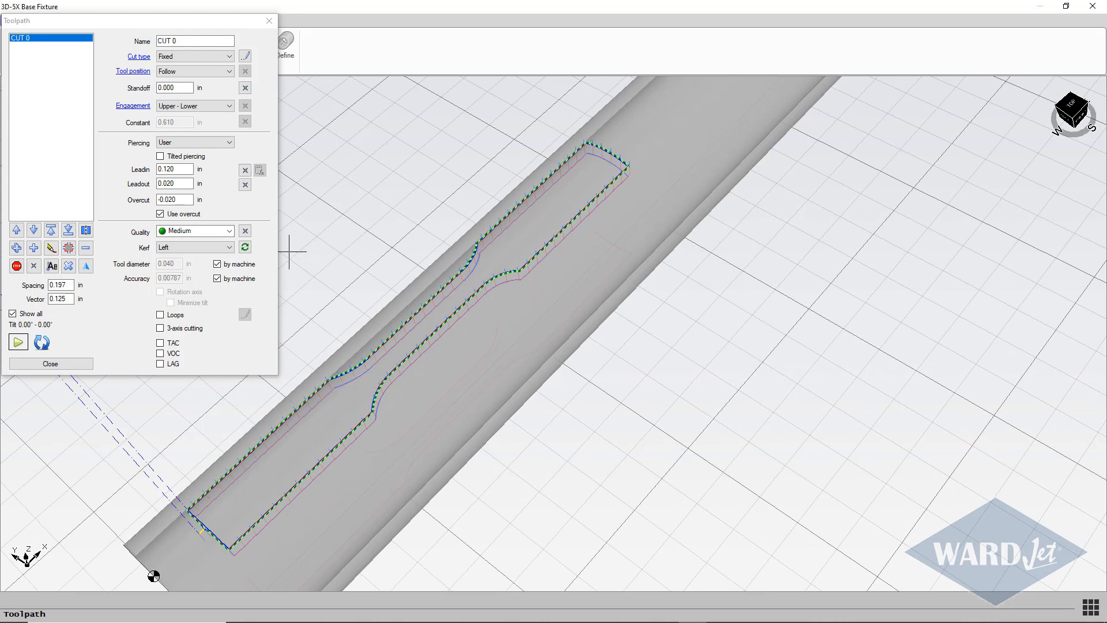
click(245, 232)
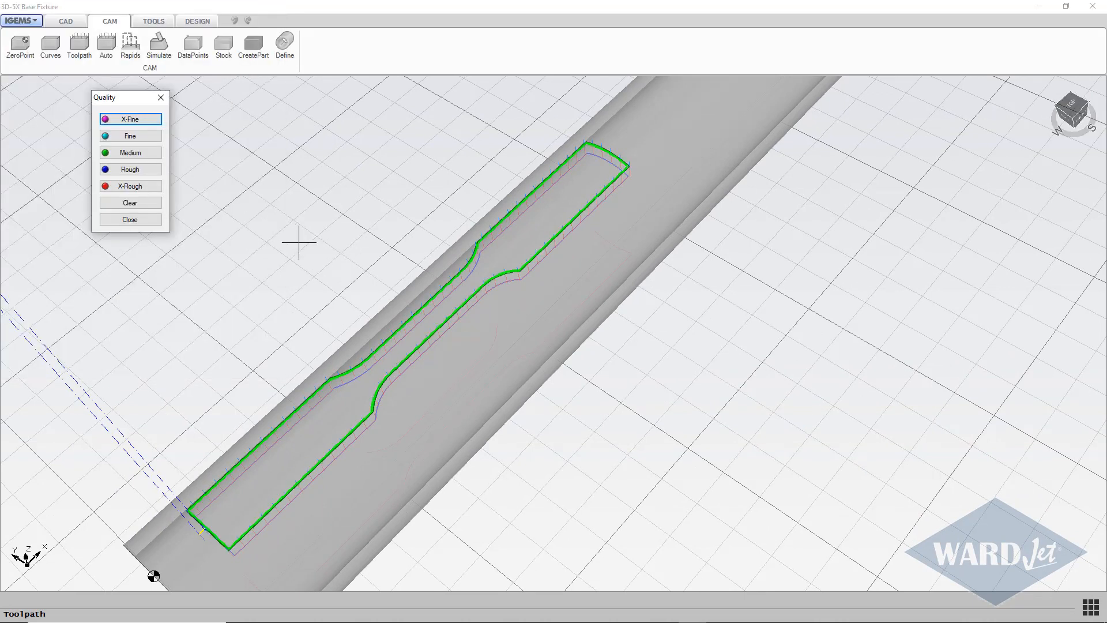
click(141, 120)
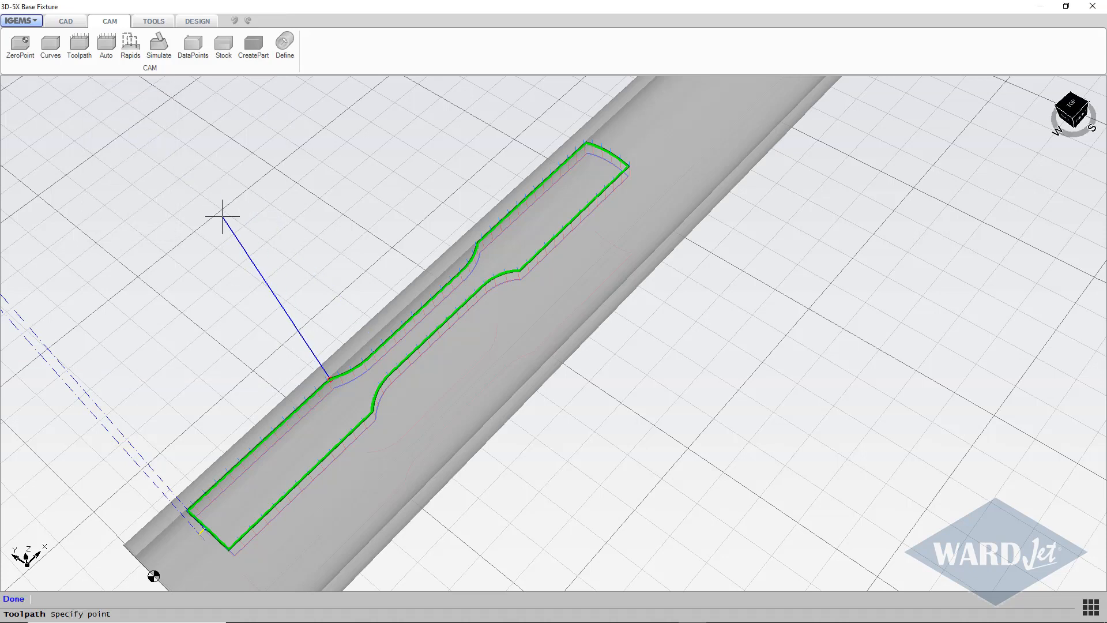
click(347, 104)
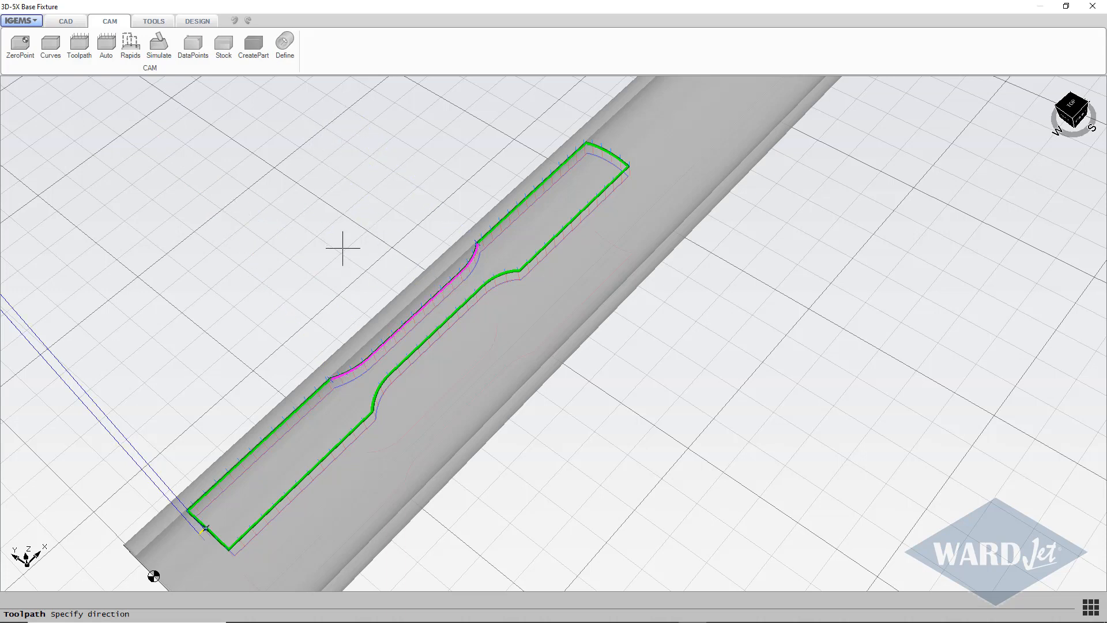
click(372, 264)
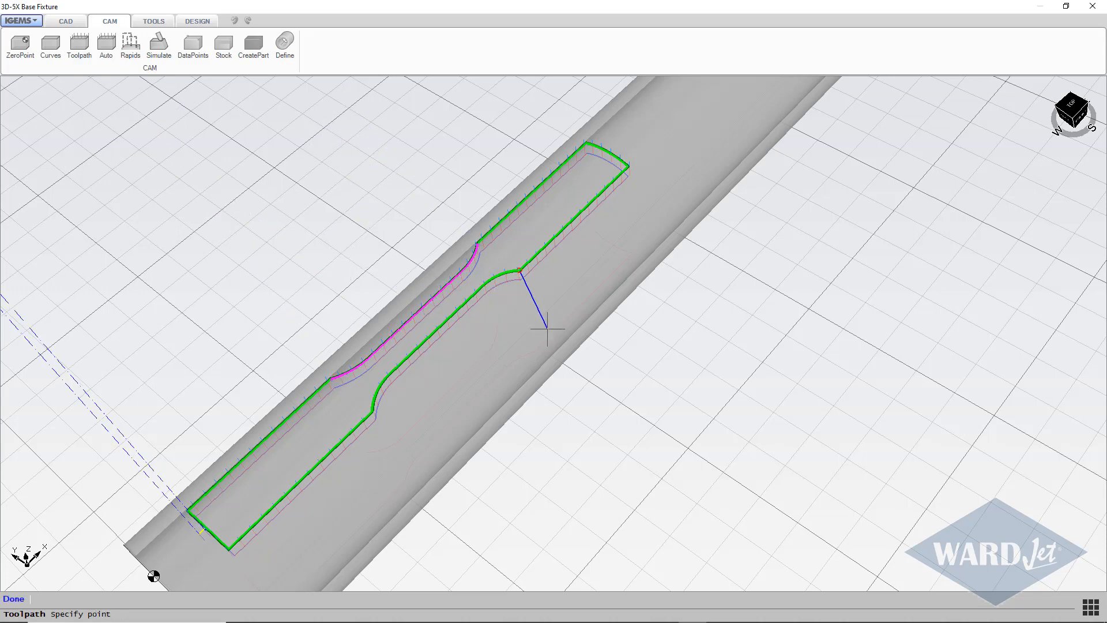
click(459, 392)
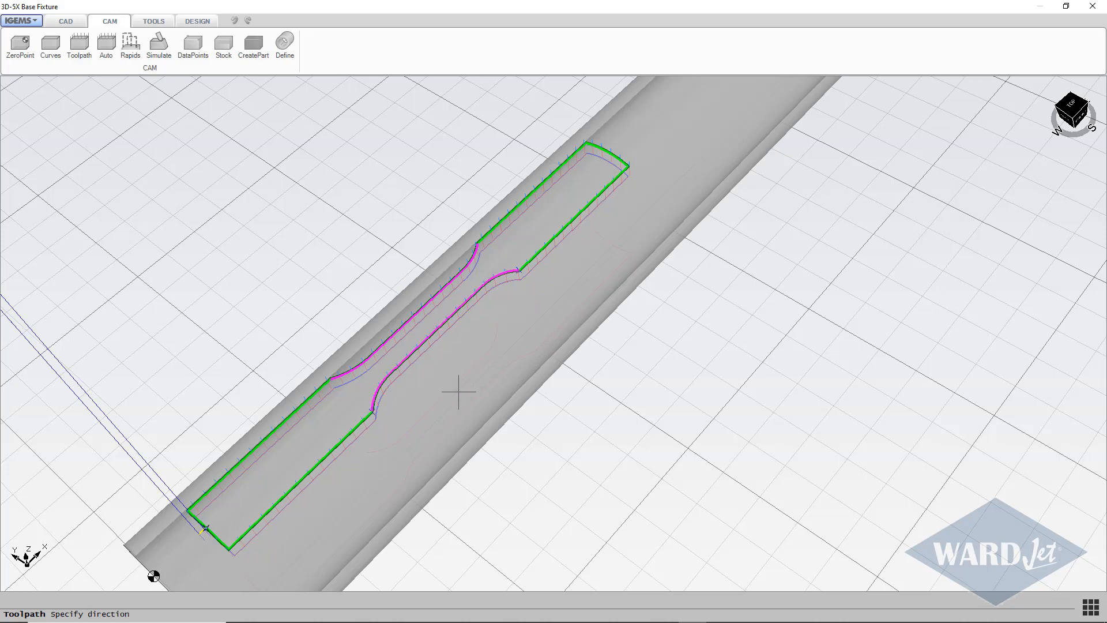
click(461, 382)
right_click(457, 376)
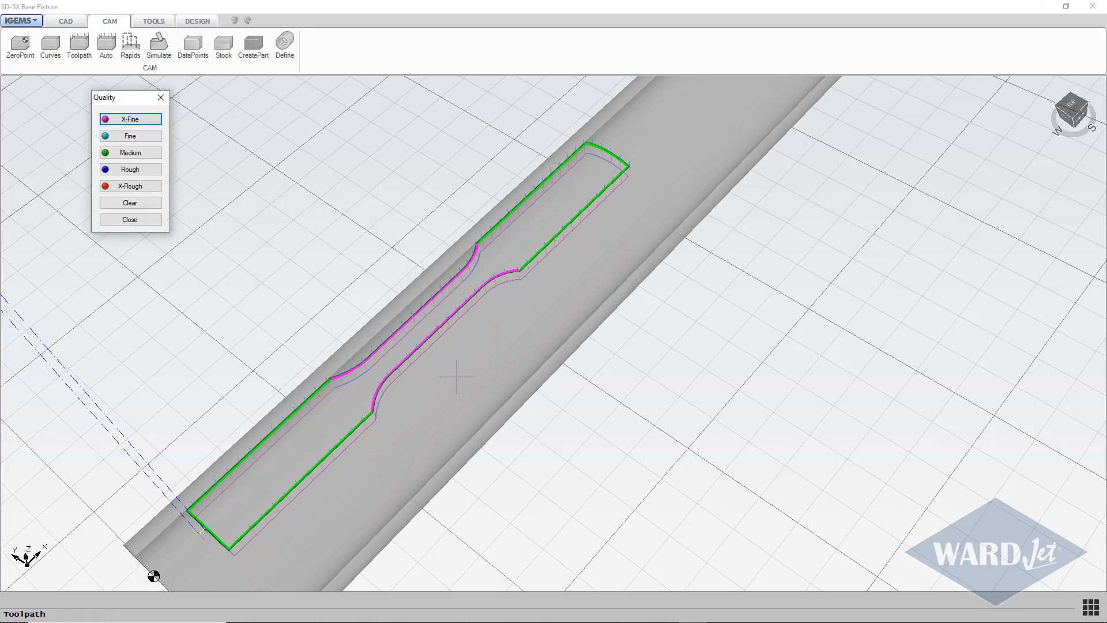
Step: Assign X-Rough cut quality to both wide ends of the dog-bone toolpath and close the quality and toolpath settings
click(134, 186)
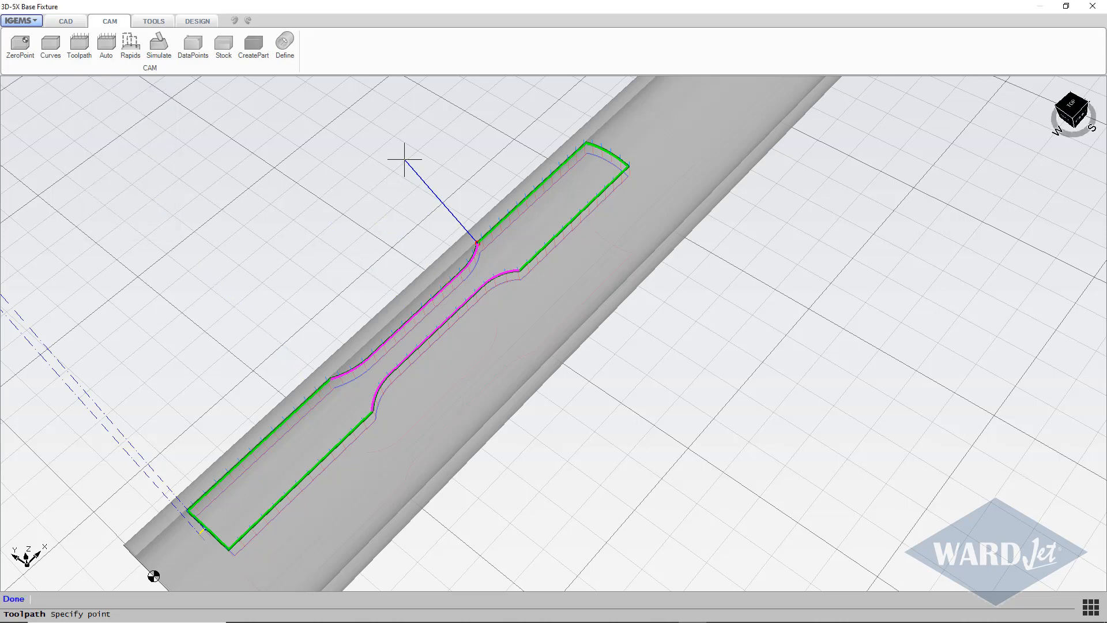
click(538, 313)
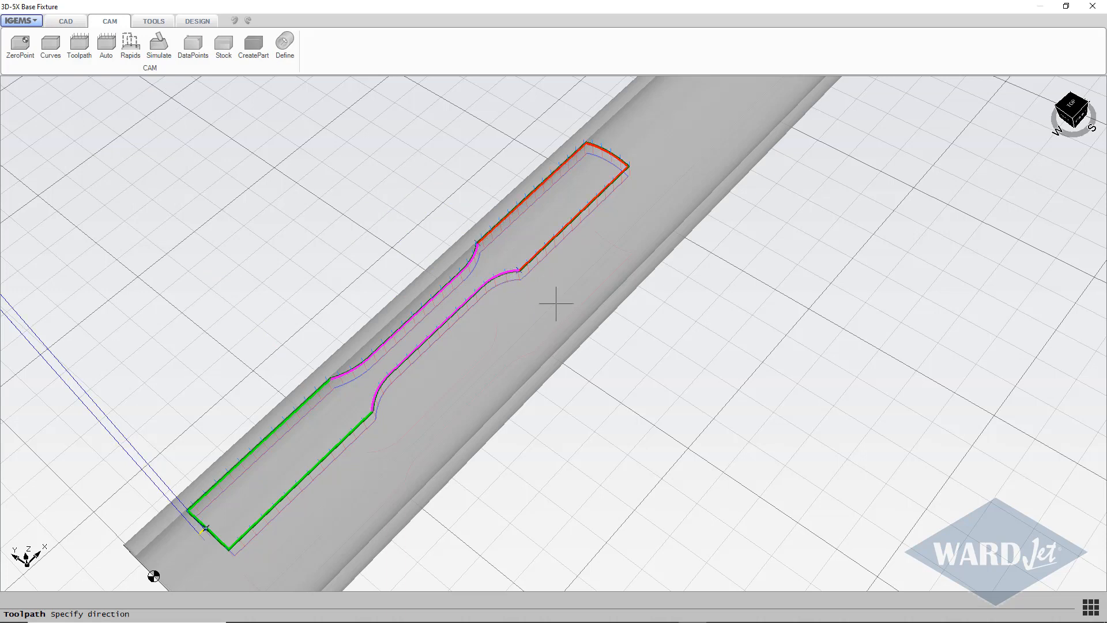
click(583, 264)
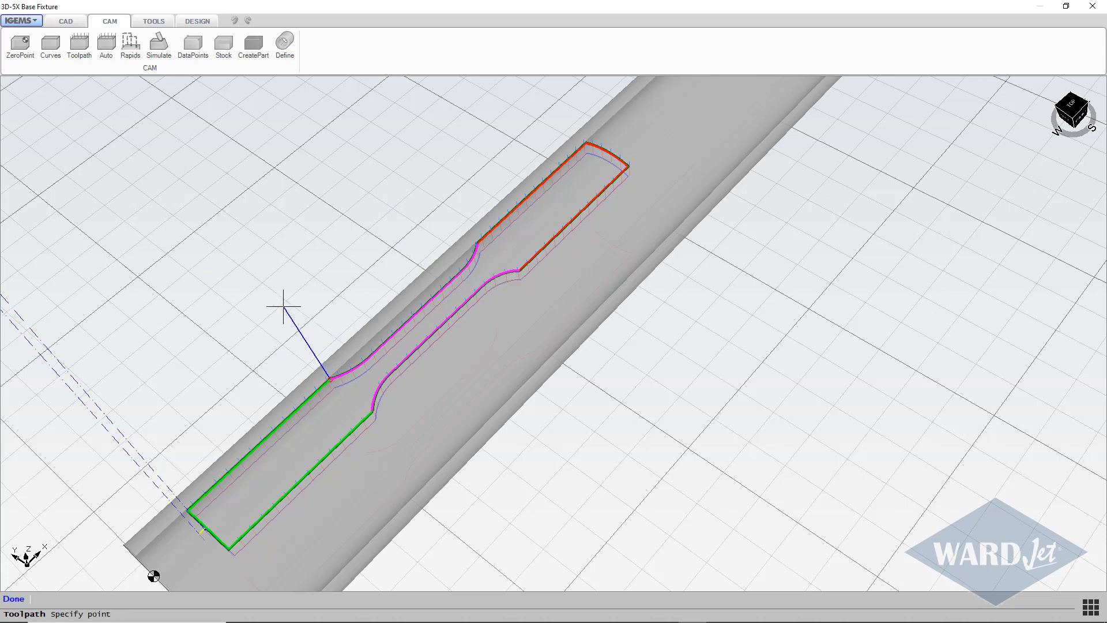
click(382, 440)
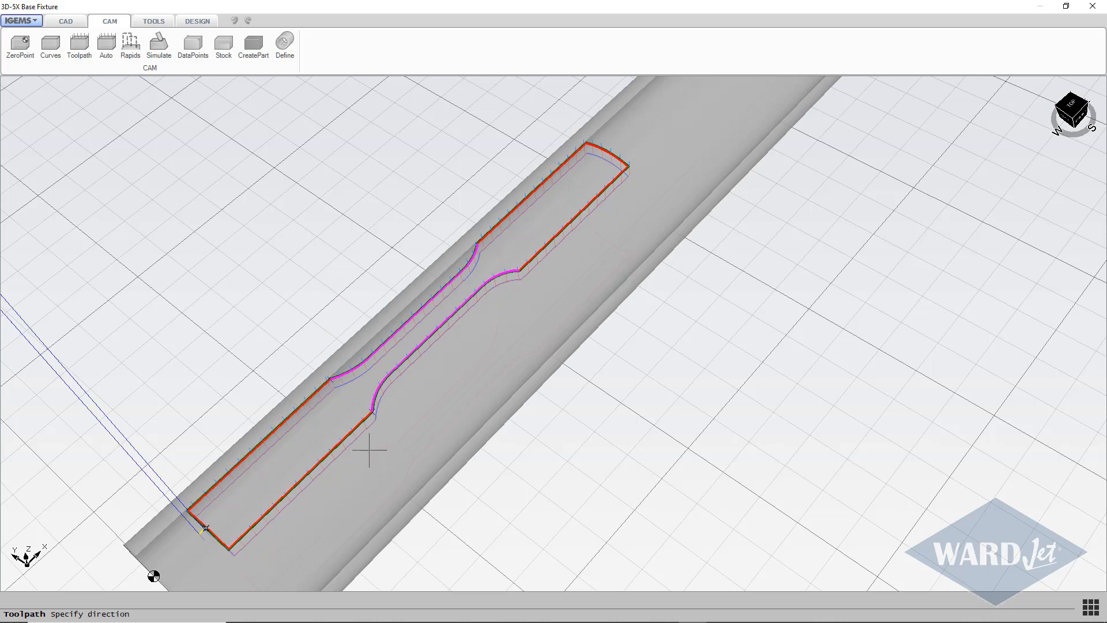
click(346, 483)
right_click(346, 478)
click(136, 225)
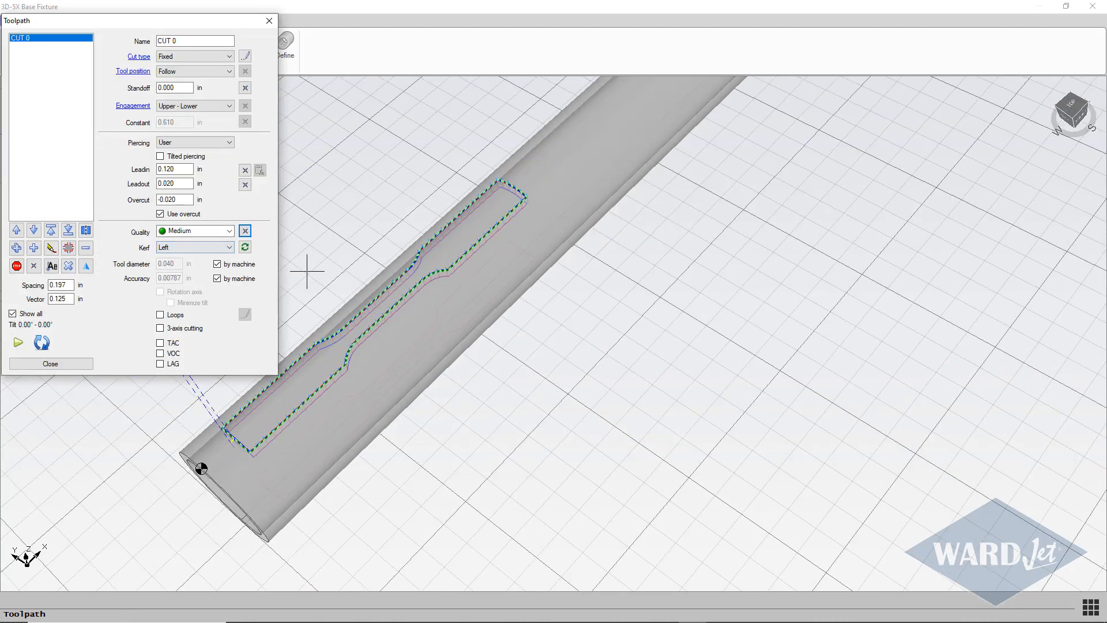
click(78, 365)
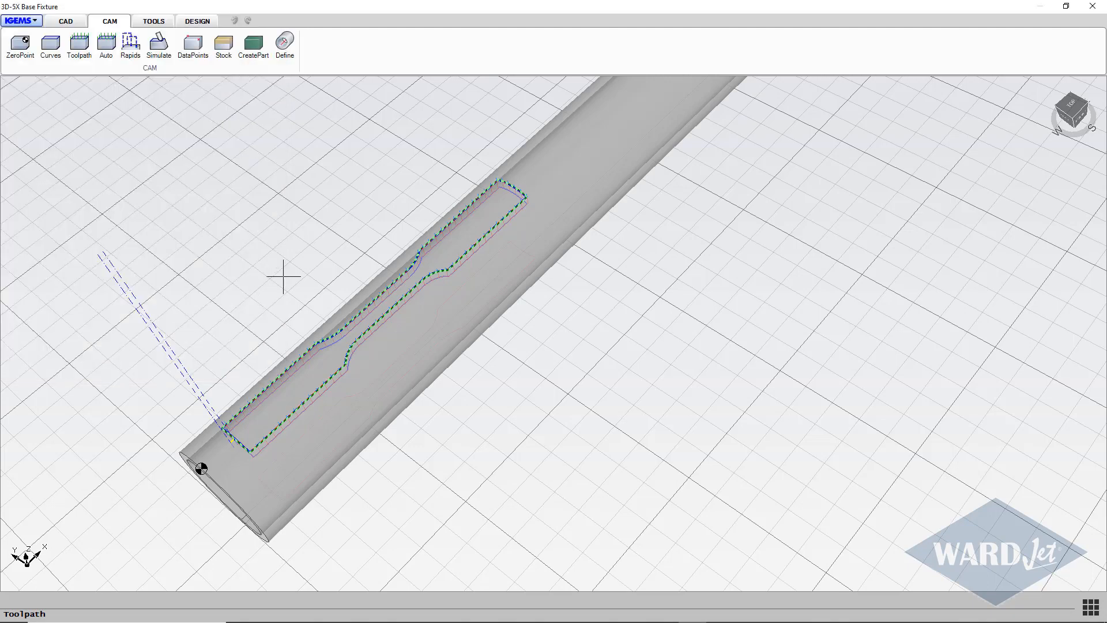
Step: Examine the dog-bone toolpath on the tube and the rapid moves rising from its start point
scroll(401, 227, down, 2)
scroll(400, 223, up, 3)
middle_drag(400, 223, 450, 221)
scroll(386, 275, up, 2)
scroll(385, 282, down, 3)
scroll(401, 250, down, 1)
middle_drag(401, 250, 357, 259)
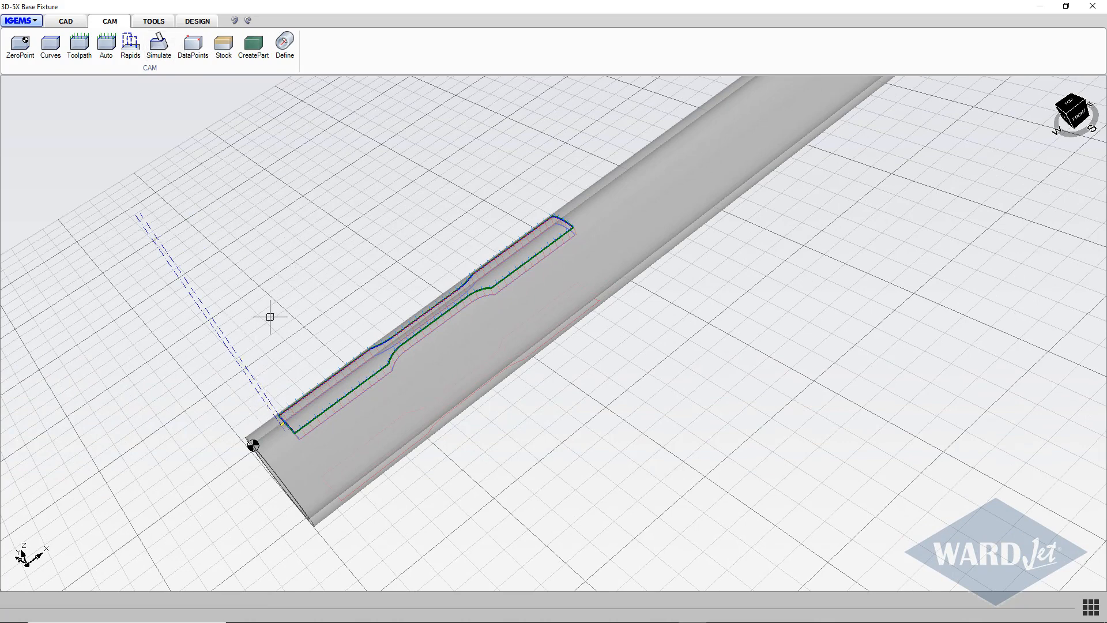
scroll(284, 379, up, 1)
scroll(285, 378, down, 1)
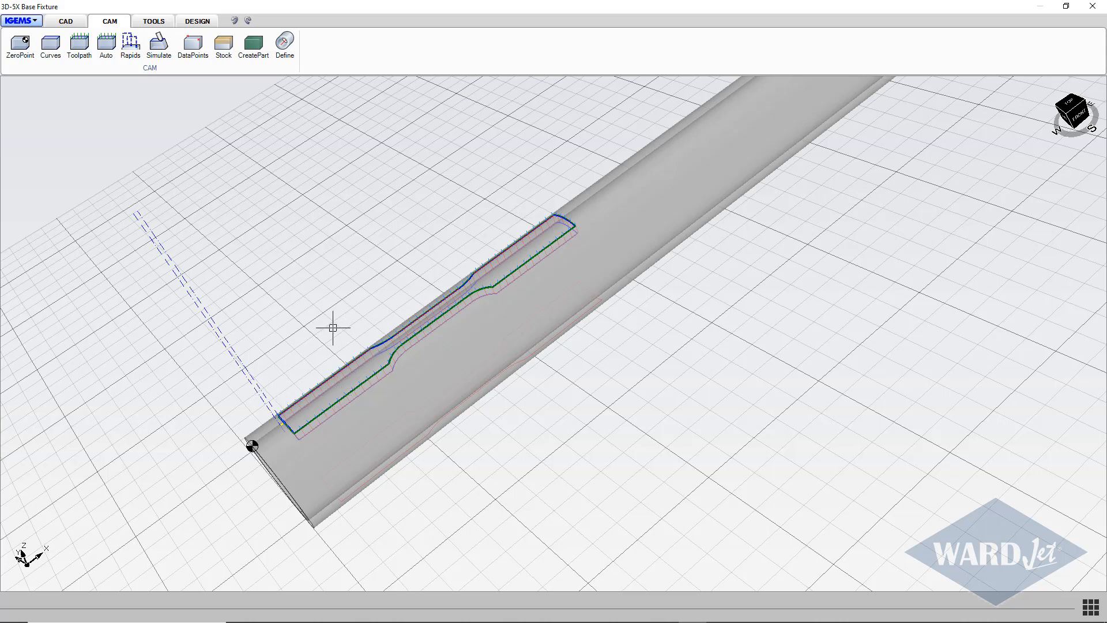
Step: Set all rapid moves to the distance method with a 0.5 in offset and check them at the start point
click(130, 46)
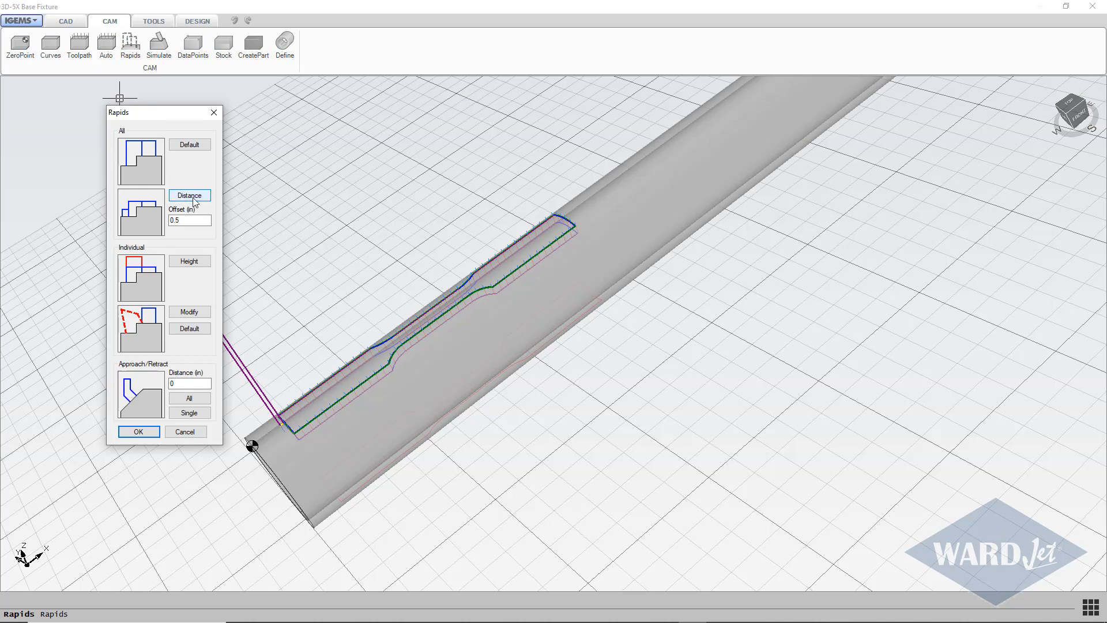
click(192, 197)
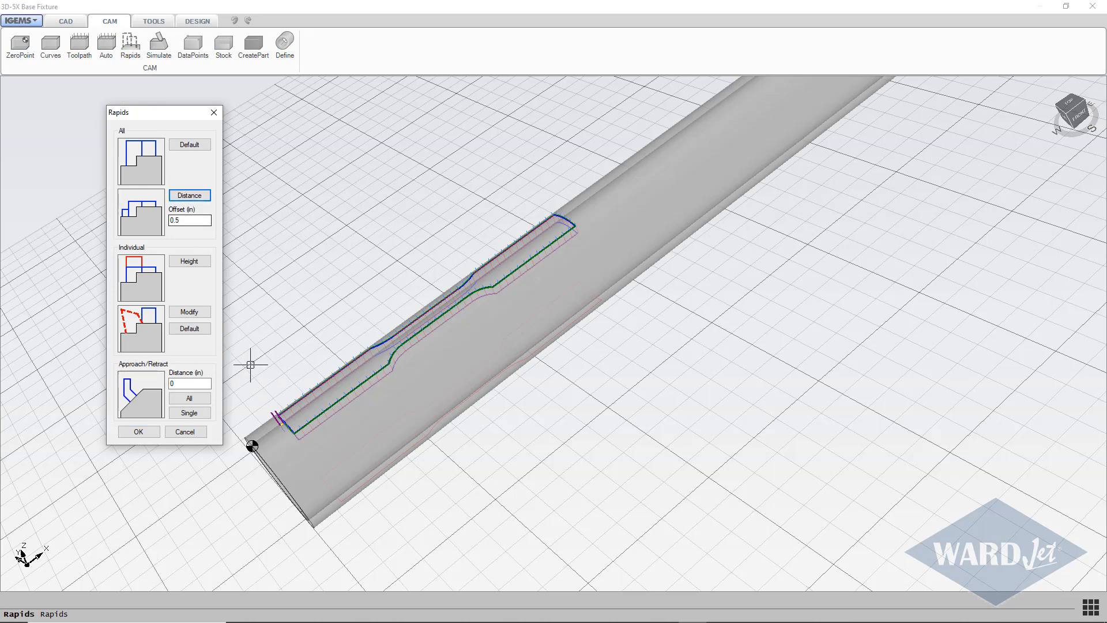
scroll(288, 387, up, 5)
scroll(289, 386, up, 5)
scroll(289, 387, down, 4)
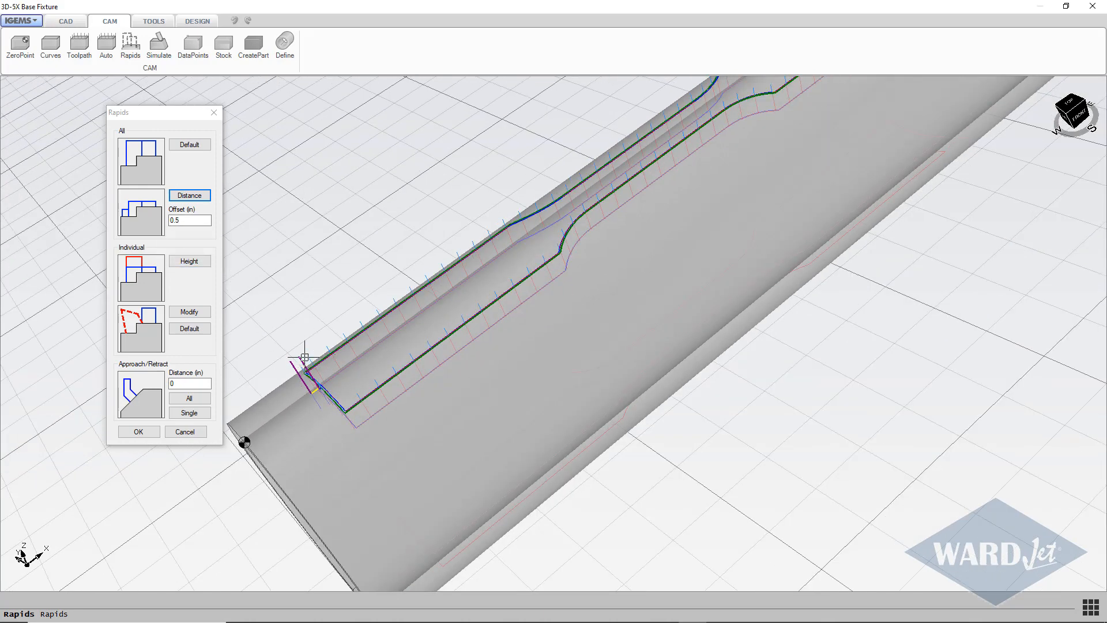
scroll(304, 357, down, 5)
scroll(416, 308, up, 4)
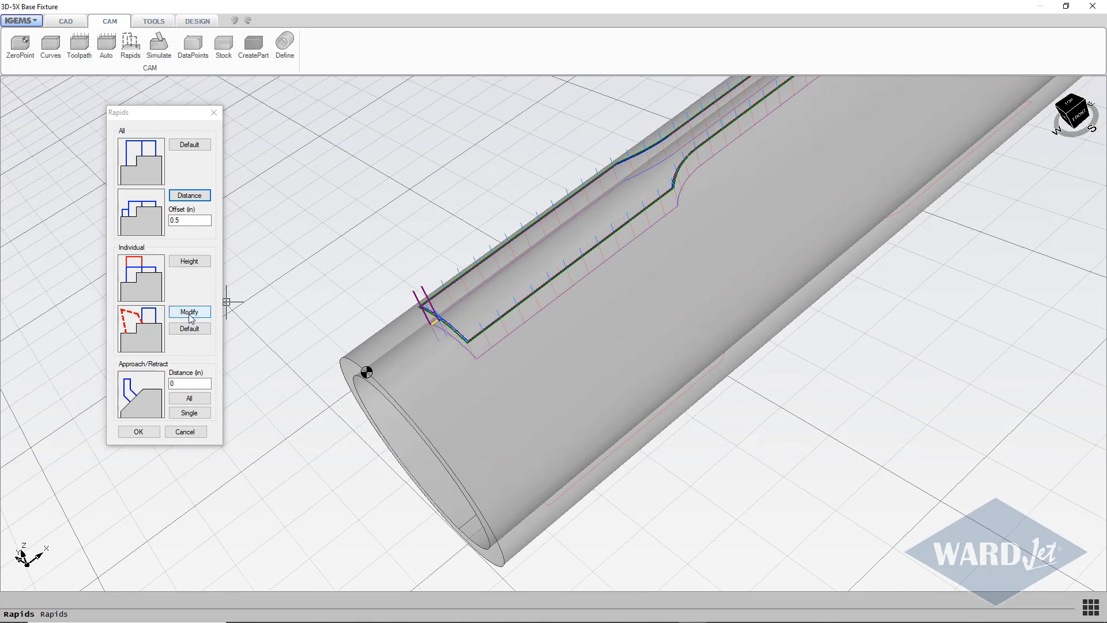
Step: Modify the leadout rapid individually, placing its first point 1 in away from the cut along the tool direction
click(188, 312)
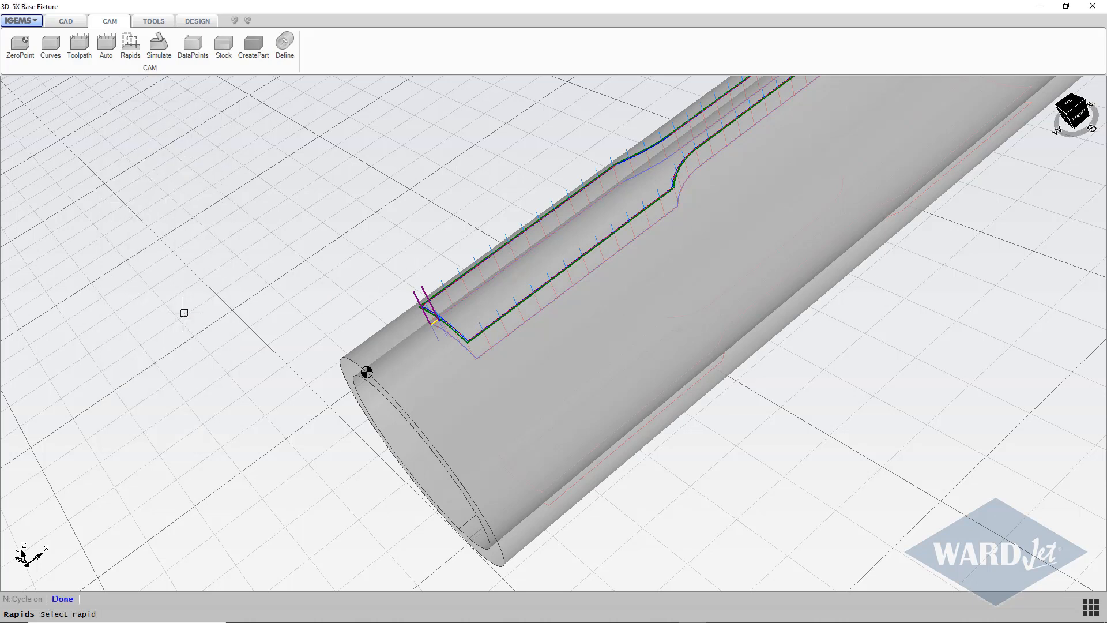
scroll(426, 288, up, 3)
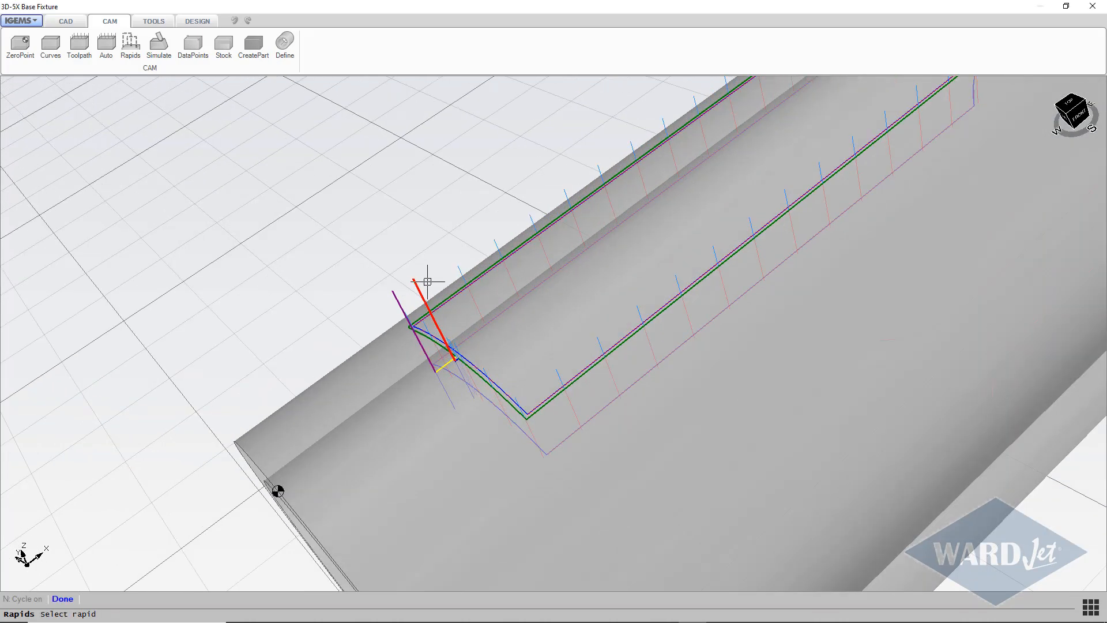
scroll(428, 281, up, 2)
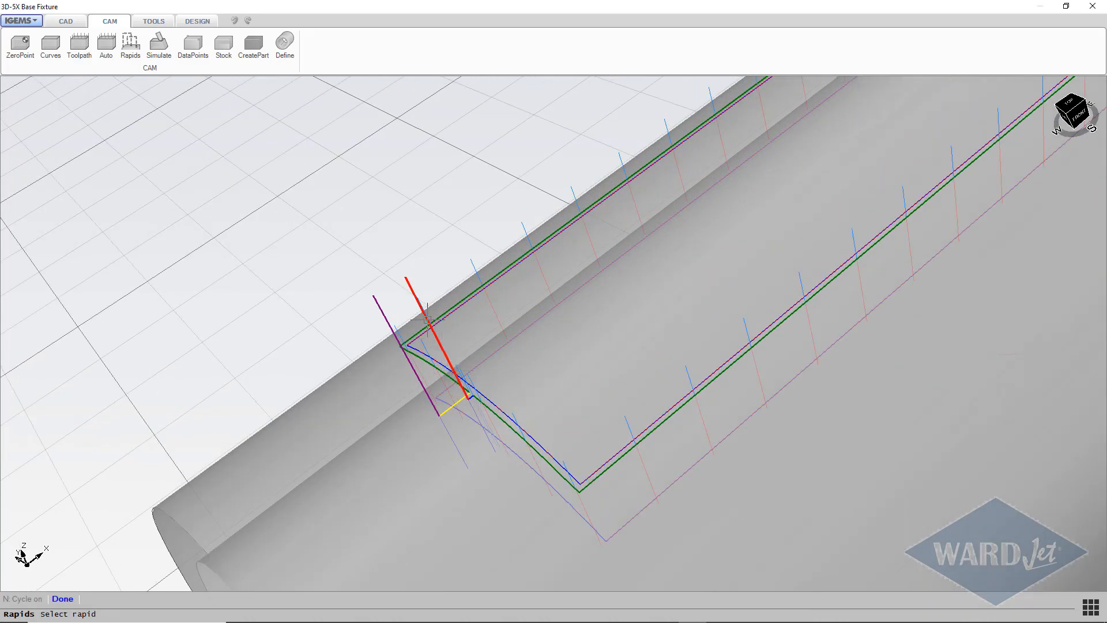
scroll(472, 397, up, 2)
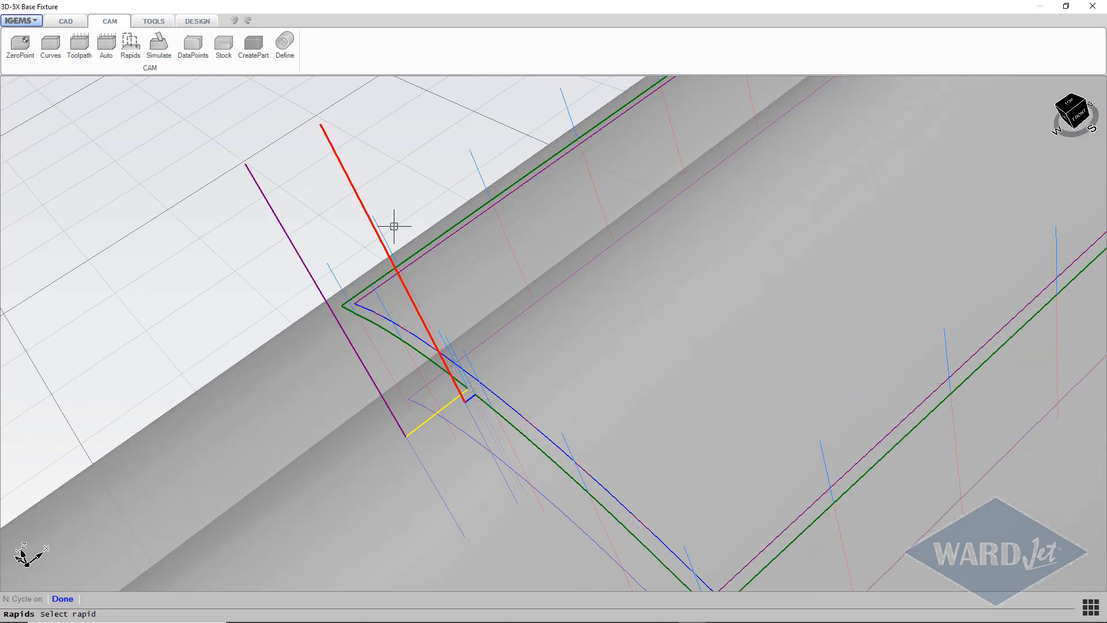
click(357, 196)
scroll(358, 192, down, 4)
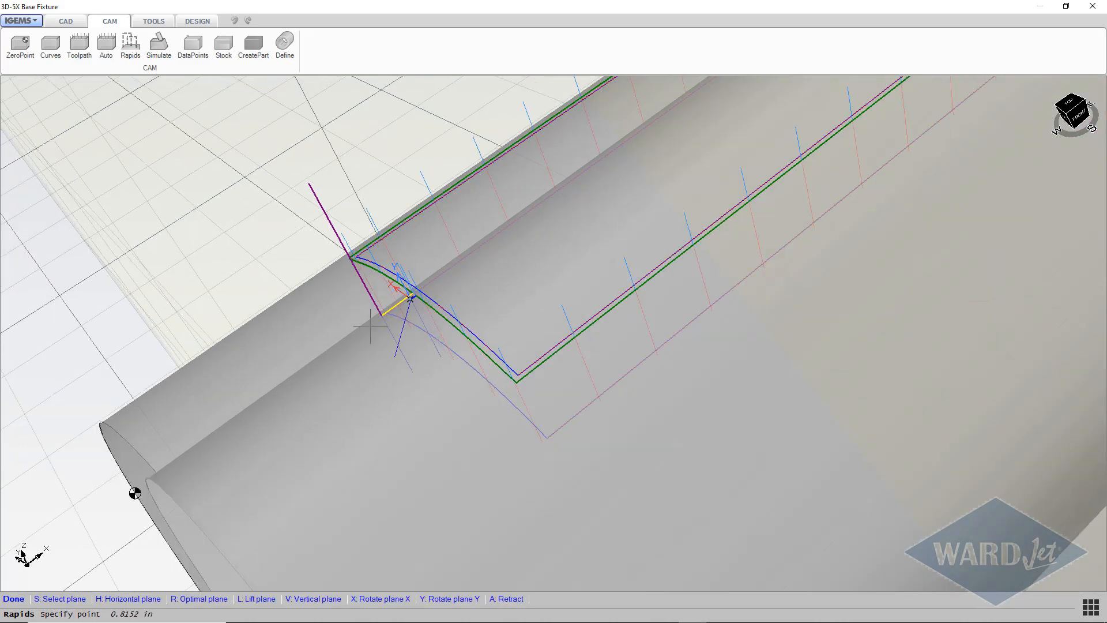
scroll(380, 208, down, 1)
scroll(382, 190, up, 3)
scroll(380, 188, down, 2)
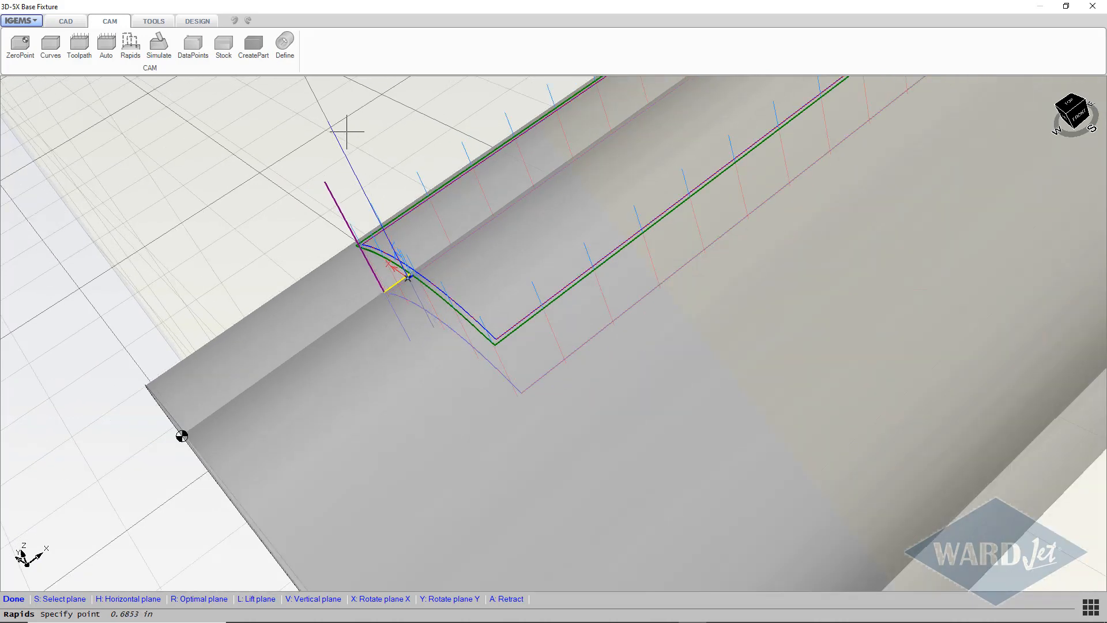
text(1)
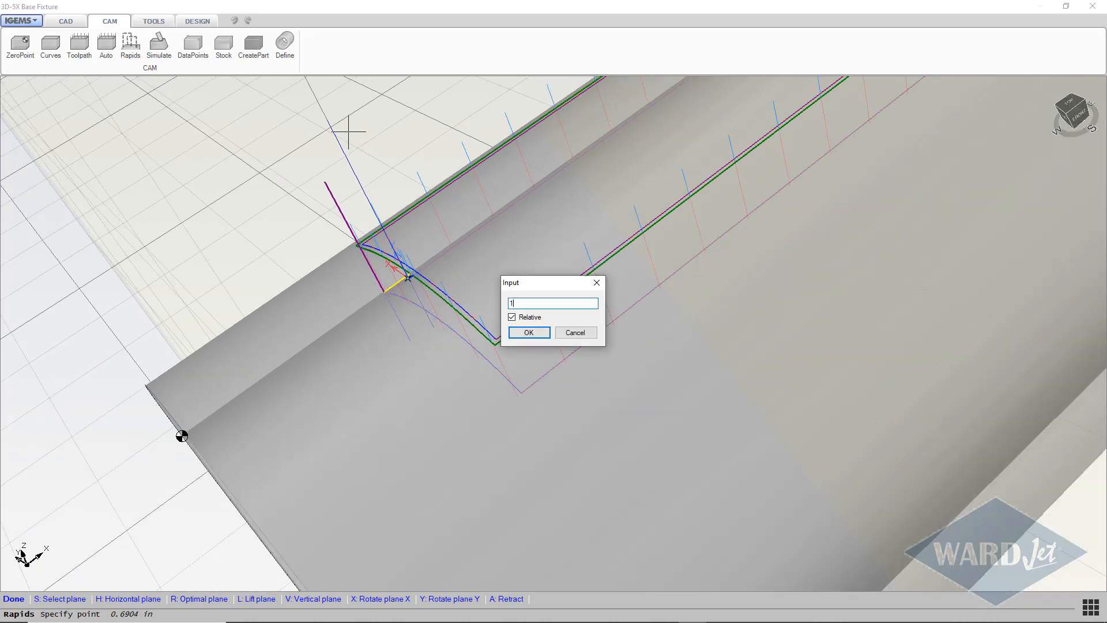
key(Return)
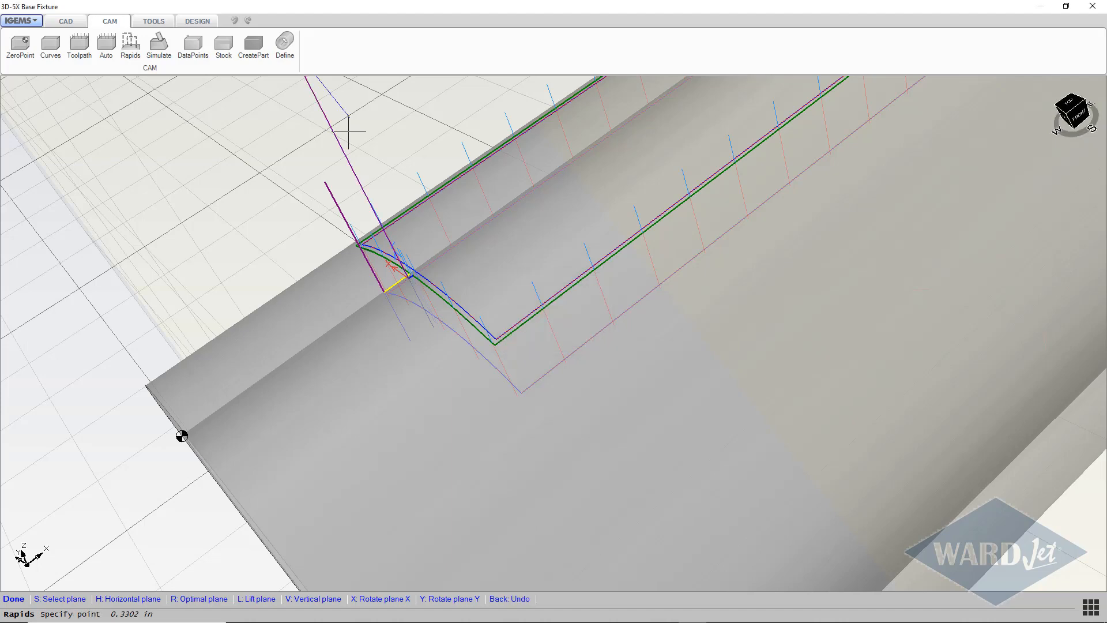
Step: Switch to the horizontal plane and extend the leadout rapid 12 in sideways along Y, away from the tube
scroll(350, 132, down, 5)
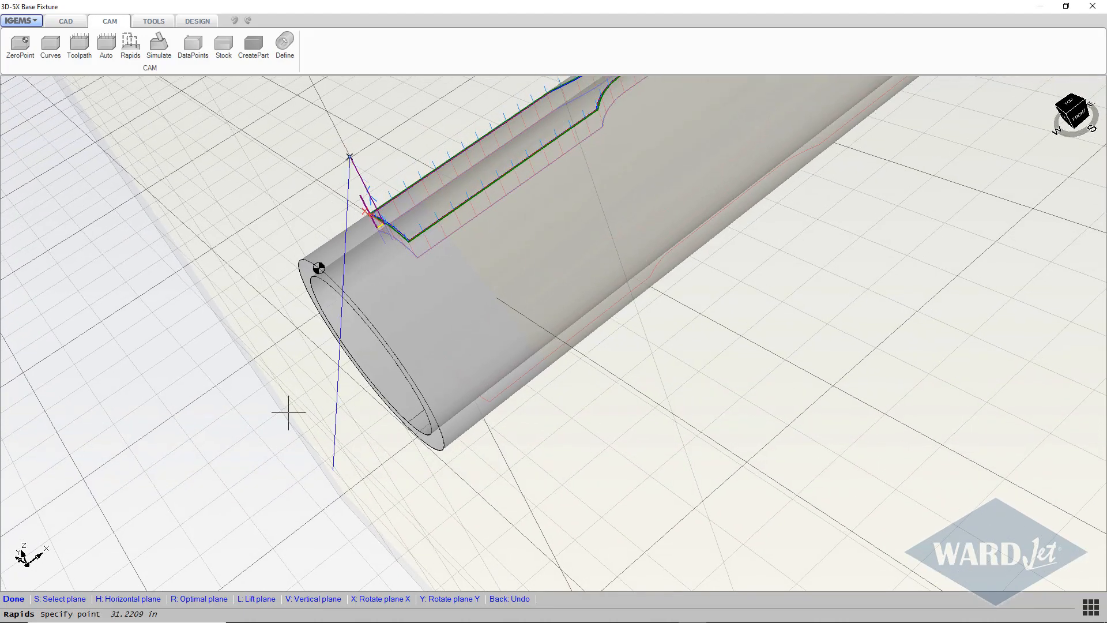
click(128, 598)
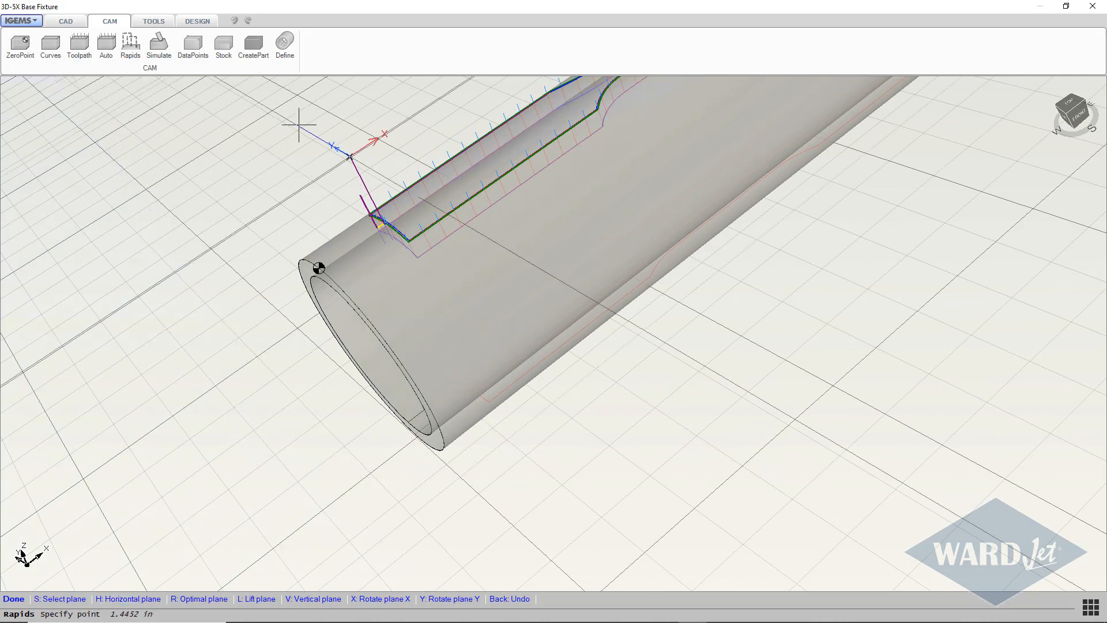
scroll(262, 99, up, 3)
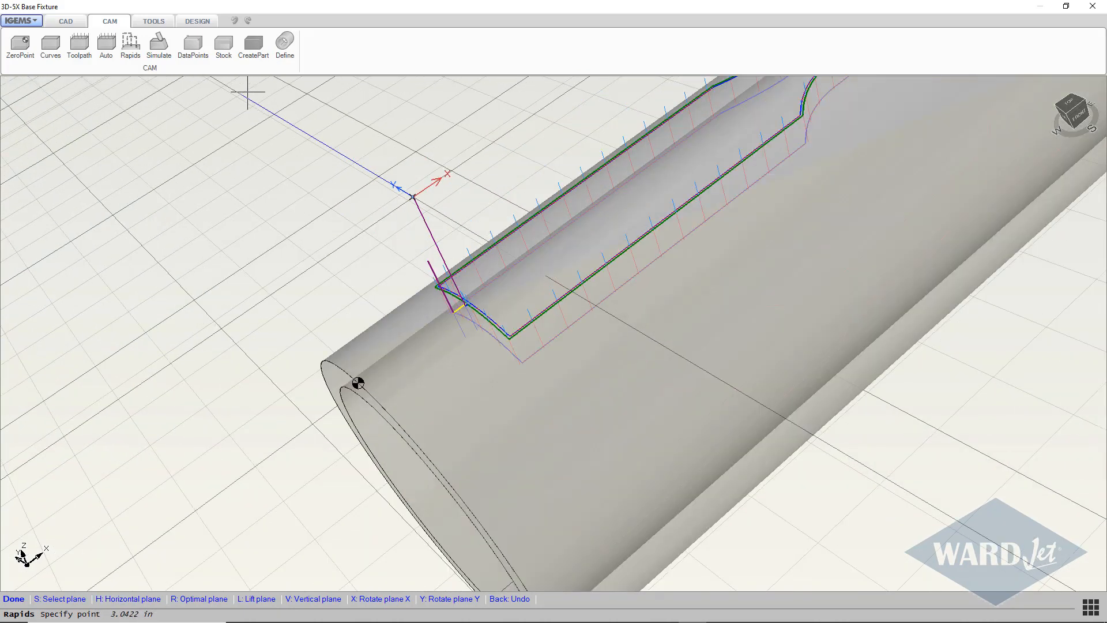
text(12)
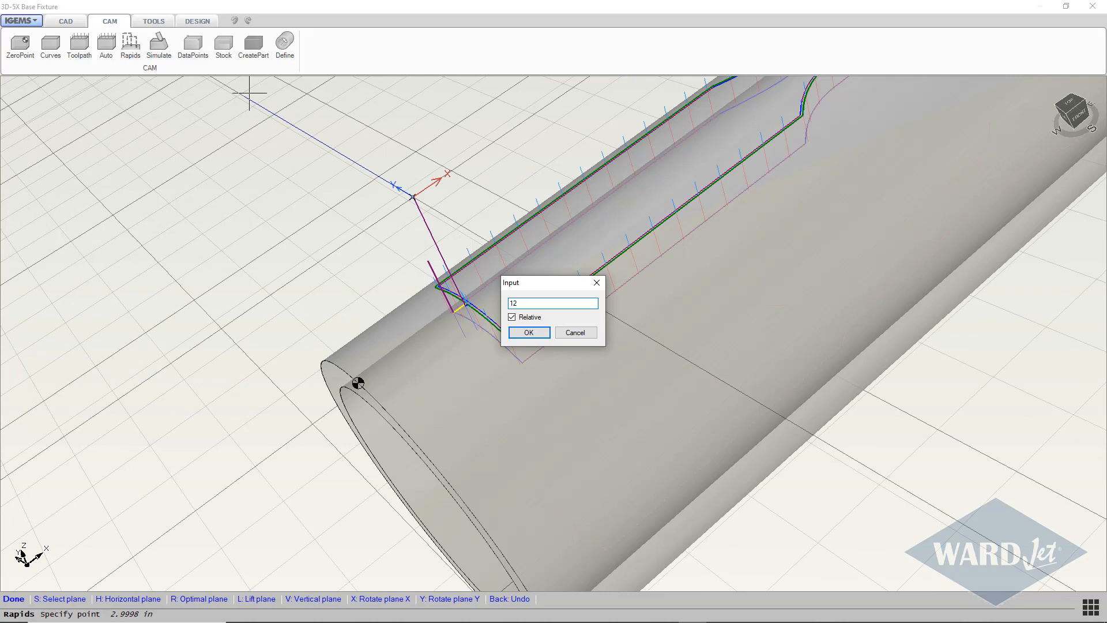
key(Return)
scroll(249, 93, down, 3)
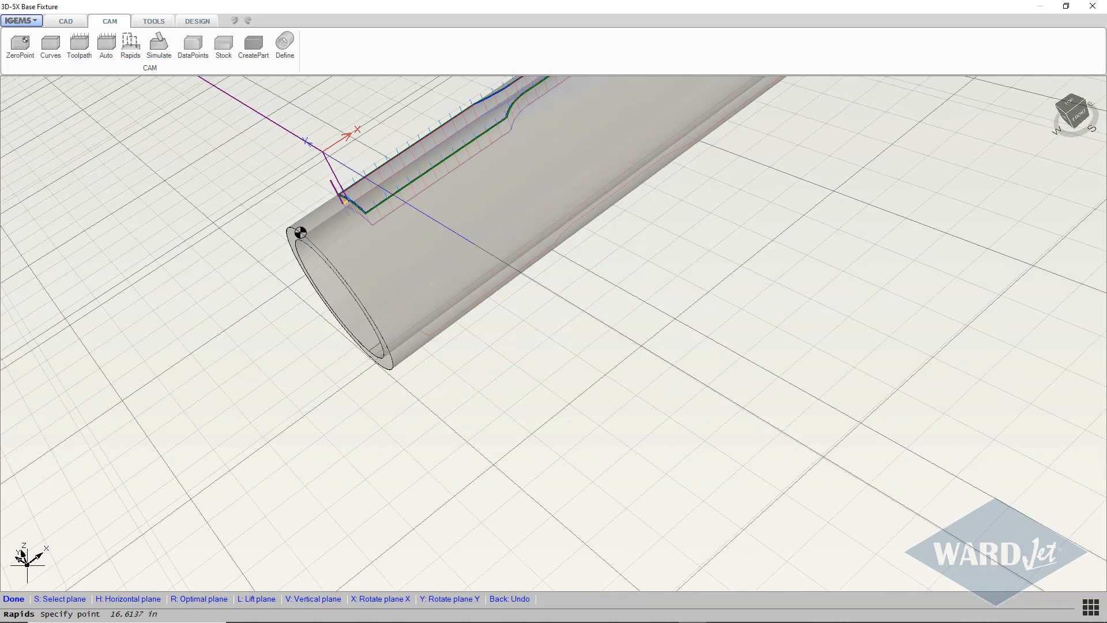
Step: Finish the custom leadout rapid running sideways from the tube and accept the rapids settings
click(13, 599)
middle_drag(101, 437, 426, 182)
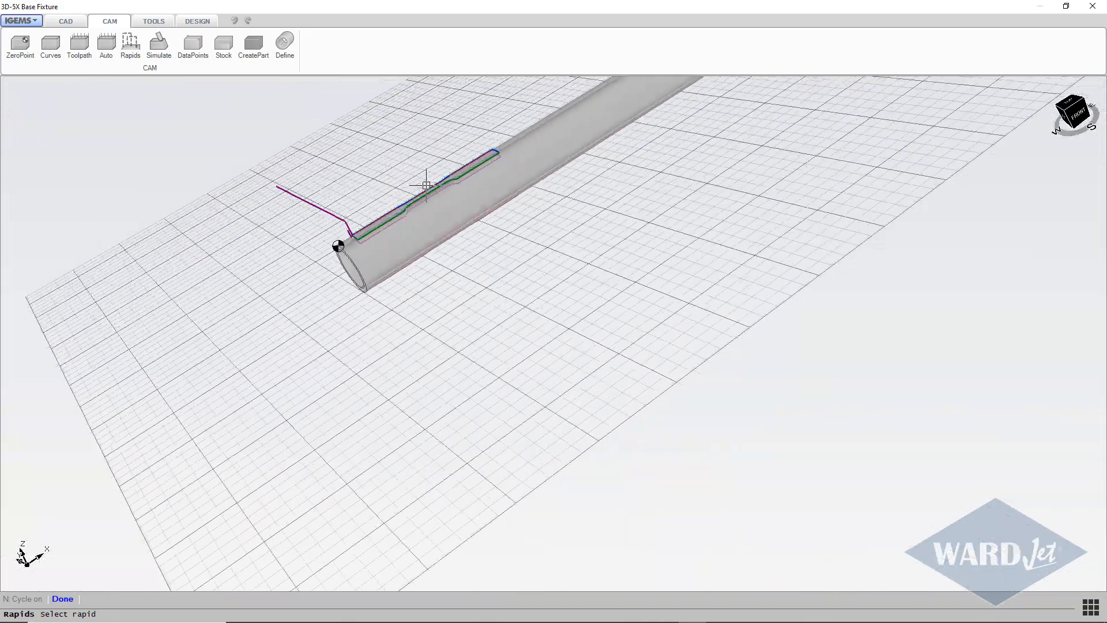
middle_drag(544, 148, 512, 276)
scroll(434, 268, up, 2)
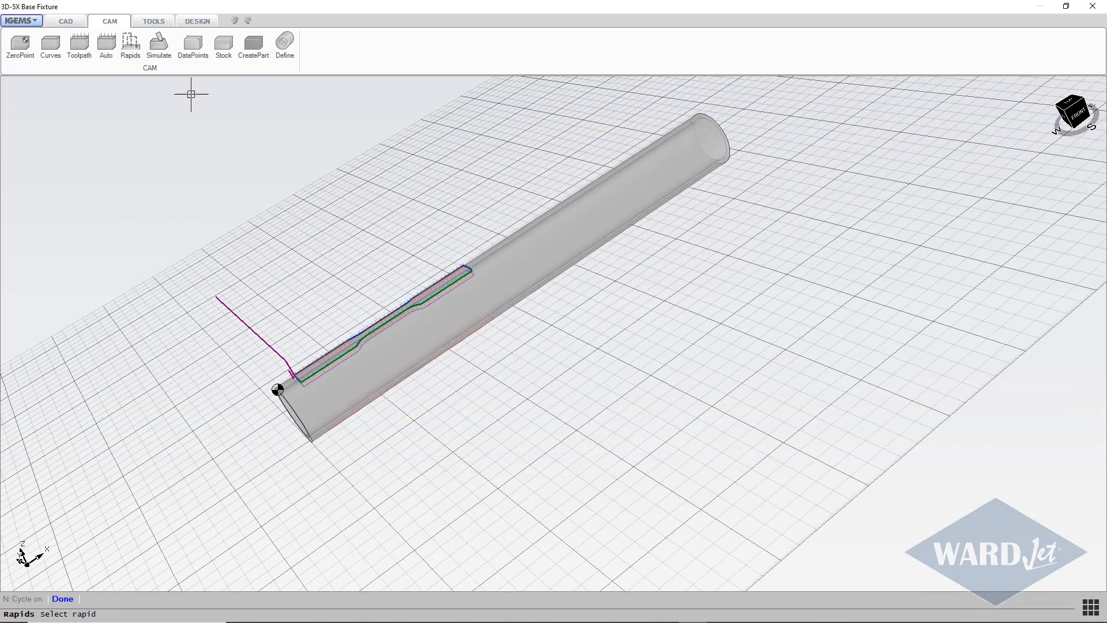
click(62, 598)
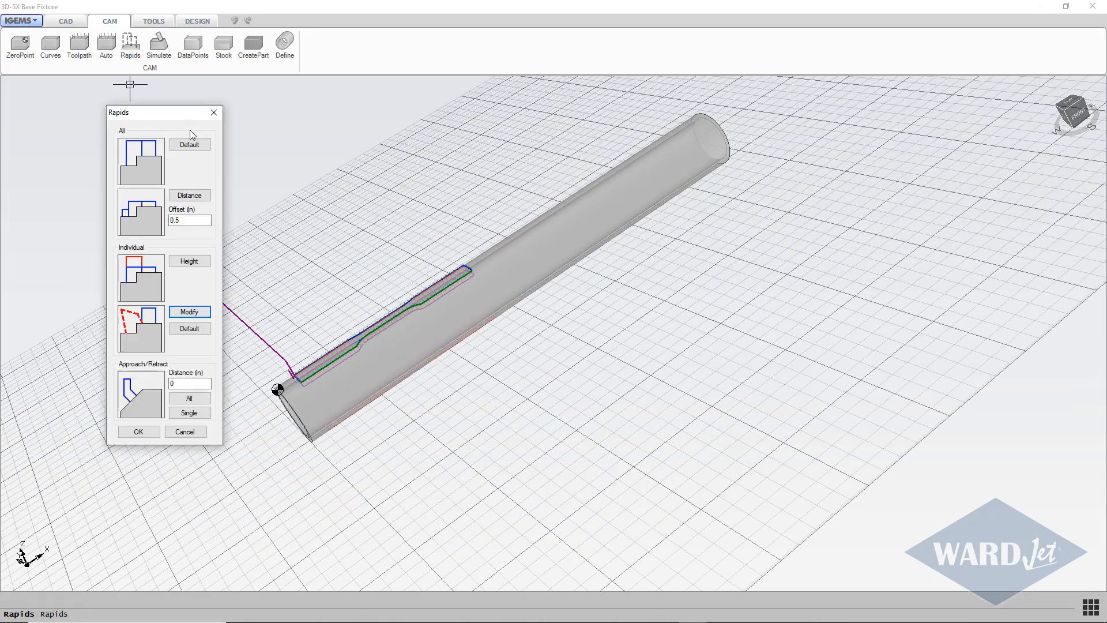
click(138, 431)
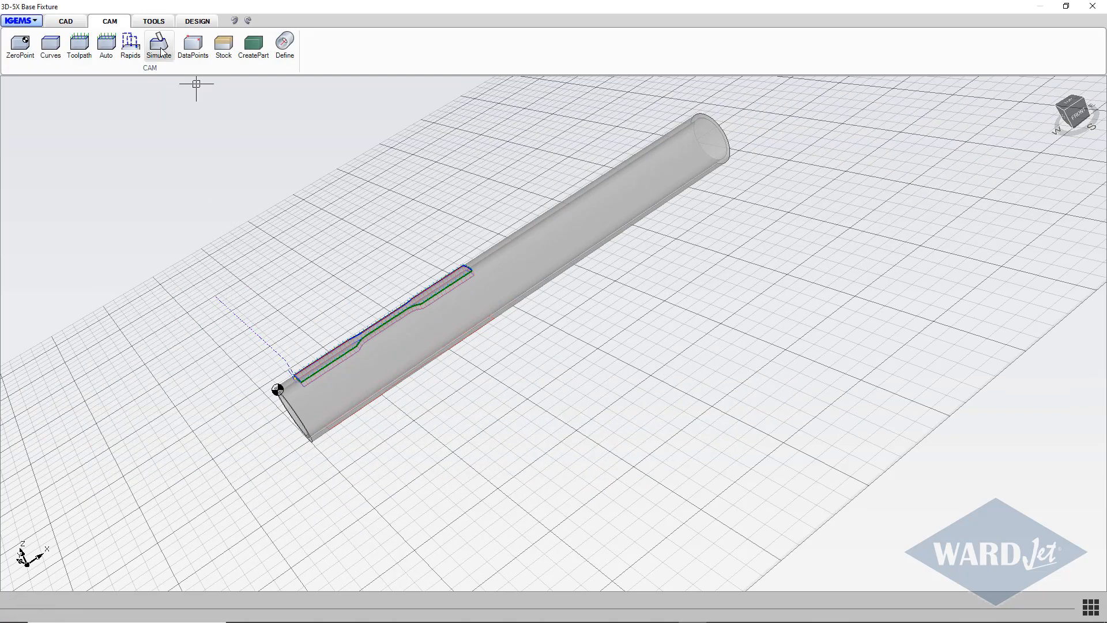
Step: Simulate the dog-bone cut with the Dialine Abrasive tool through to the end of the leadout rapid
click(249, 364)
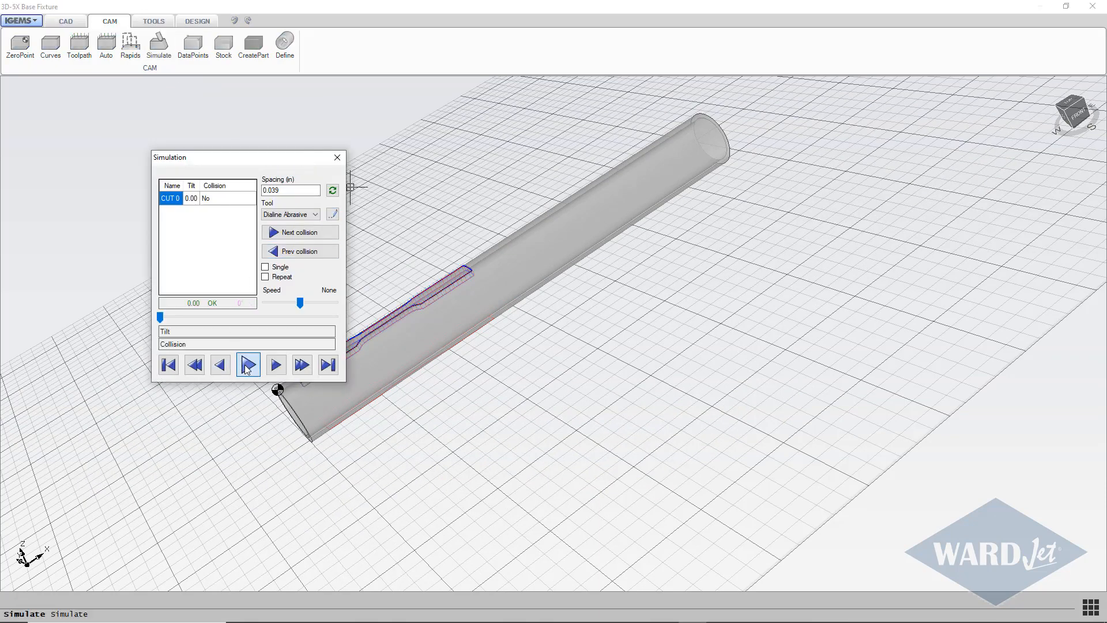
drag(243, 157, 131, 149)
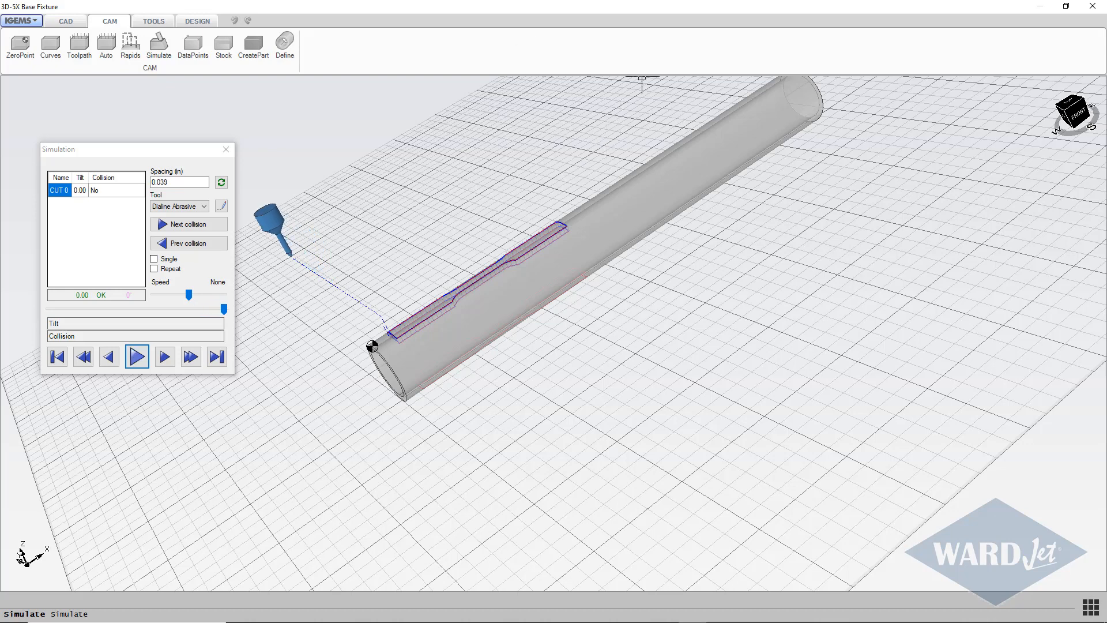
click(225, 150)
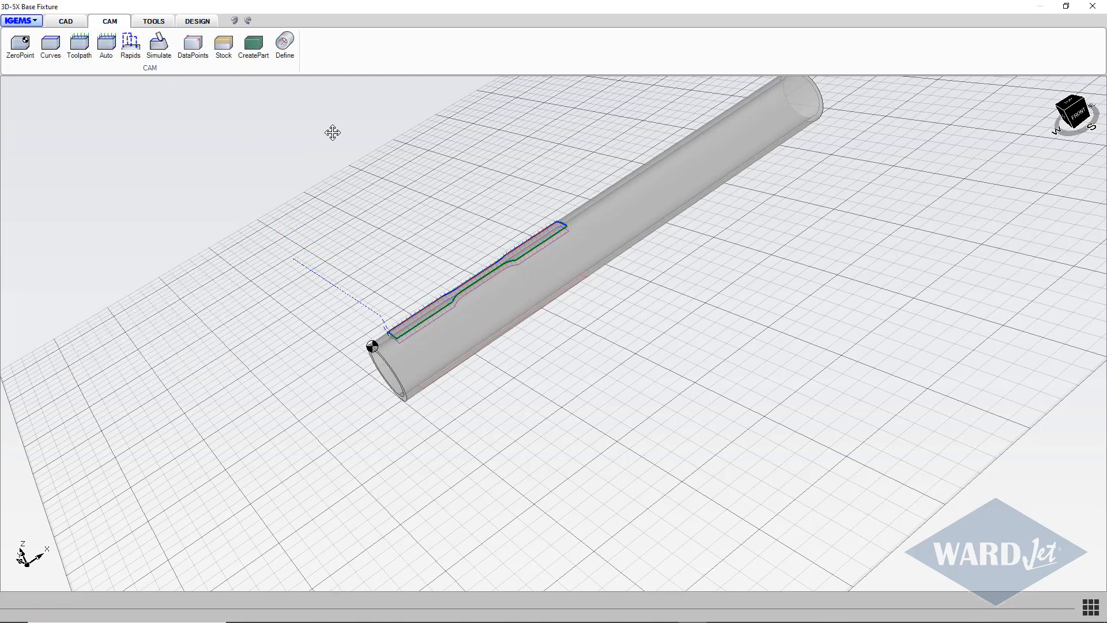
middle_drag(333, 132, 219, 174)
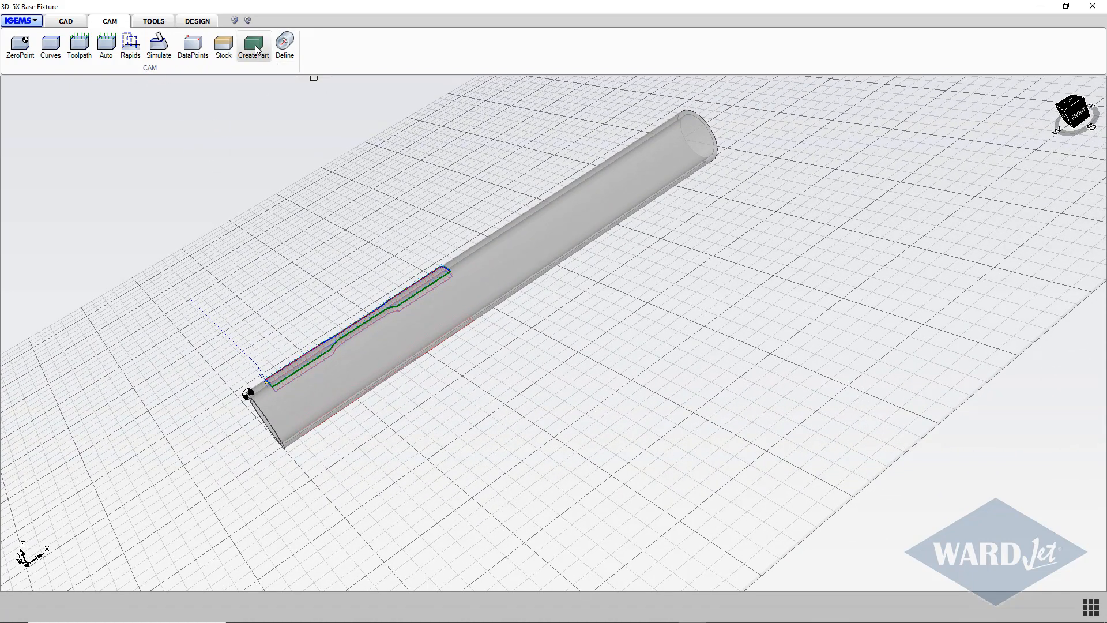
Step: Update the existing part with the new toolpath, using the Curves export method
click(255, 46)
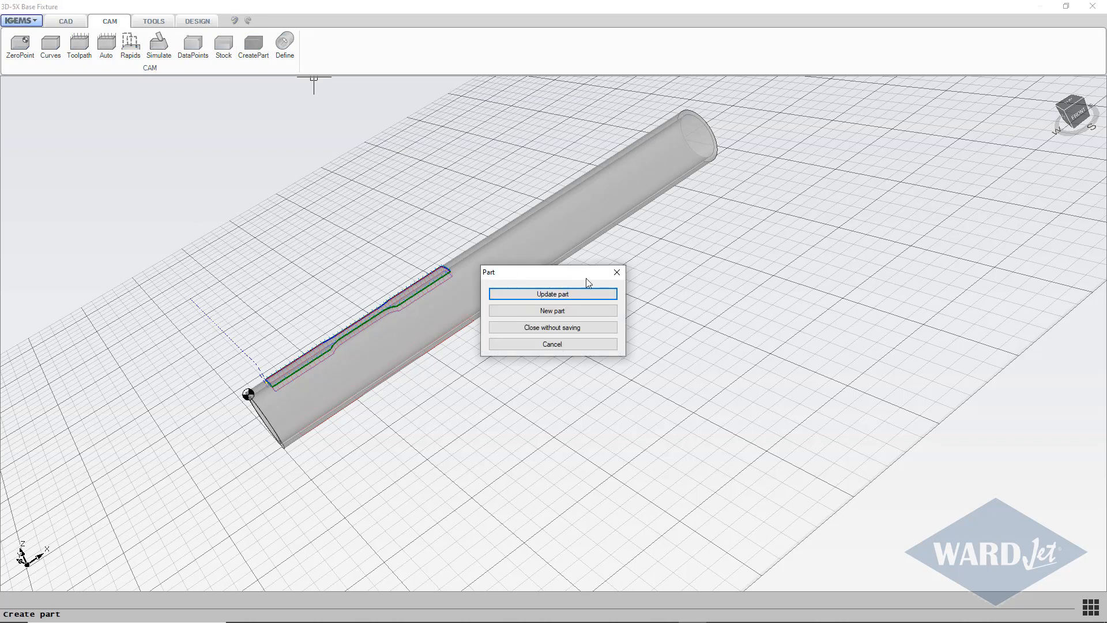
click(539, 296)
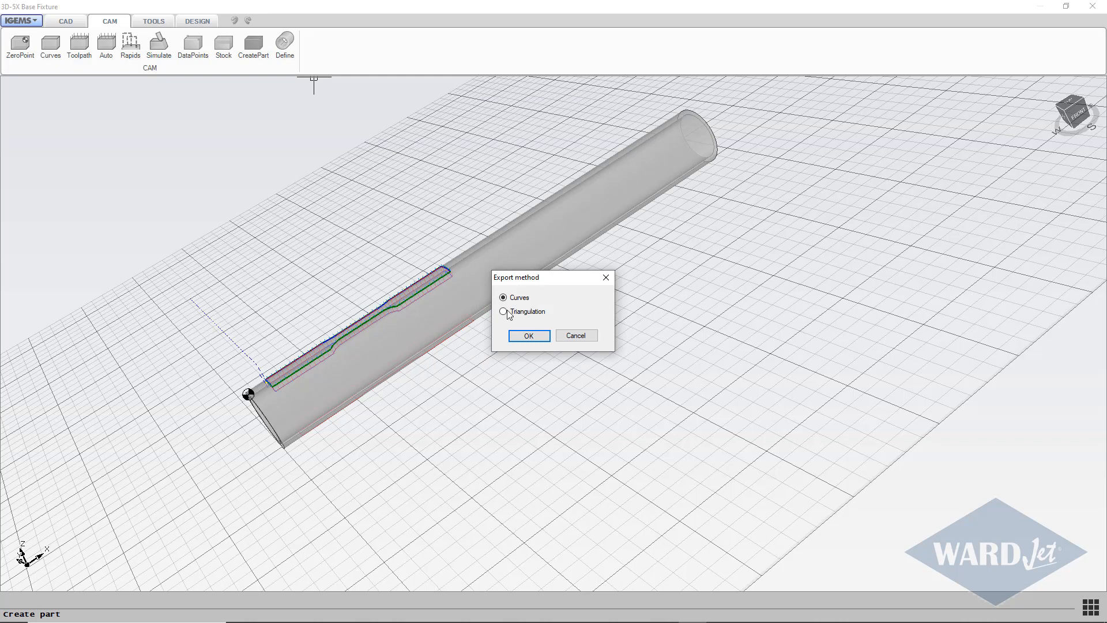
click(529, 337)
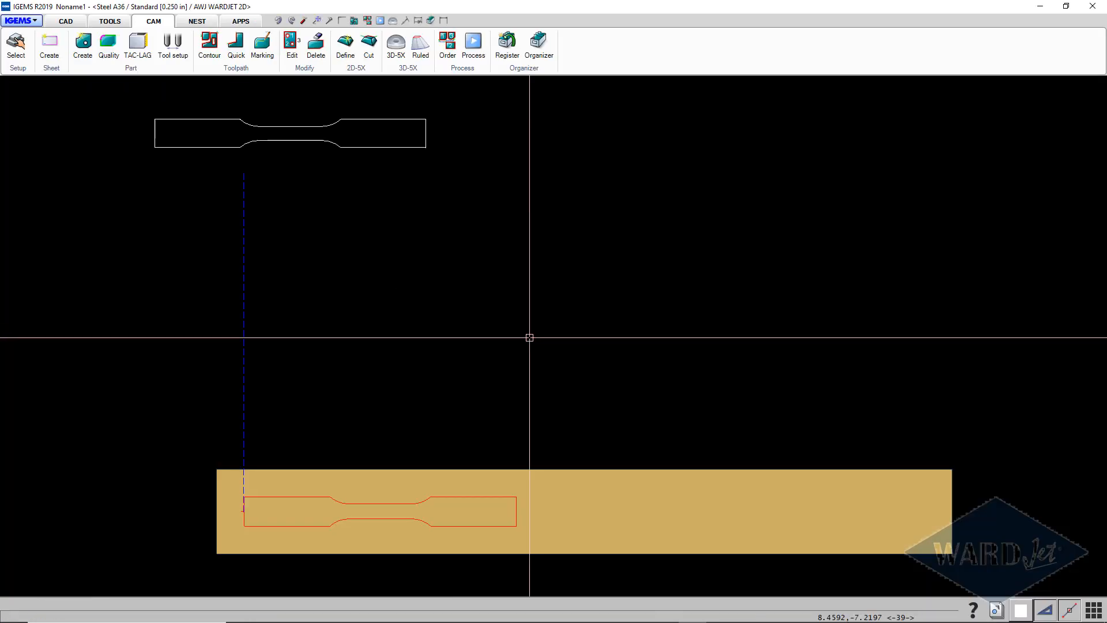
Step: Order the tube part for cutting and set its 3D zero point at the middle of the tube's left end, with Z at 3.0625 in
scroll(478, 306, up, 5)
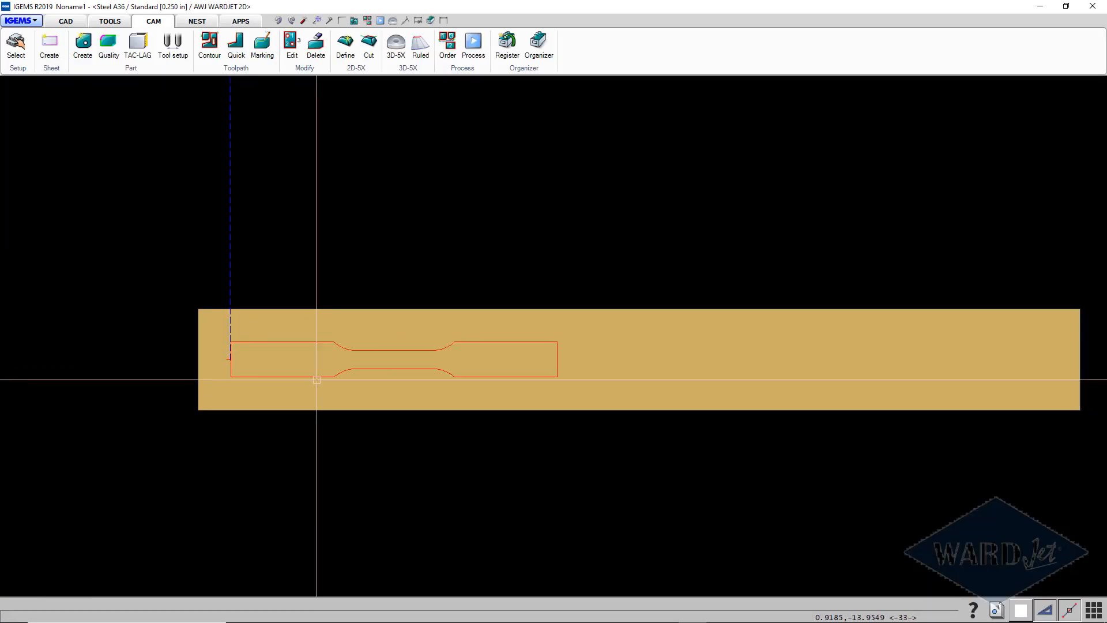
scroll(392, 368, up, 2)
scroll(304, 366, down, 4)
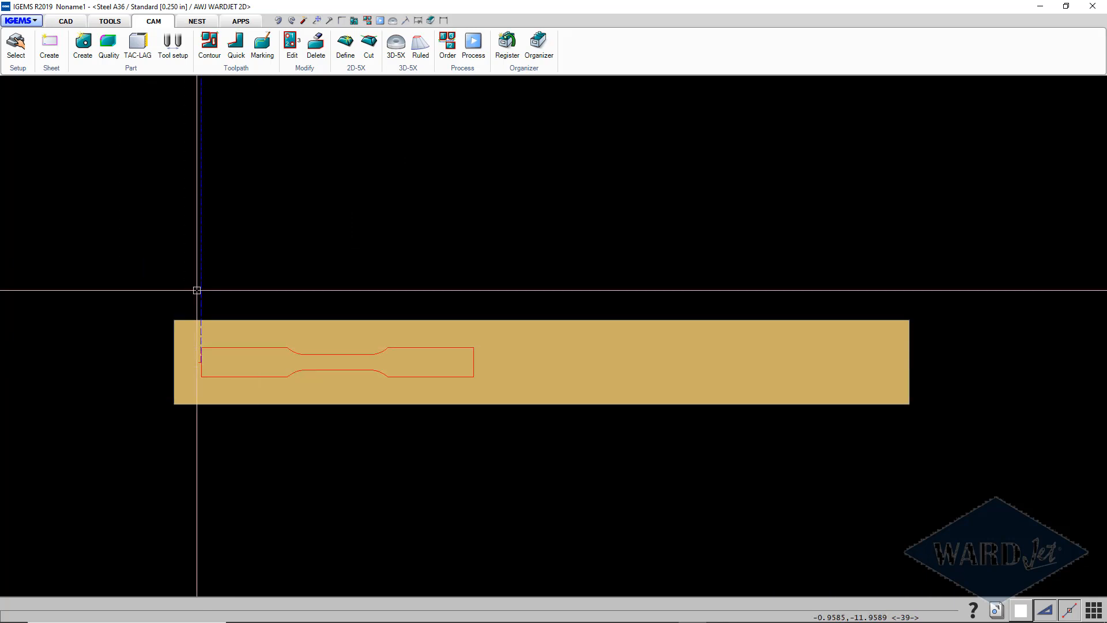
scroll(233, 187, down, 3)
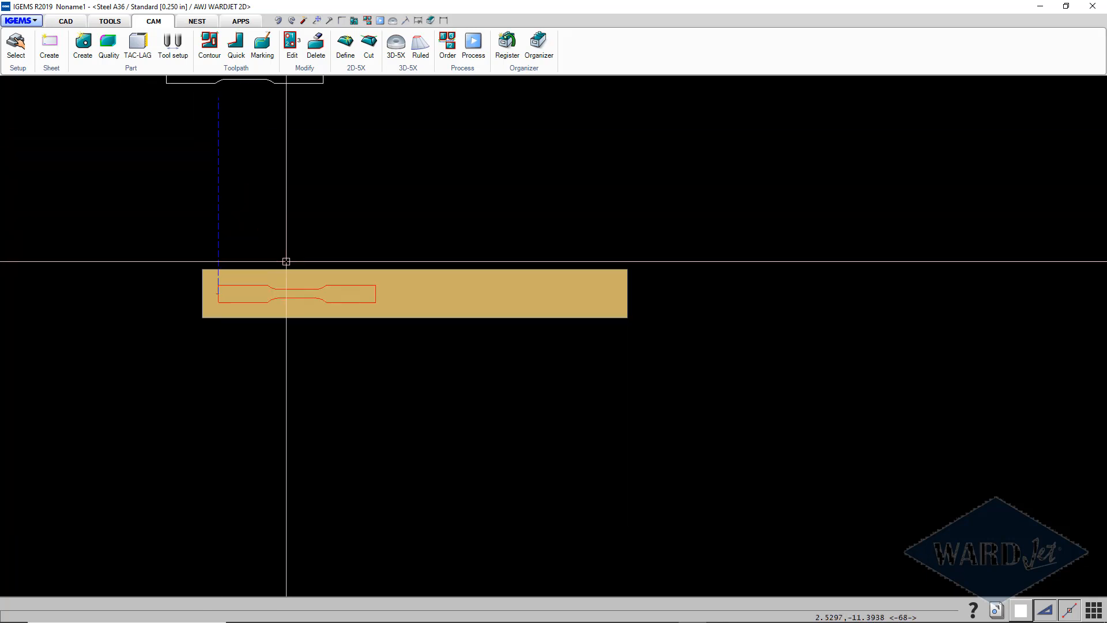
middle_drag(287, 262, 262, 324)
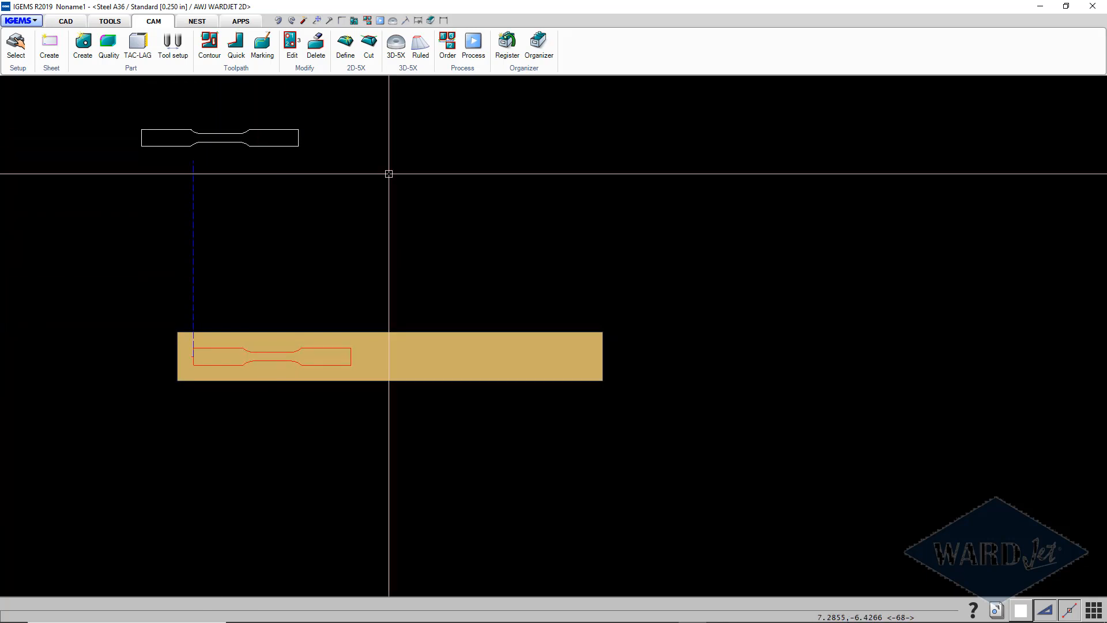
click(448, 45)
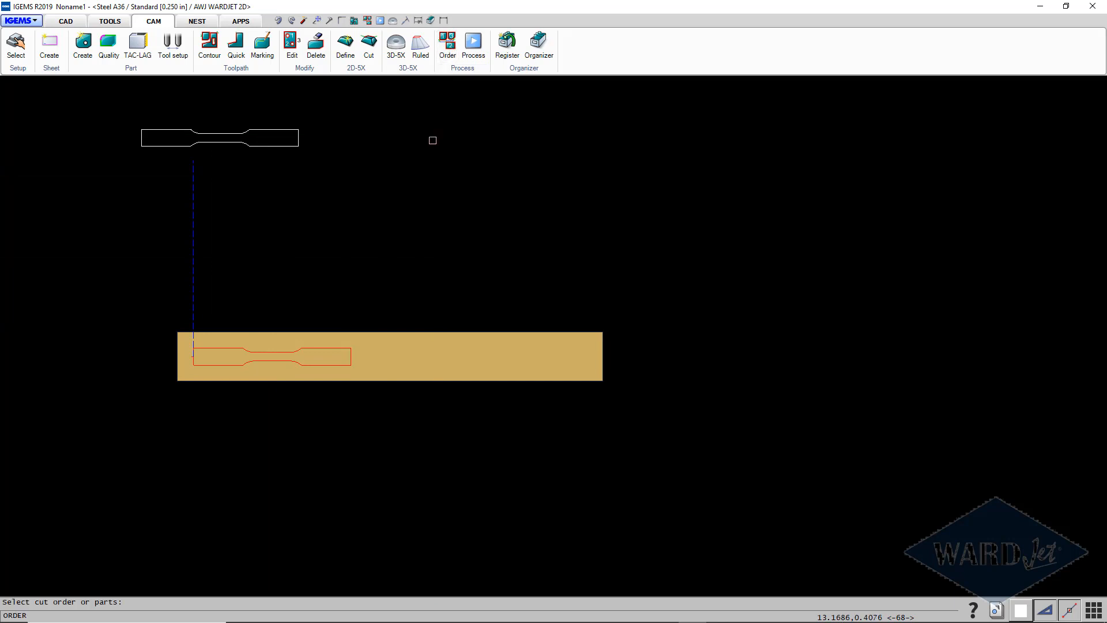
drag(665, 408, 147, 246)
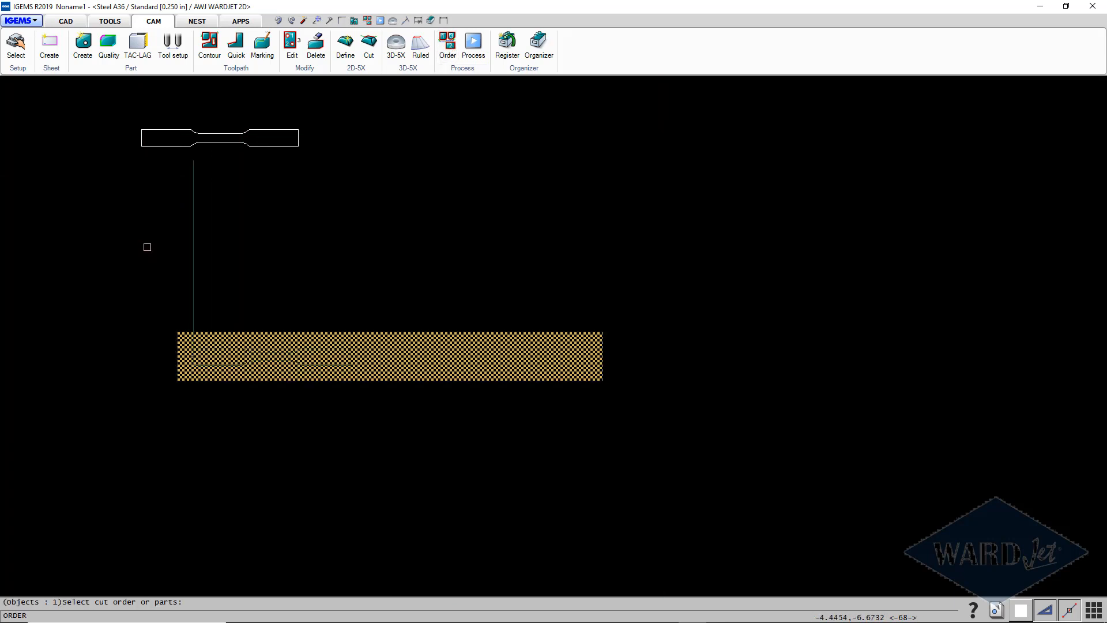
right_click(149, 248)
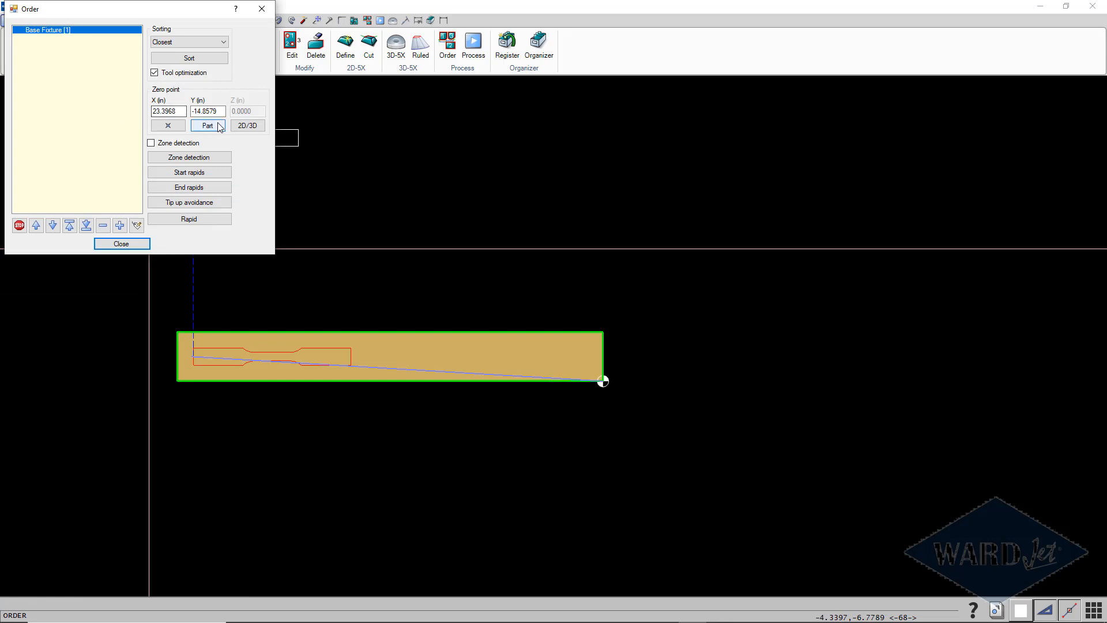
drag(179, 14, 205, 47)
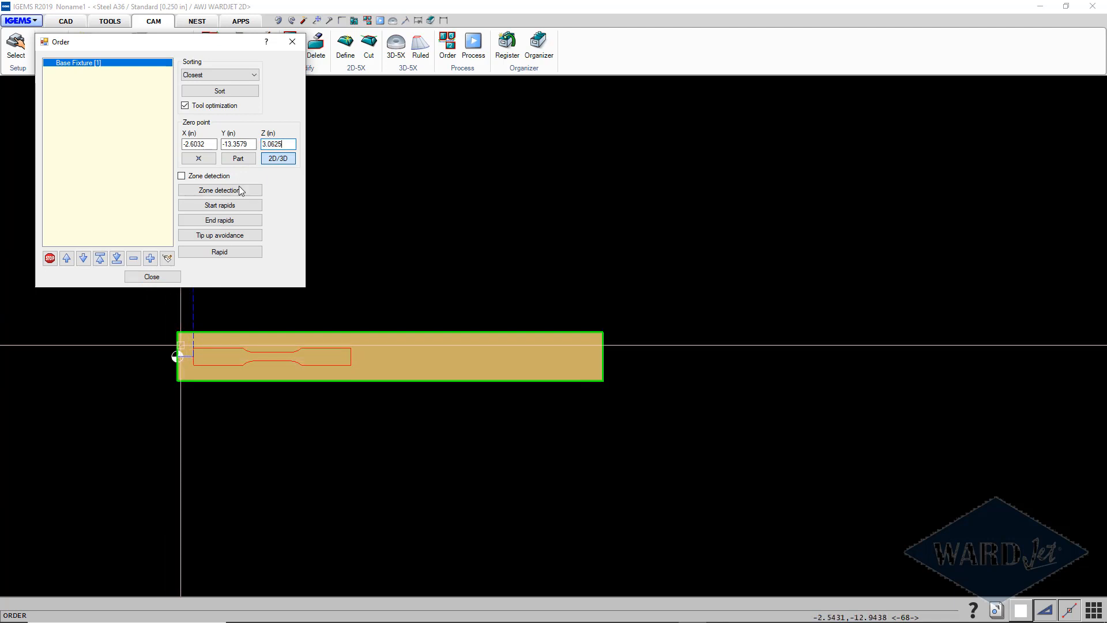
click(152, 276)
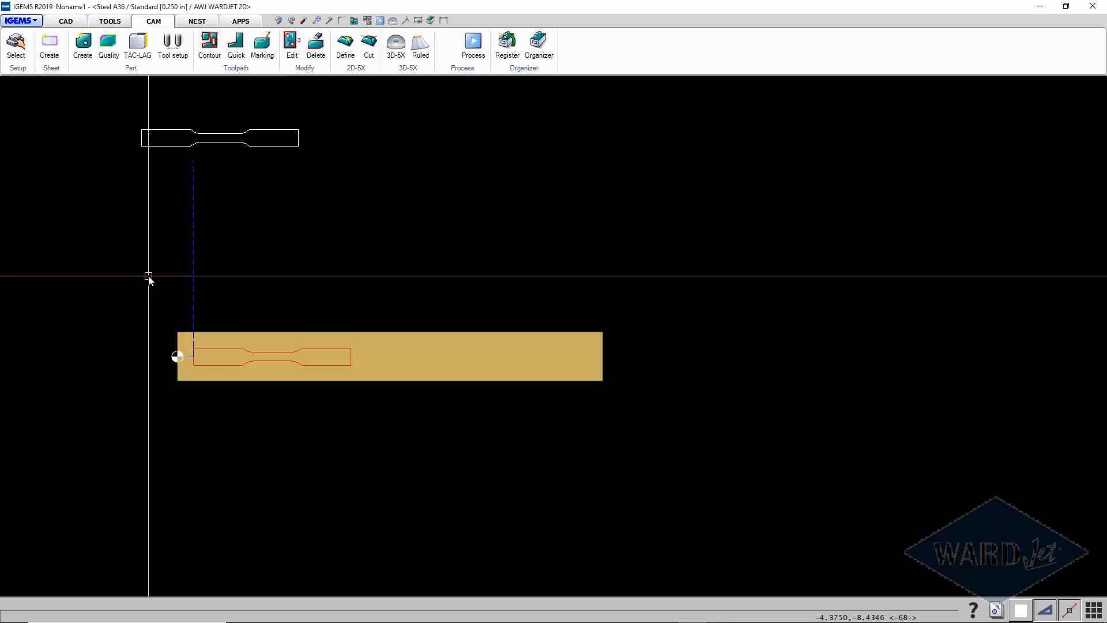
Step: Process the ordered part as a 3D simulation with work offset G54 and zero lines of water-on delay
click(474, 53)
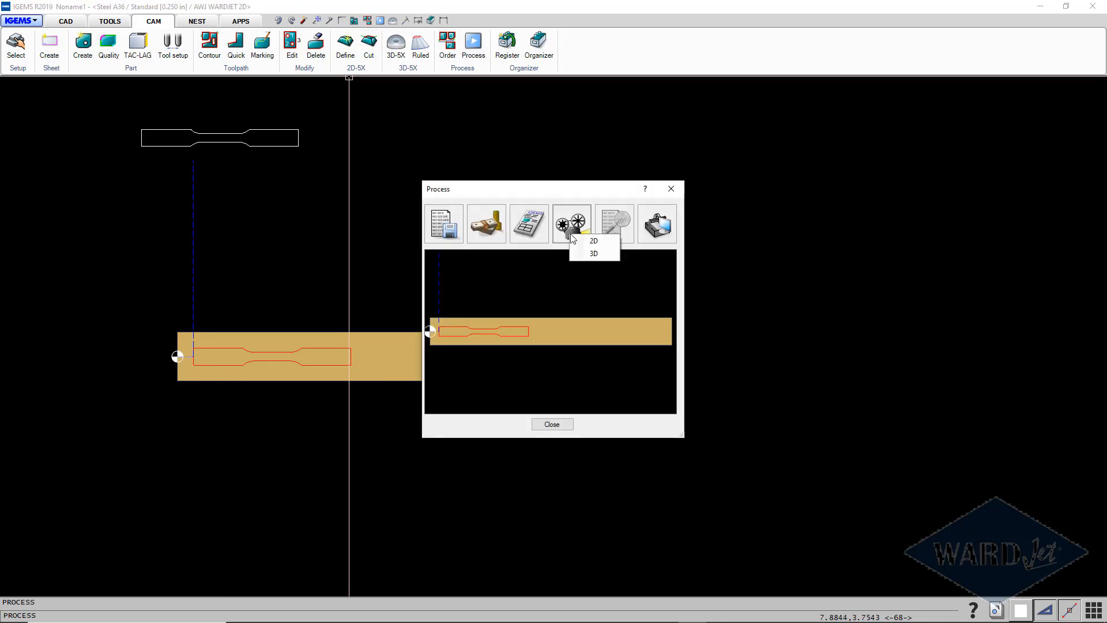
click(594, 253)
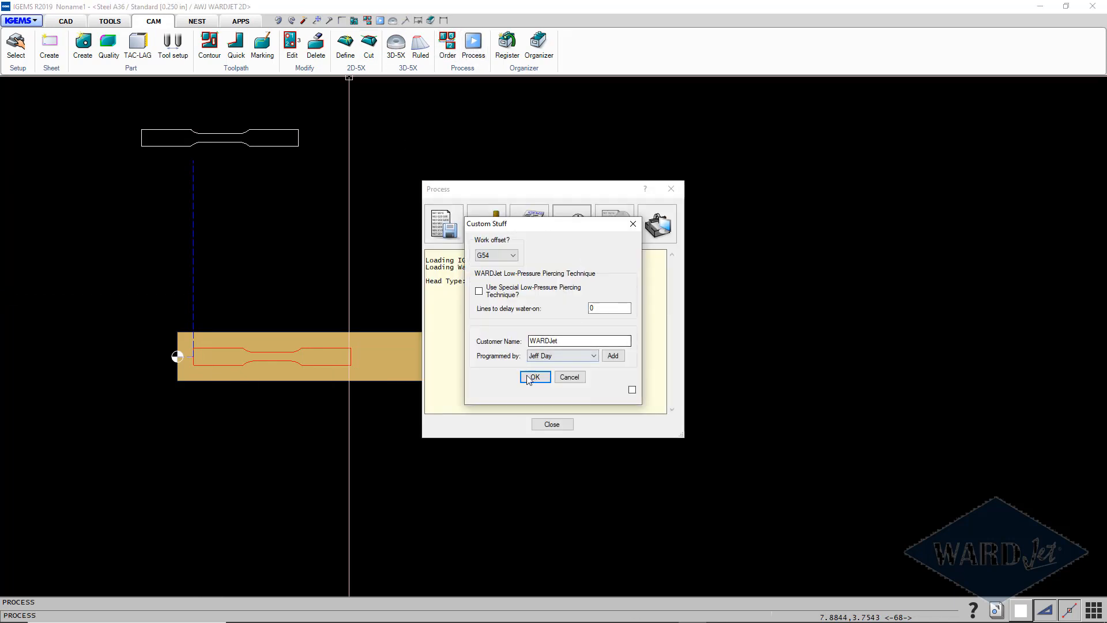
click(533, 378)
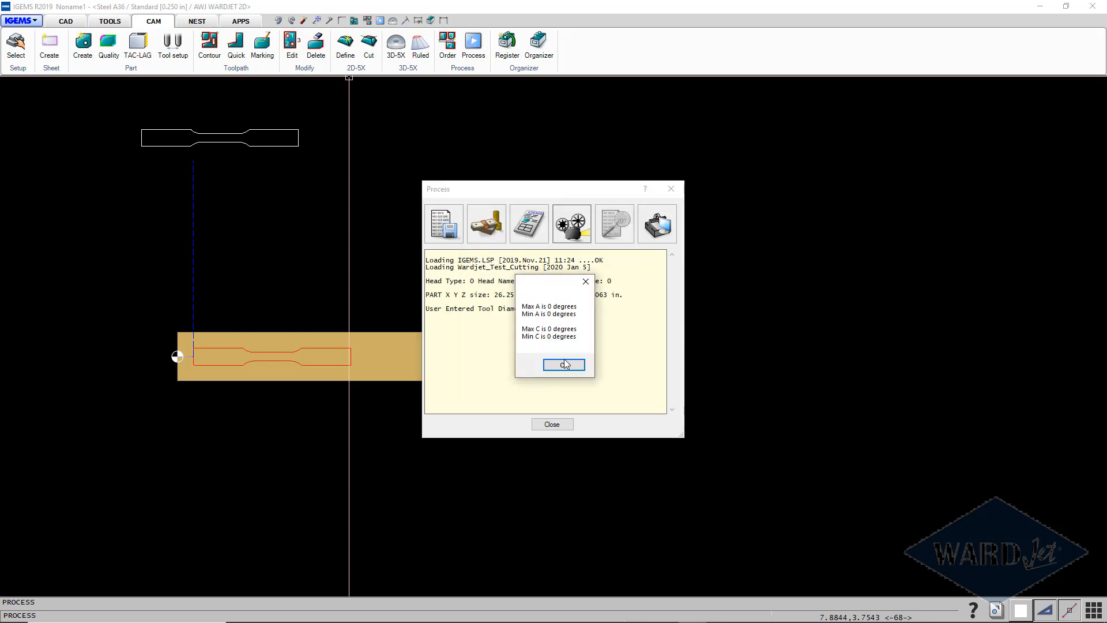
click(564, 367)
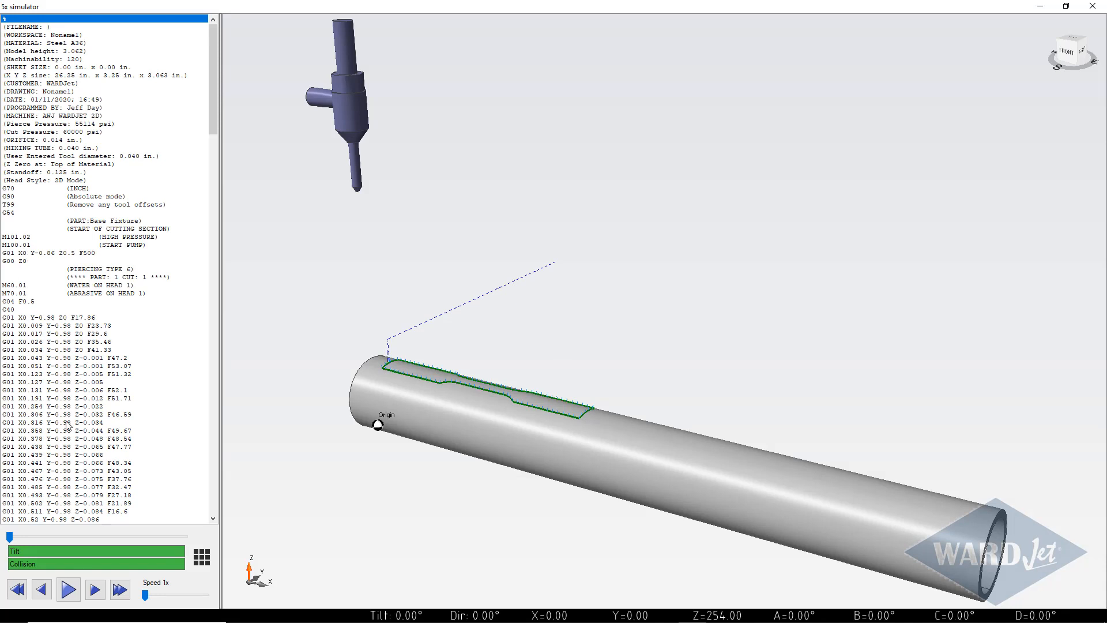
Step: Play the 5-axis simulation and follow the cutting head around the dog-bone outline from several angles
click(67, 588)
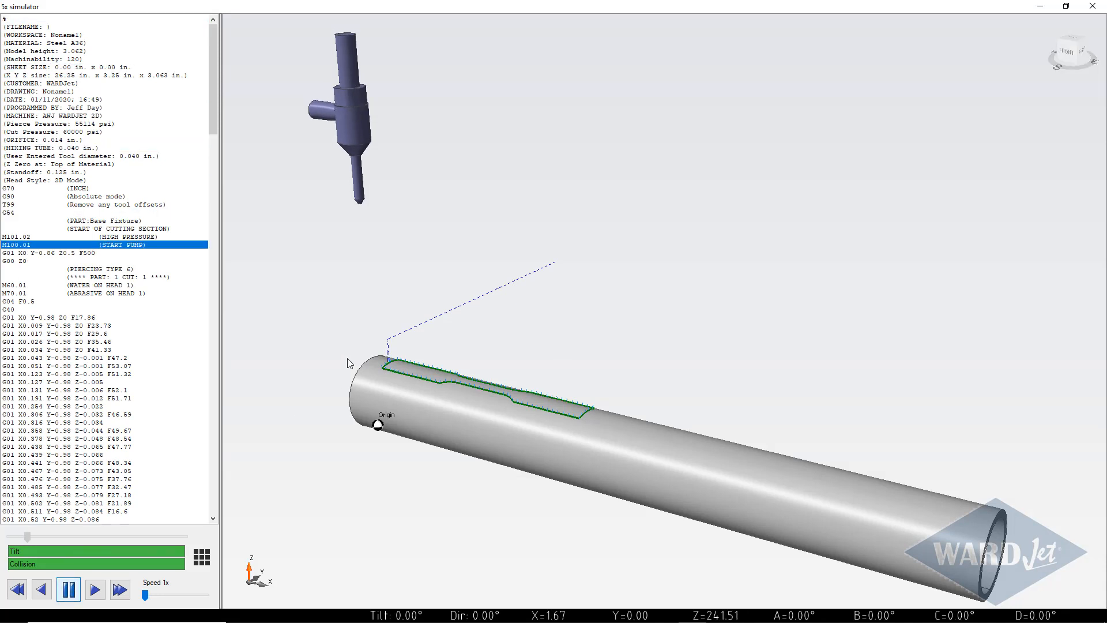
scroll(412, 343, up, 1)
scroll(411, 343, down, 2)
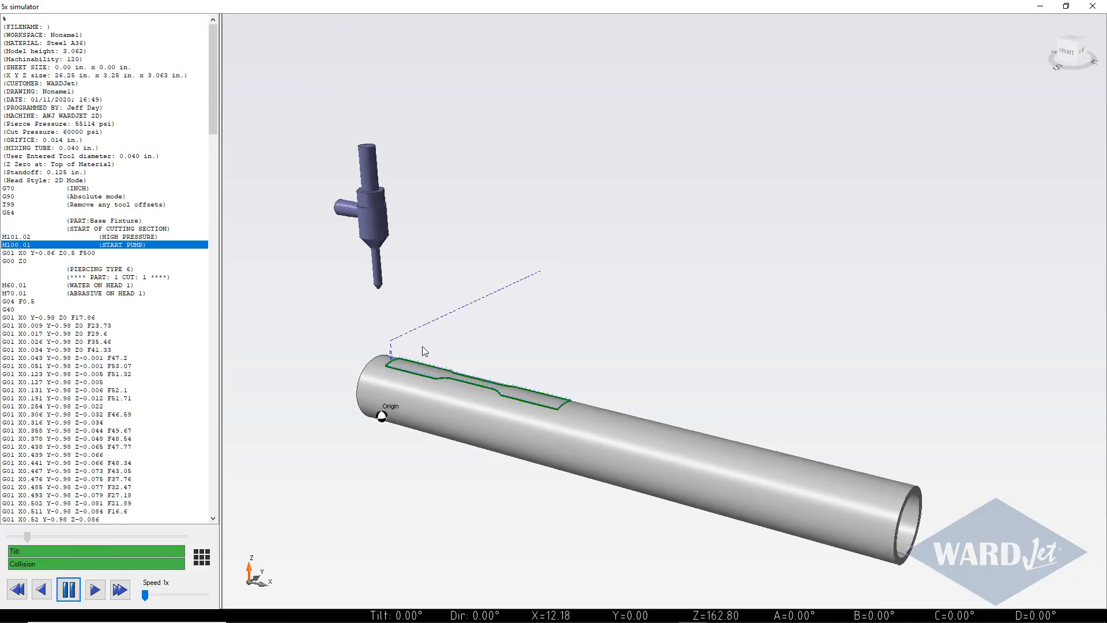
middle_drag(423, 346, 461, 324)
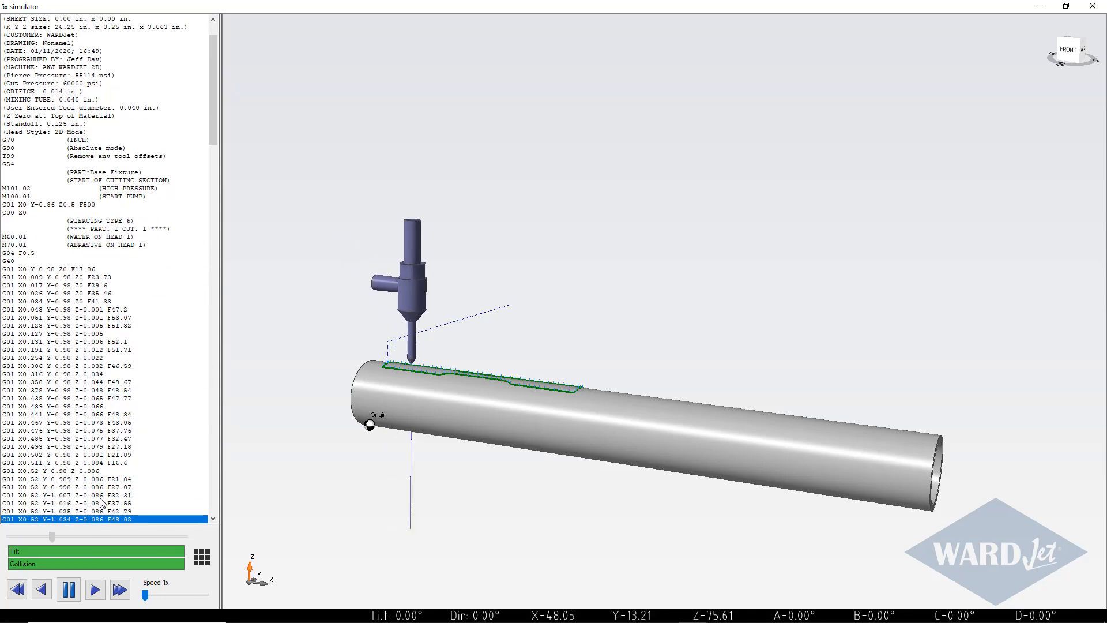
scroll(461, 387, up, 5)
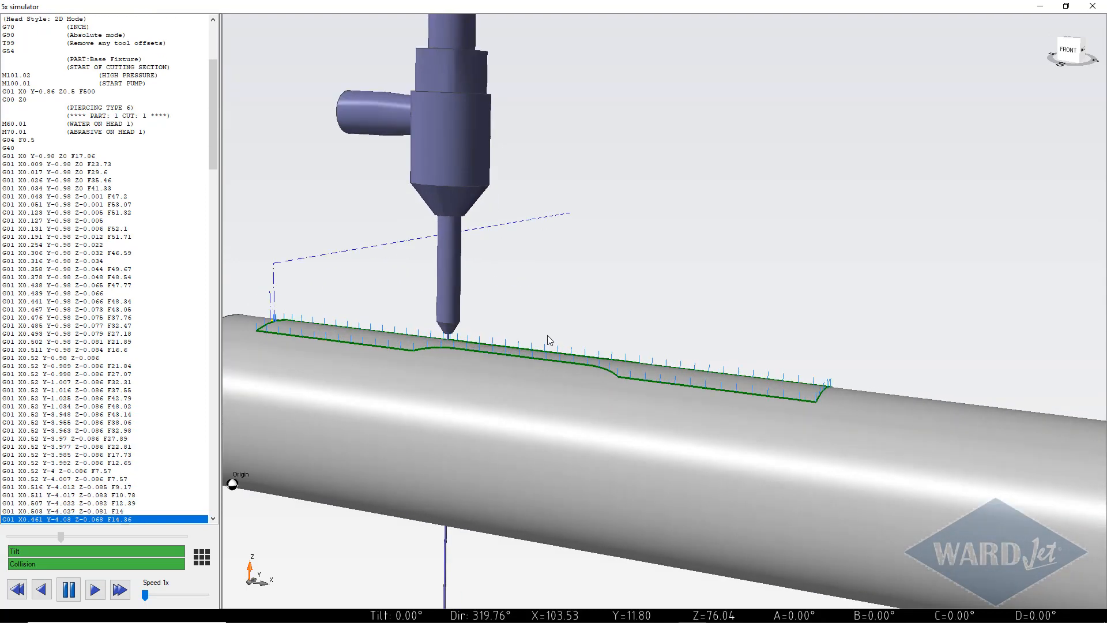
middle_drag(548, 336, 427, 386)
scroll(594, 382, up, 2)
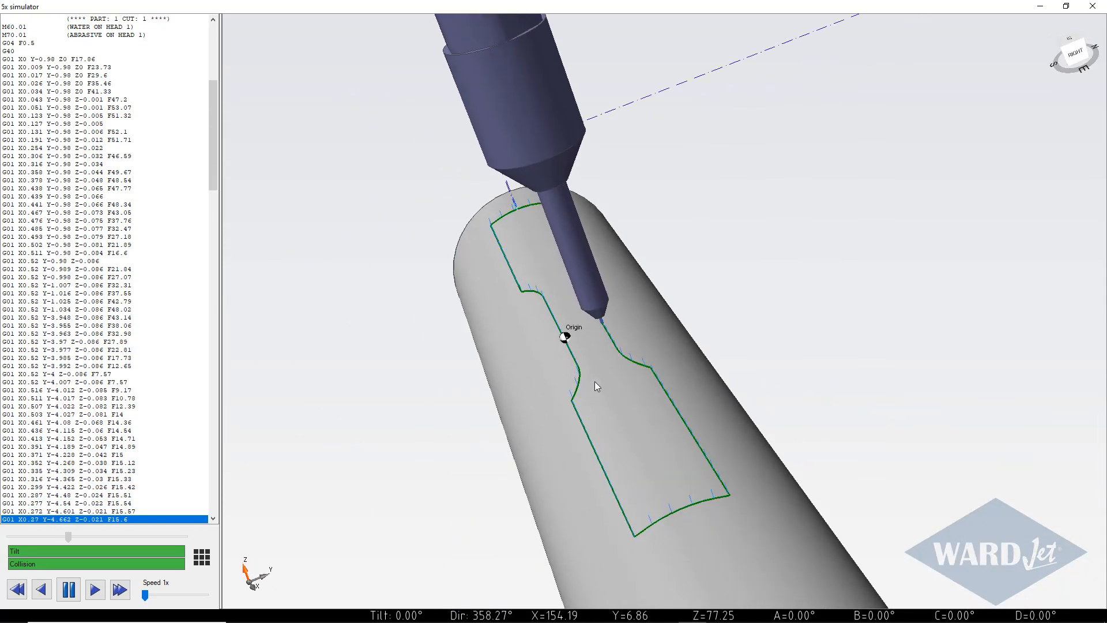
middle_drag(594, 382, 570, 331)
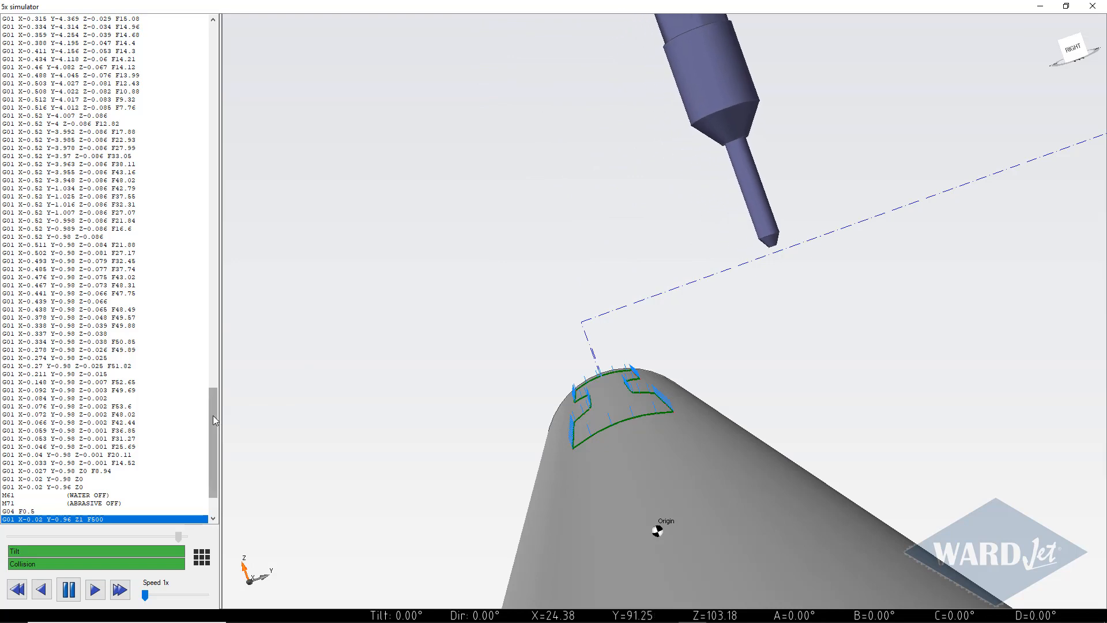
Step: Examine the final rapid lines of the NC code and the head's sideways retreat from the tube, then close the simulator
drag(212, 415, 212, 440)
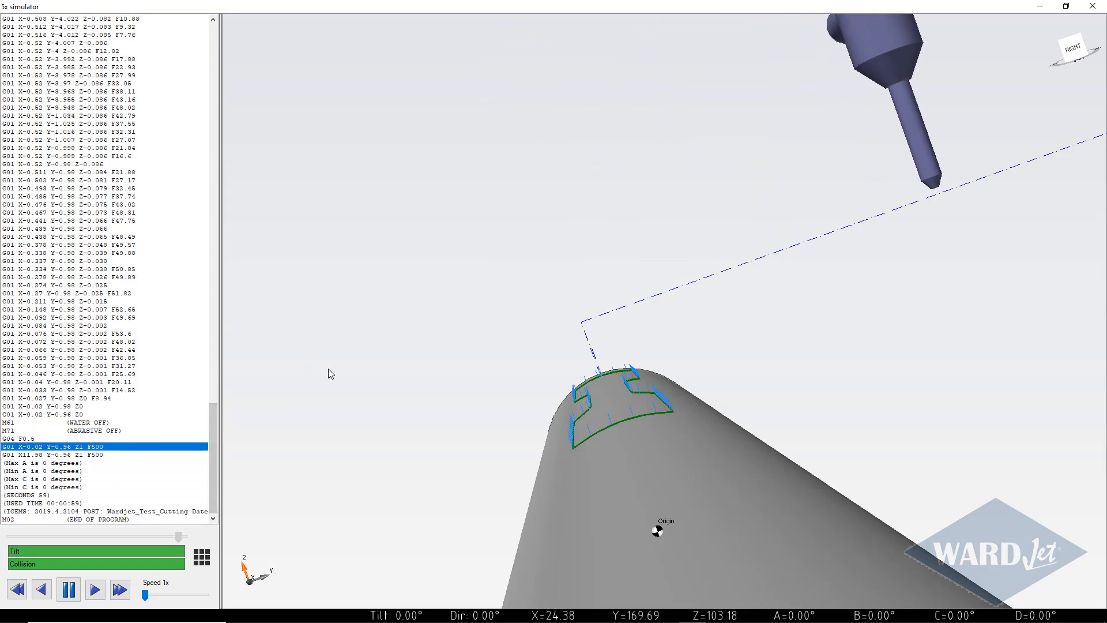
scroll(330, 372, down, 2)
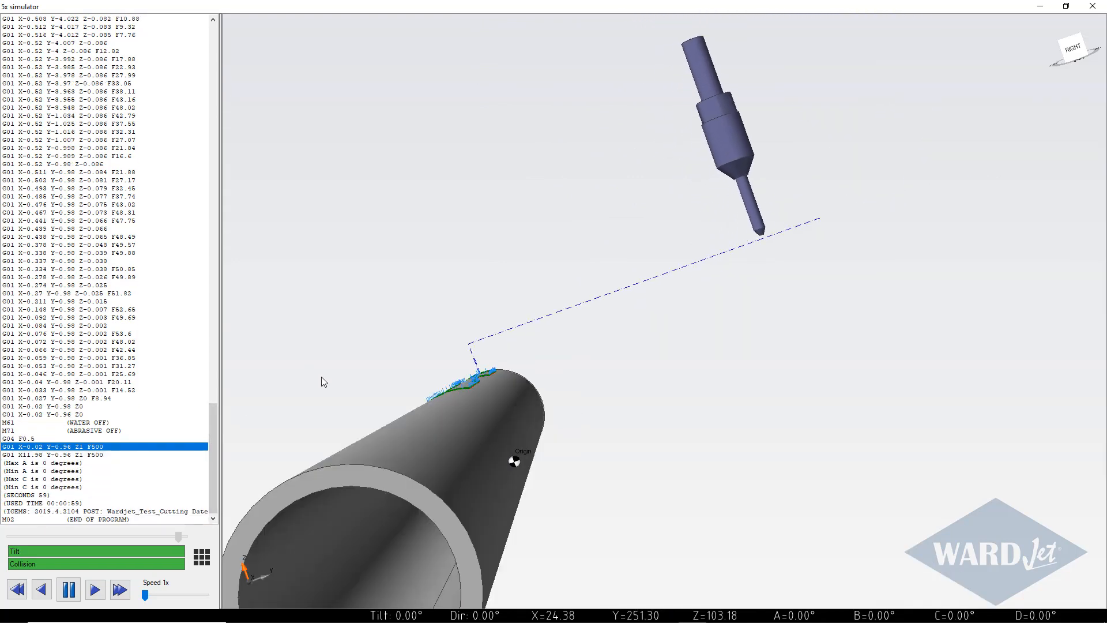
middle_drag(321, 376, 611, 297)
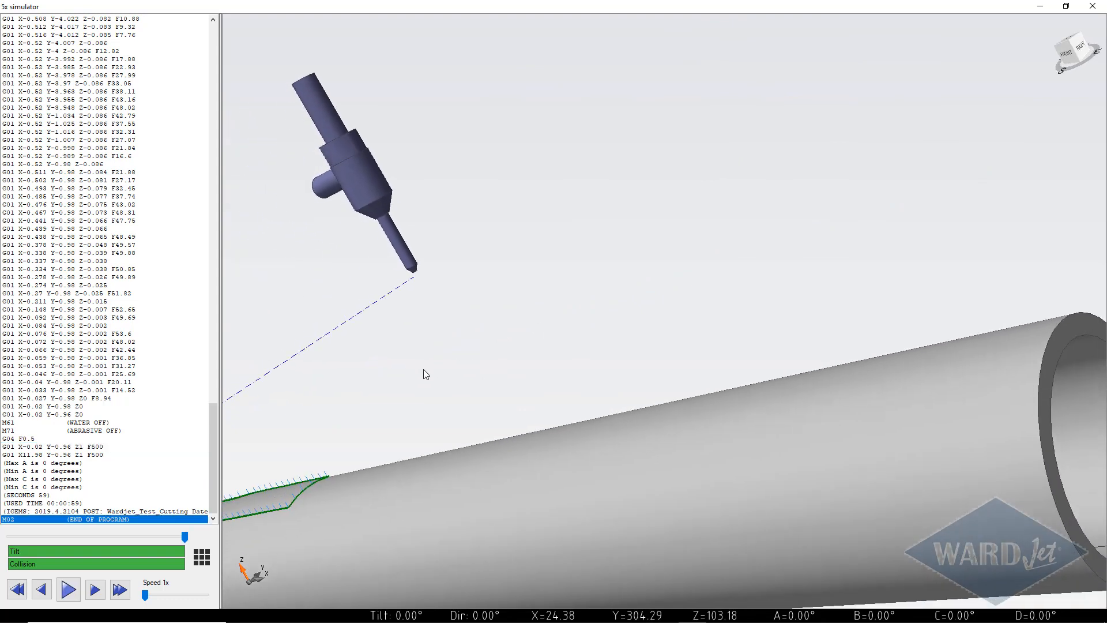
scroll(424, 372, down, 4)
middle_drag(378, 378, 486, 367)
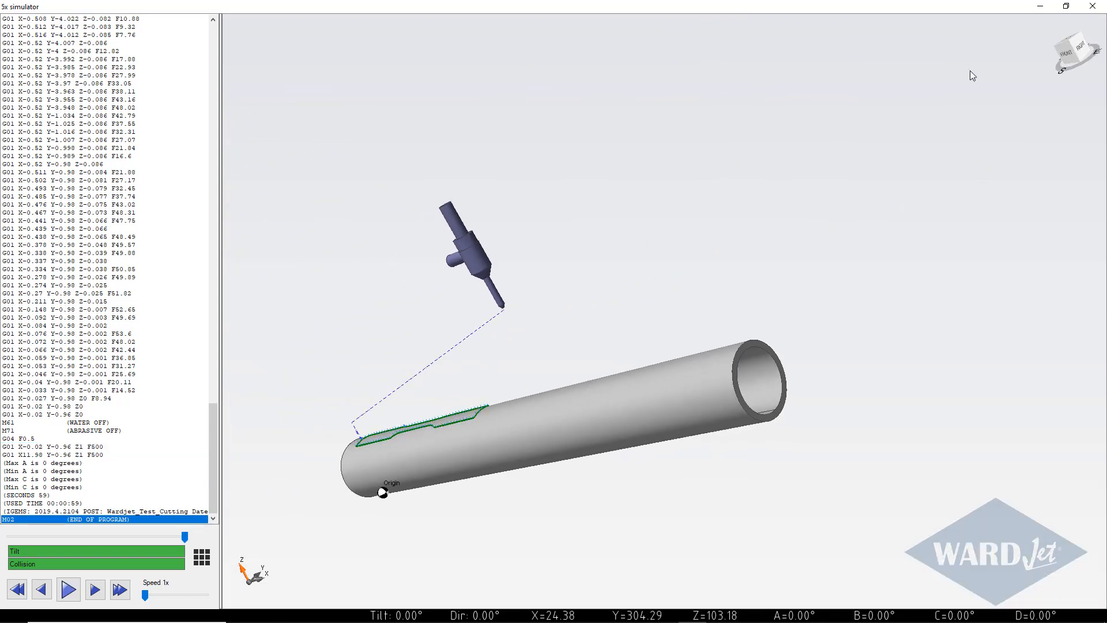
click(1094, 9)
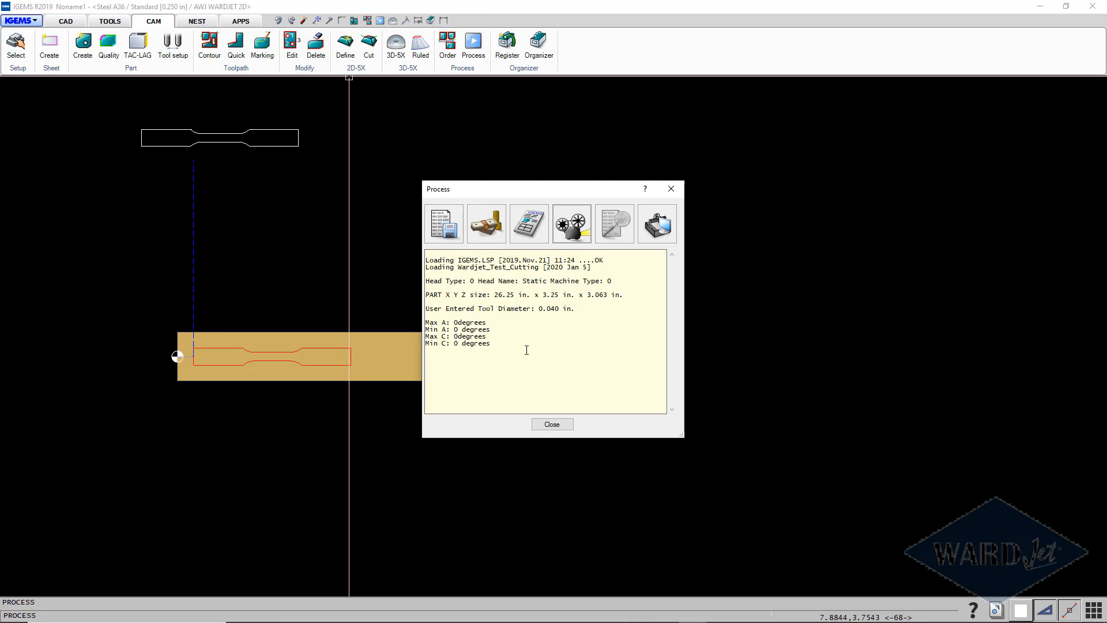
Step: Close the process results and switch to the second open drawing, Noname2, containing the slotted base fixture plate
click(551, 427)
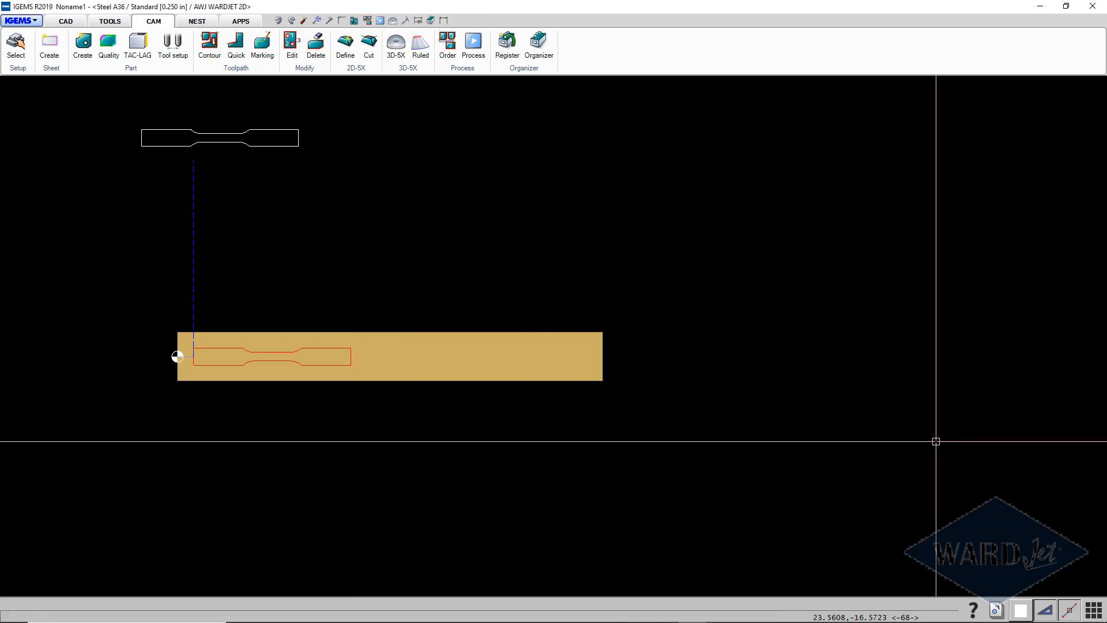
click(996, 612)
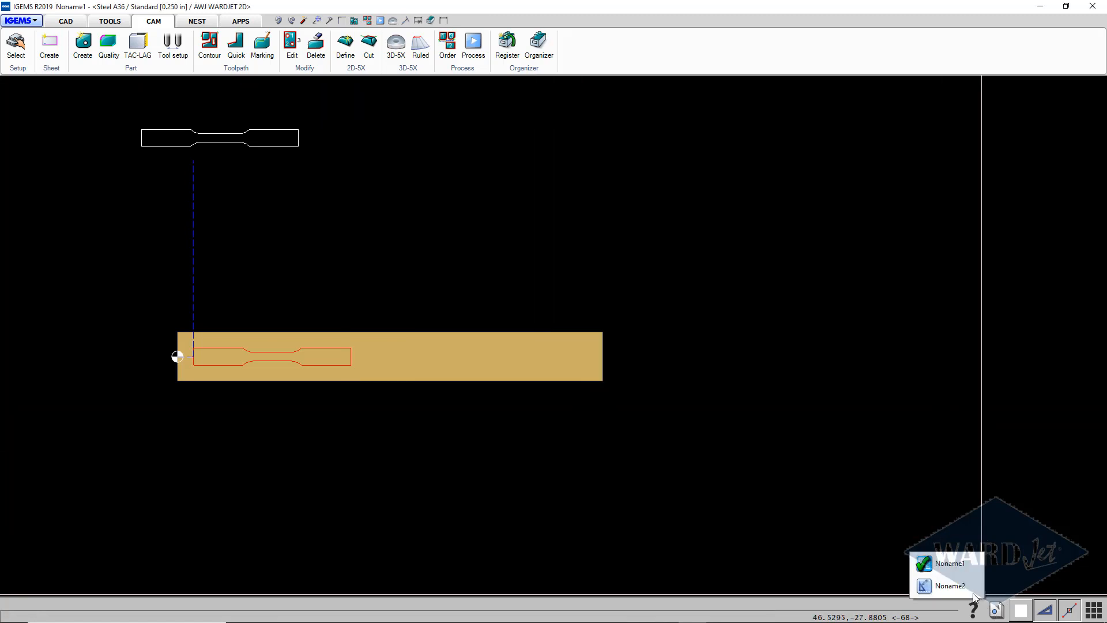
click(974, 594)
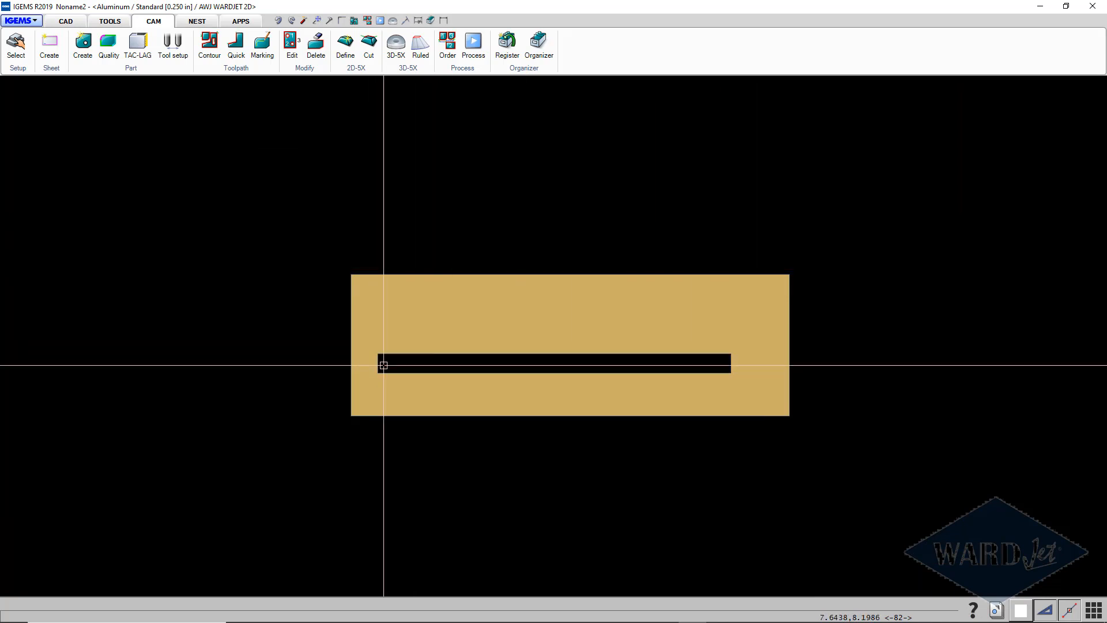
Step: Create a single contour toolpath around the inside of the plate's rectangular slot, starting at the middle of its left edge
scroll(379, 365, up, 3)
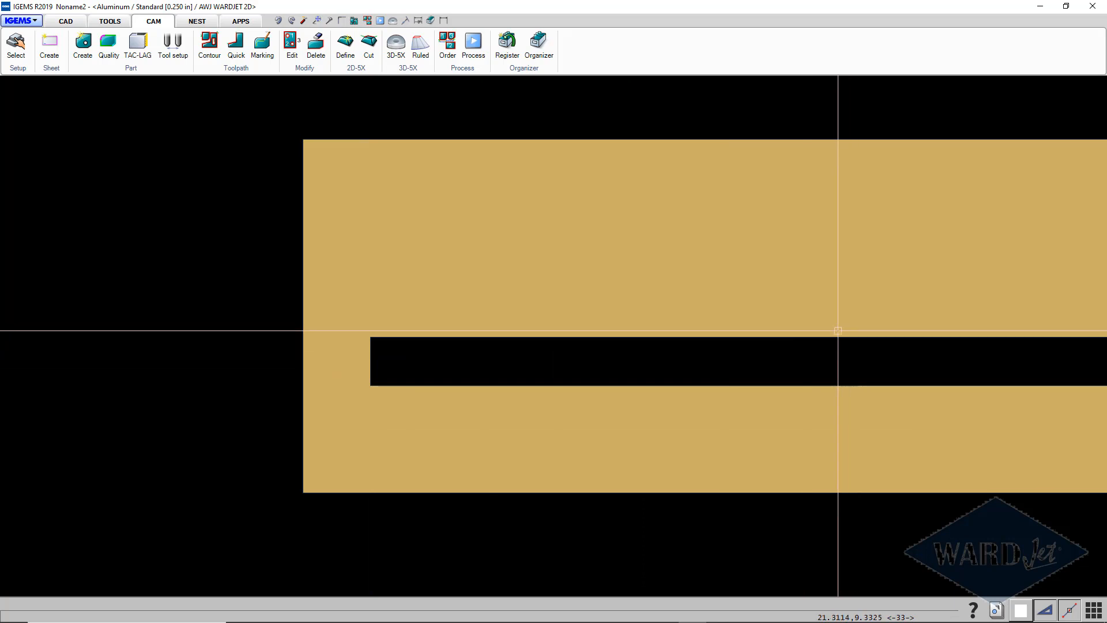
scroll(830, 331, down, 2)
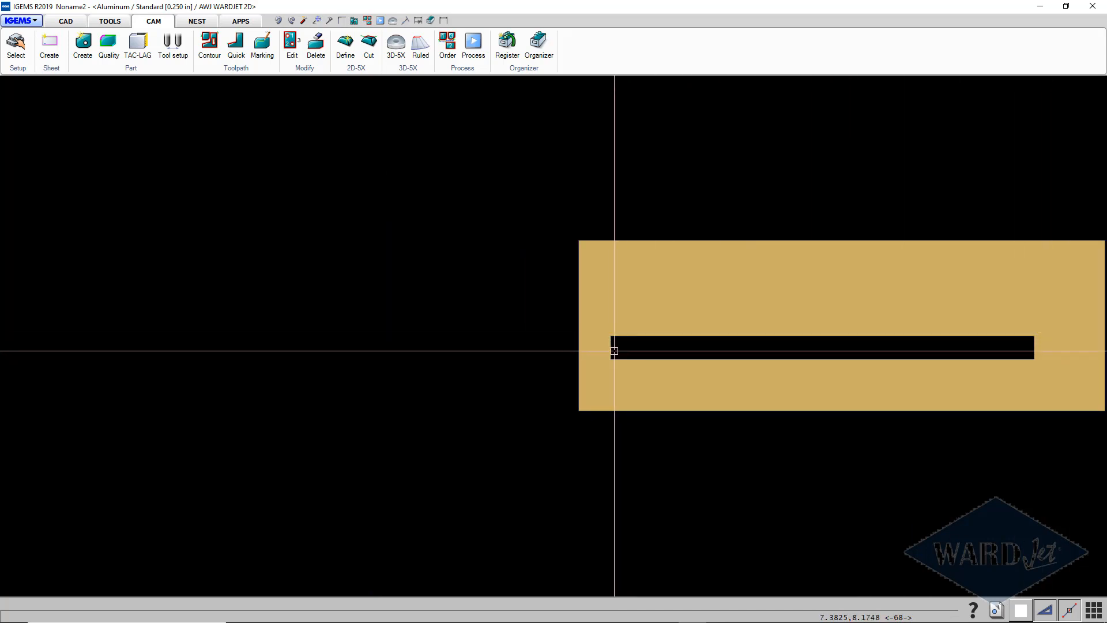
middle_drag(614, 347, 264, 317)
scroll(509, 351, up, 2)
scroll(510, 352, up, 1)
scroll(297, 224, down, 3)
middle_drag(297, 225, 240, 234)
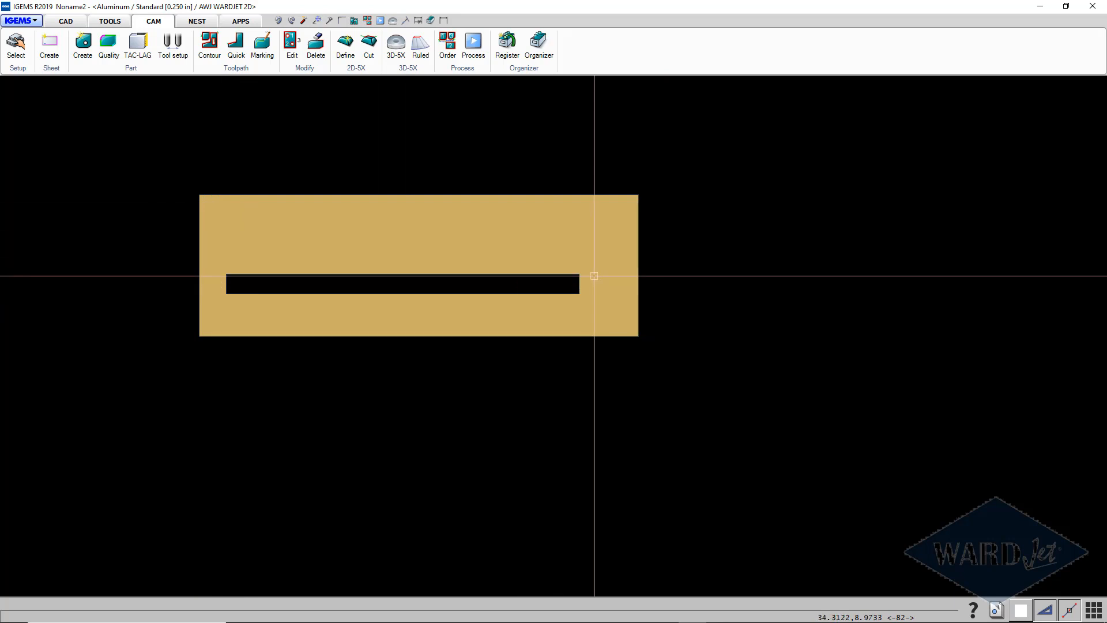
click(209, 45)
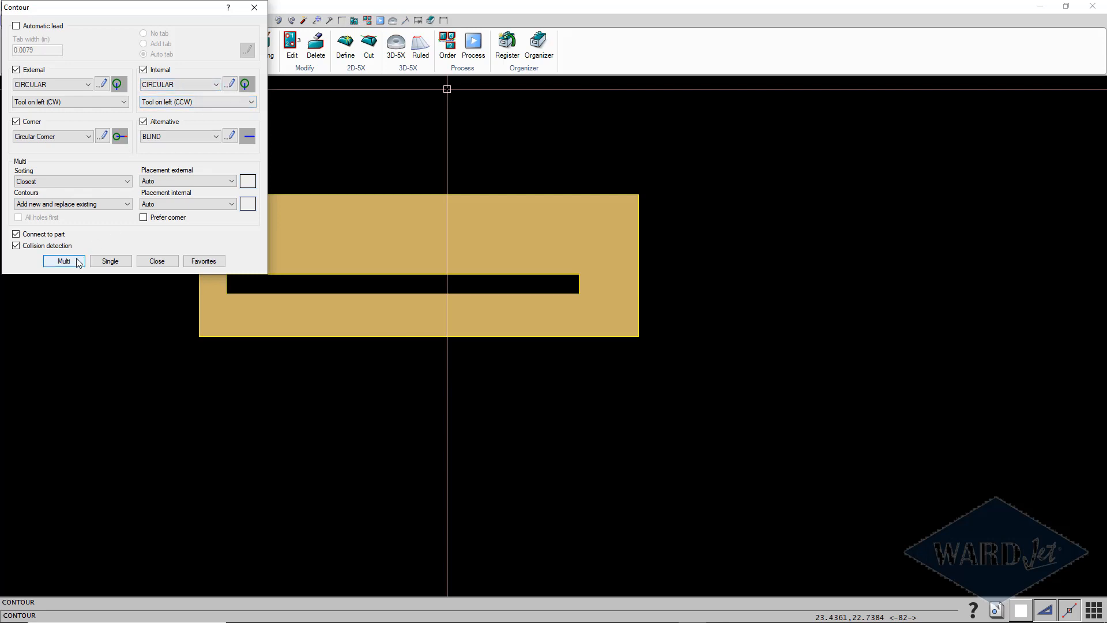
click(129, 264)
scroll(227, 281, up, 2)
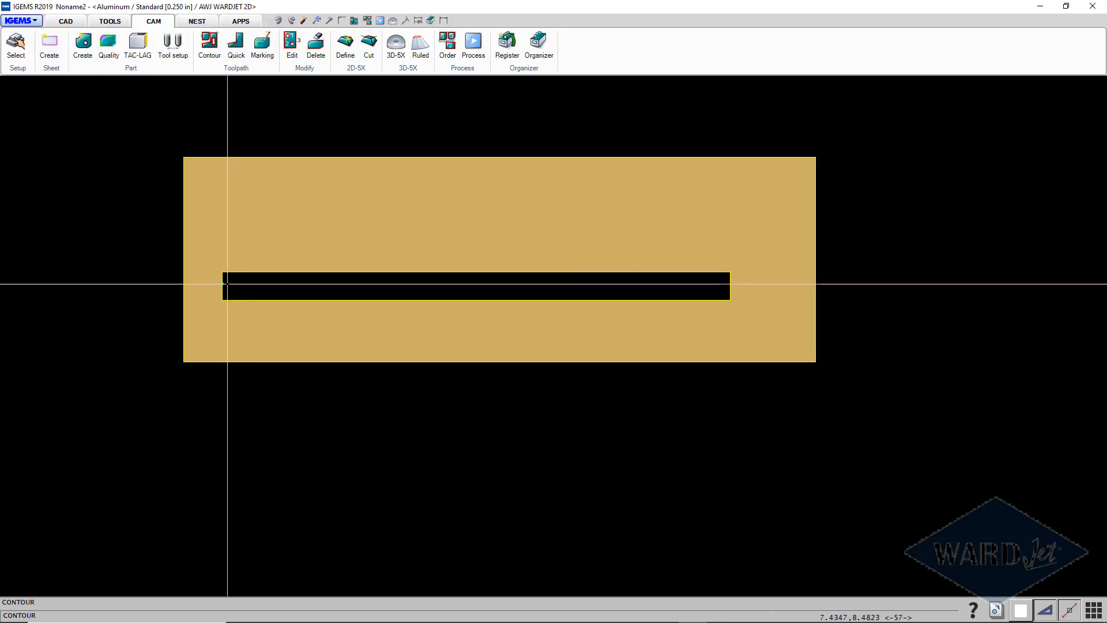
click(224, 285)
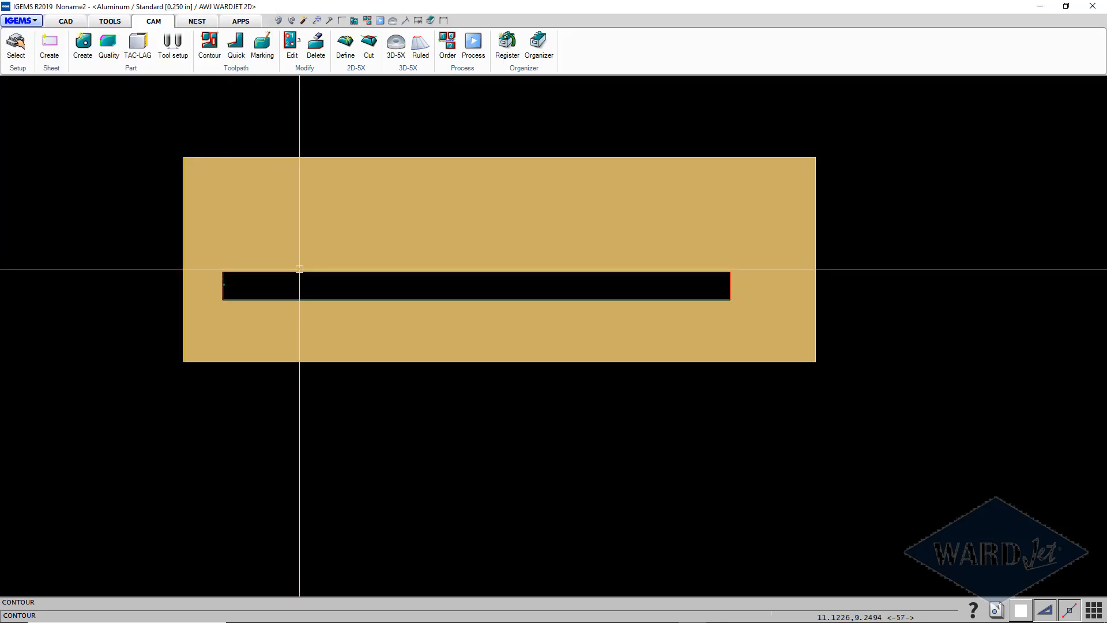
right_click(299, 269)
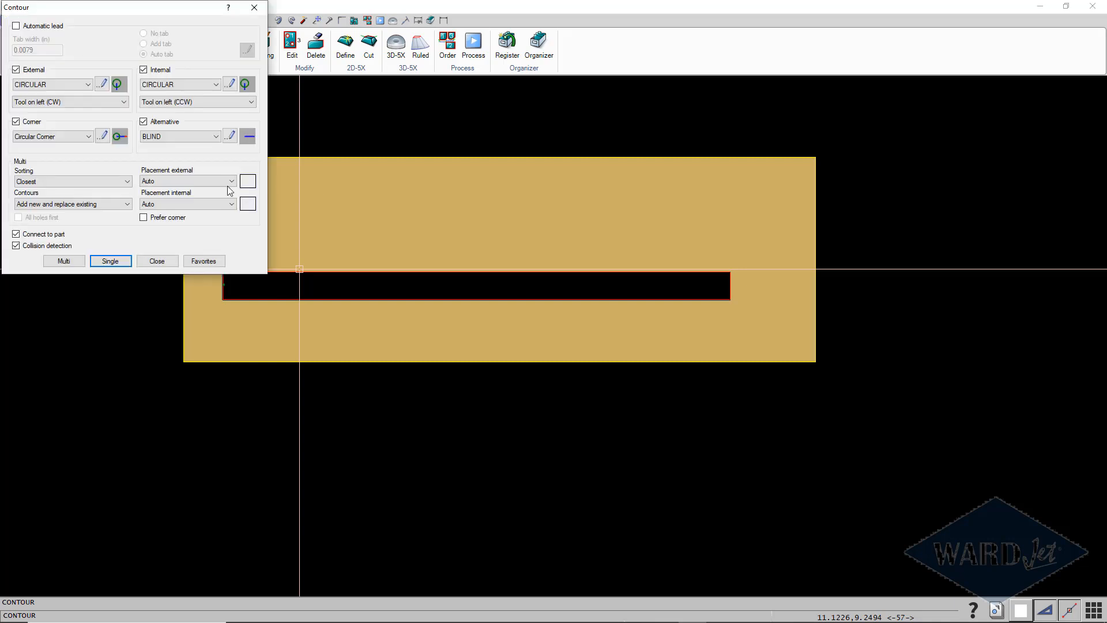
click(157, 261)
Step: Order the base fixture plate for cutting and set its zero point at the midpoint of the slot's left edge
click(447, 45)
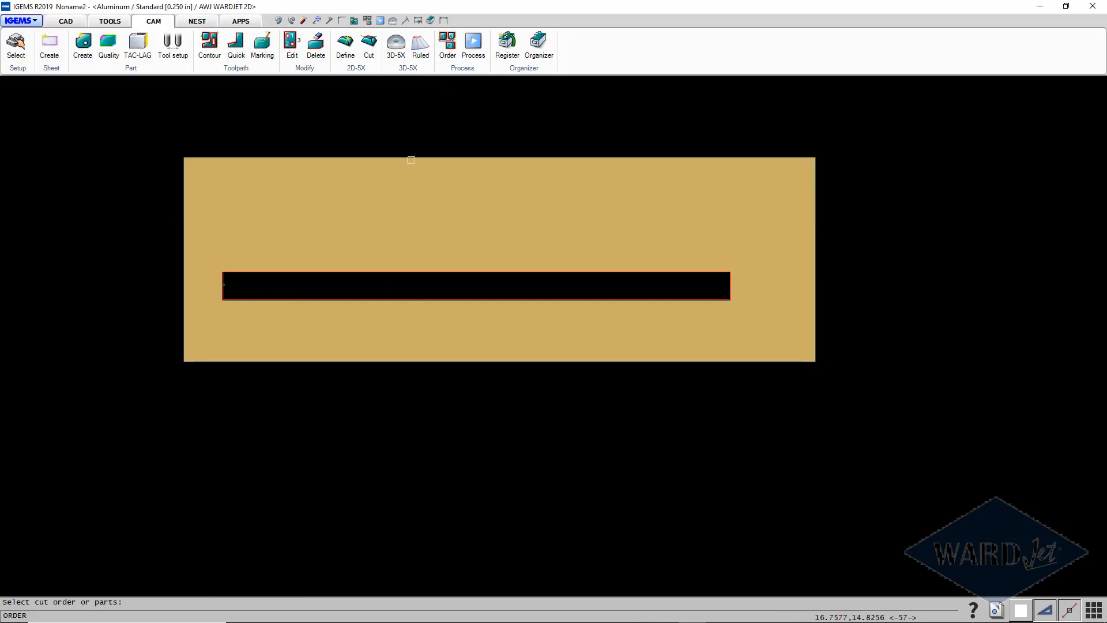
click(367, 232)
right_click(366, 231)
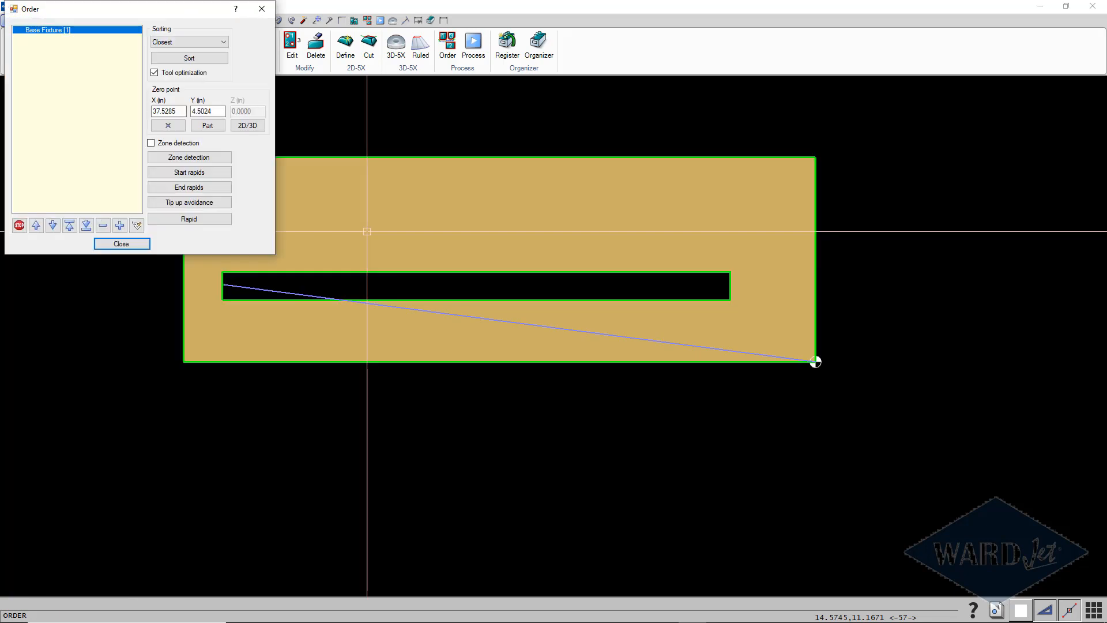
click(168, 126)
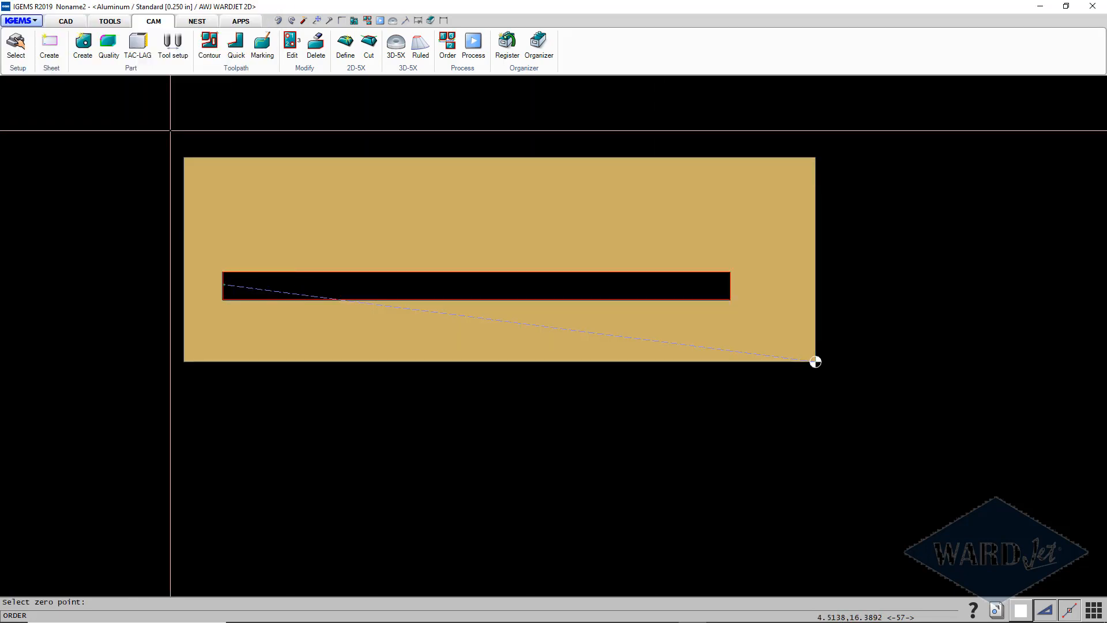
scroll(167, 198, up, 5)
middle_click(157, 298)
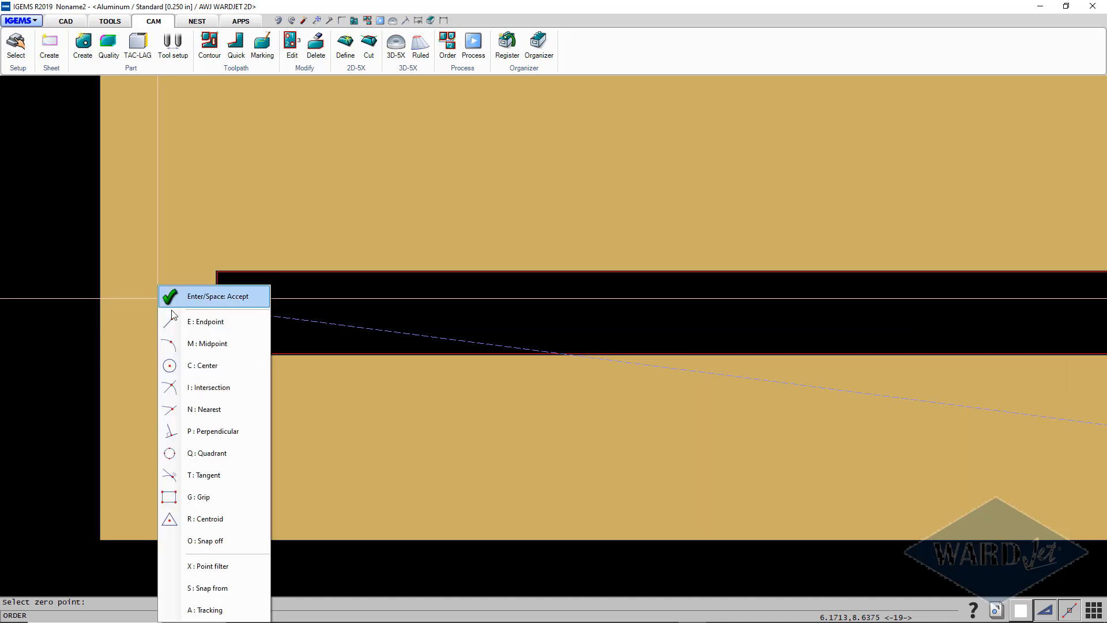
click(188, 342)
click(216, 317)
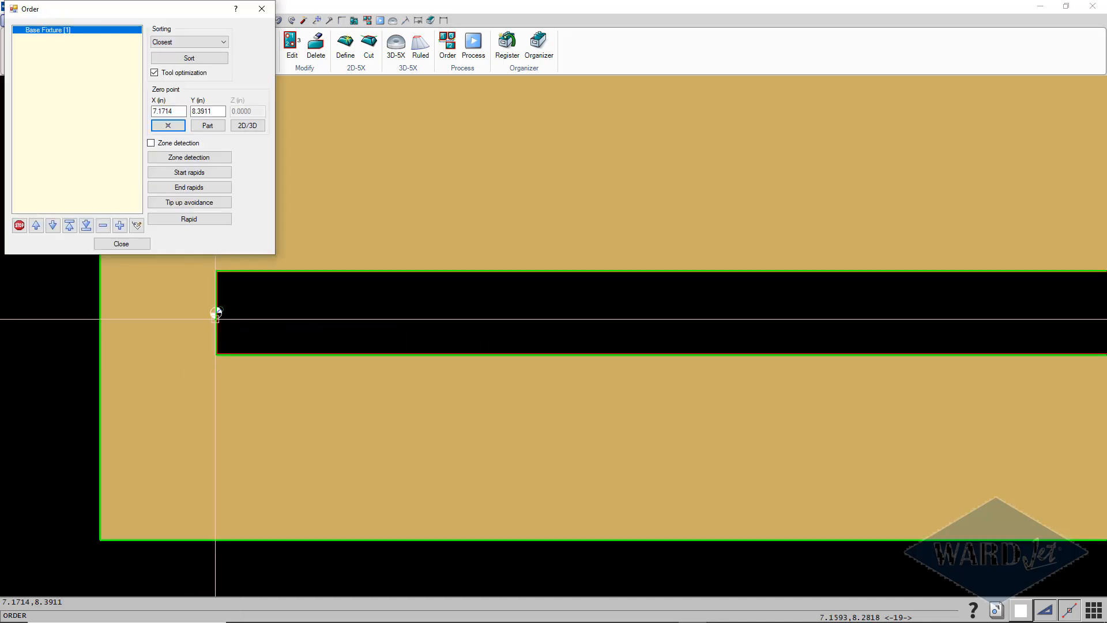
click(121, 244)
Step: Examine the zero point and lead-in at the slot's left edge, close up and in relation to the whole plate
scroll(240, 346, up, 2)
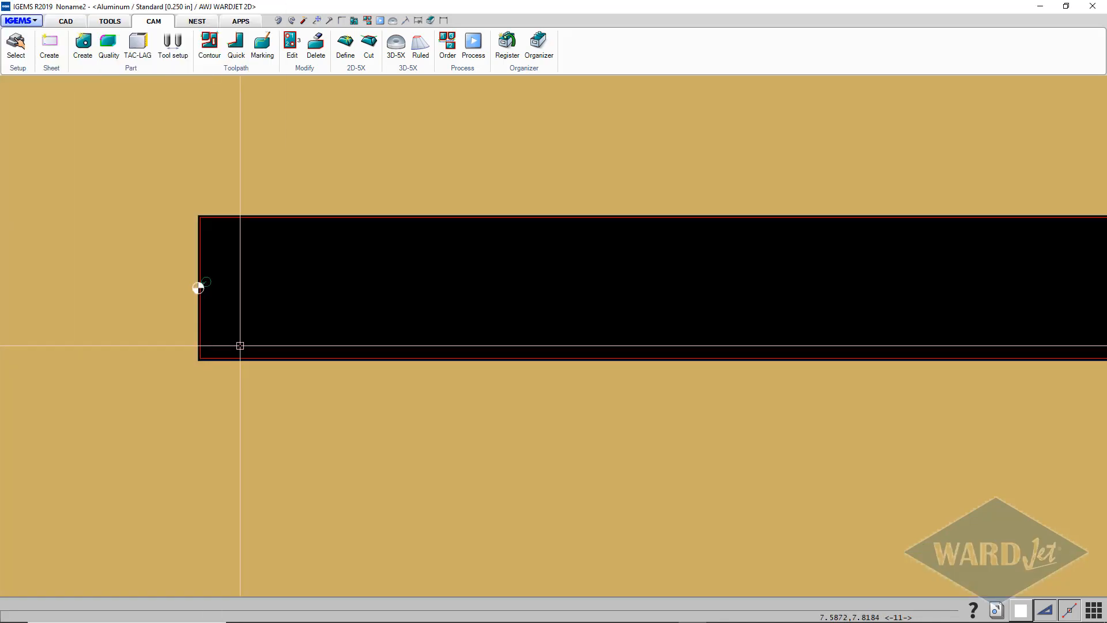
scroll(240, 346, down, 2)
scroll(213, 316, up, 2)
scroll(217, 316, down, 3)
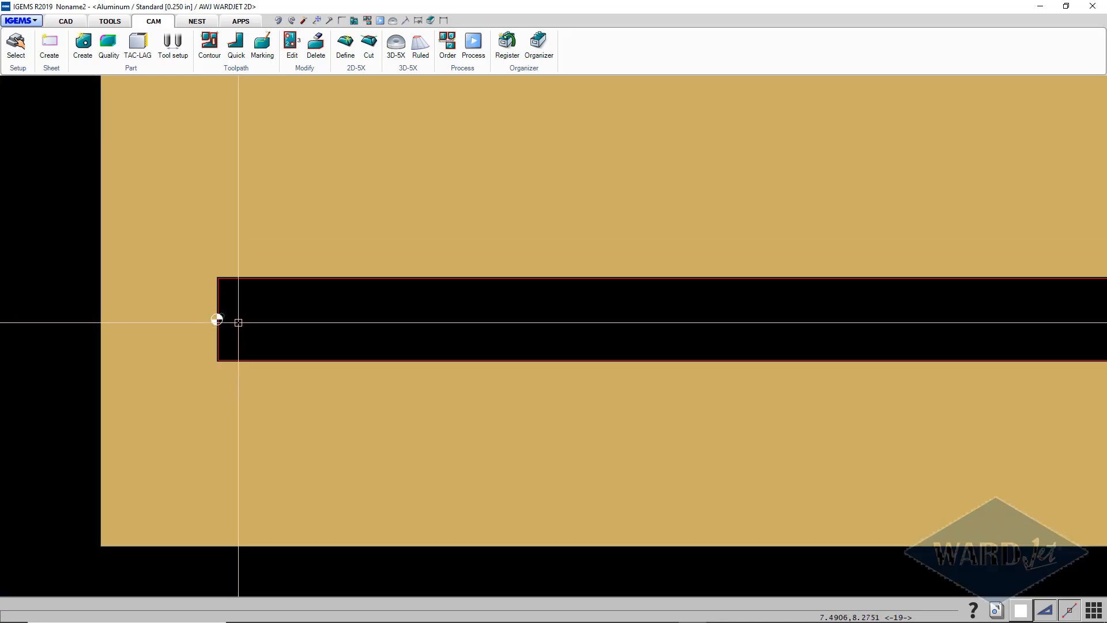
scroll(173, 309, up, 1)
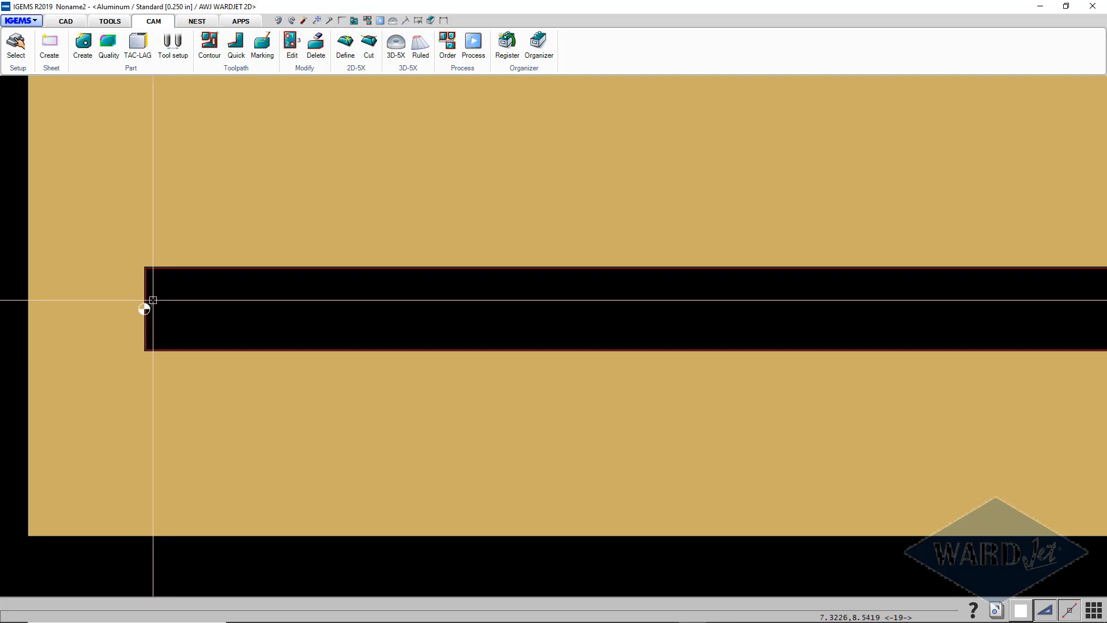
scroll(146, 308, down, 3)
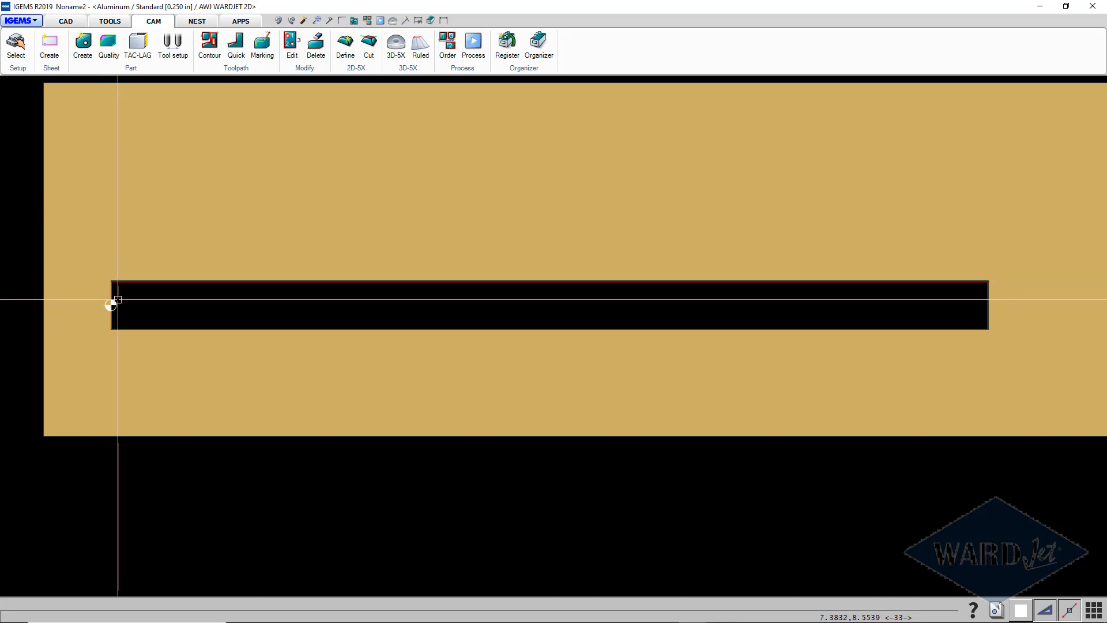
scroll(111, 302, up, 3)
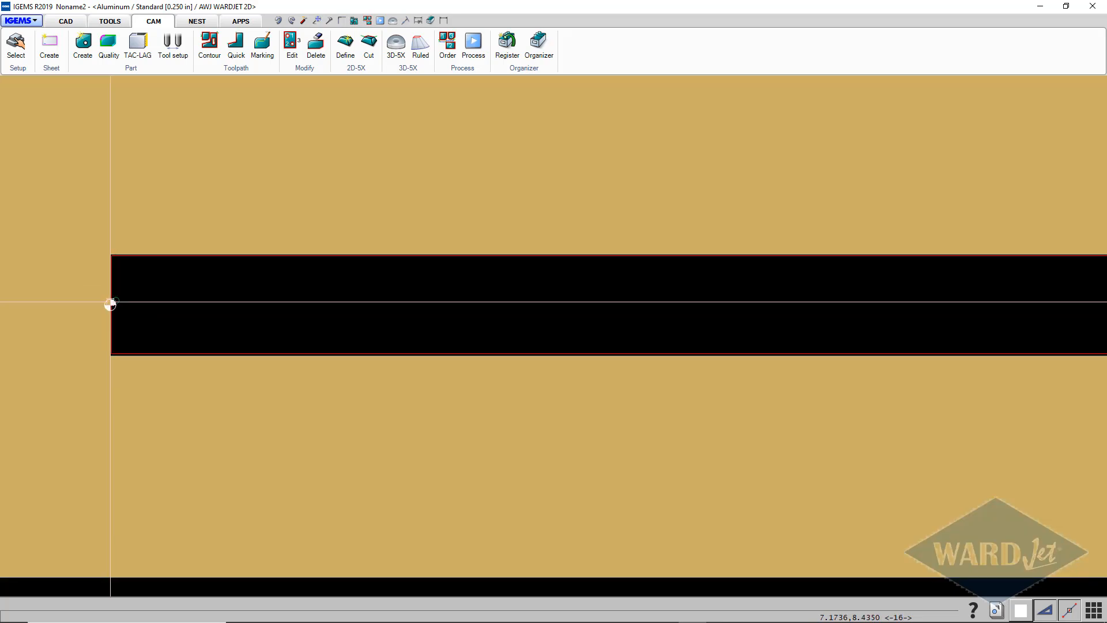
scroll(111, 306, down, 1)
scroll(111, 306, up, 1)
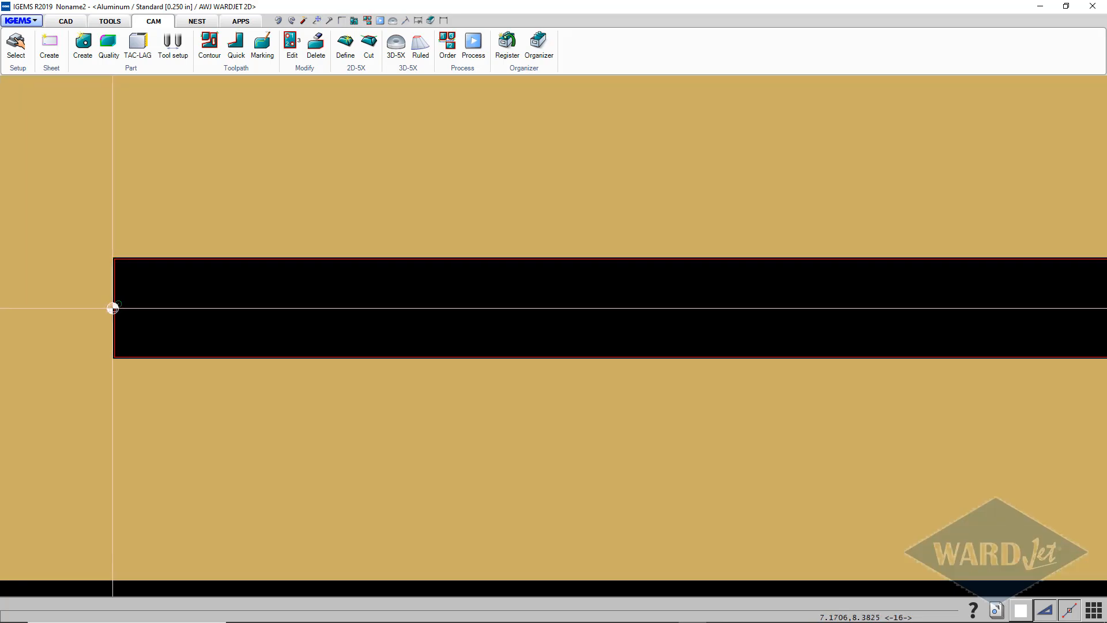
scroll(113, 308, down, 3)
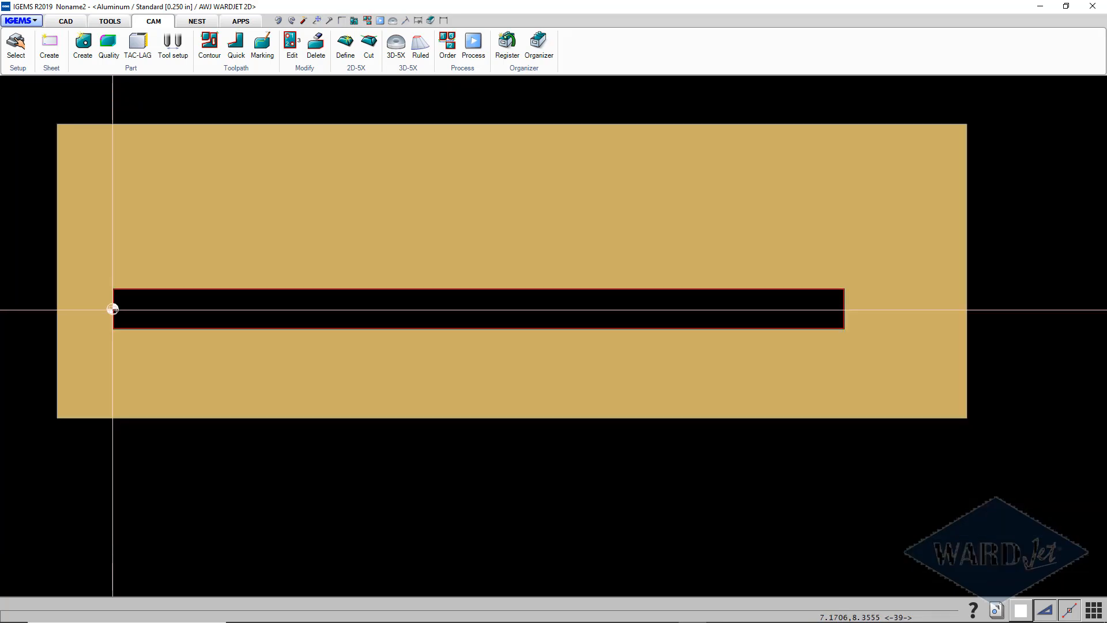